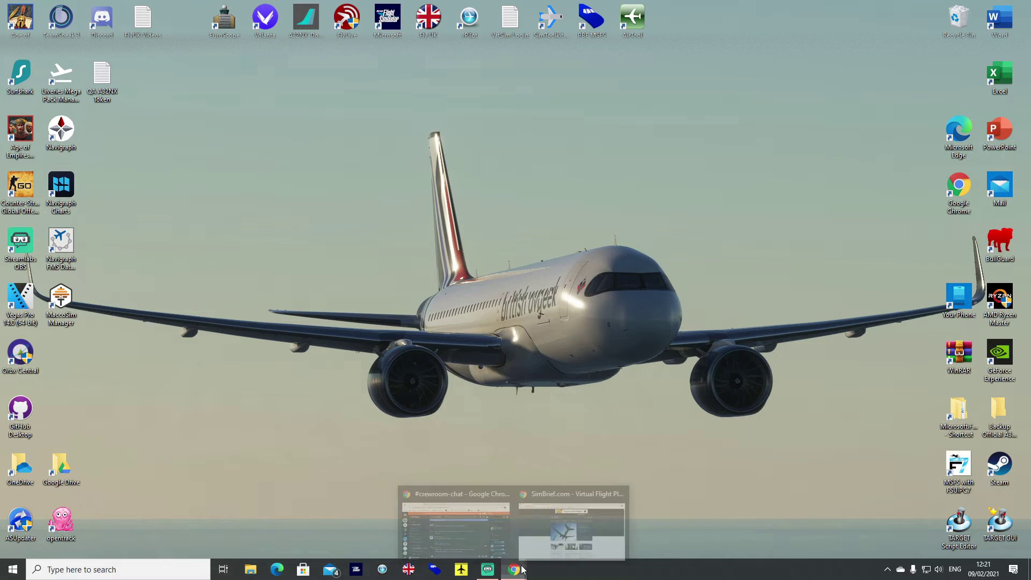
Sign in to SimBrief and create a new flight from Dispatch > Dispatch System
{"action": "left_click", "coordinate": [590, 514]}
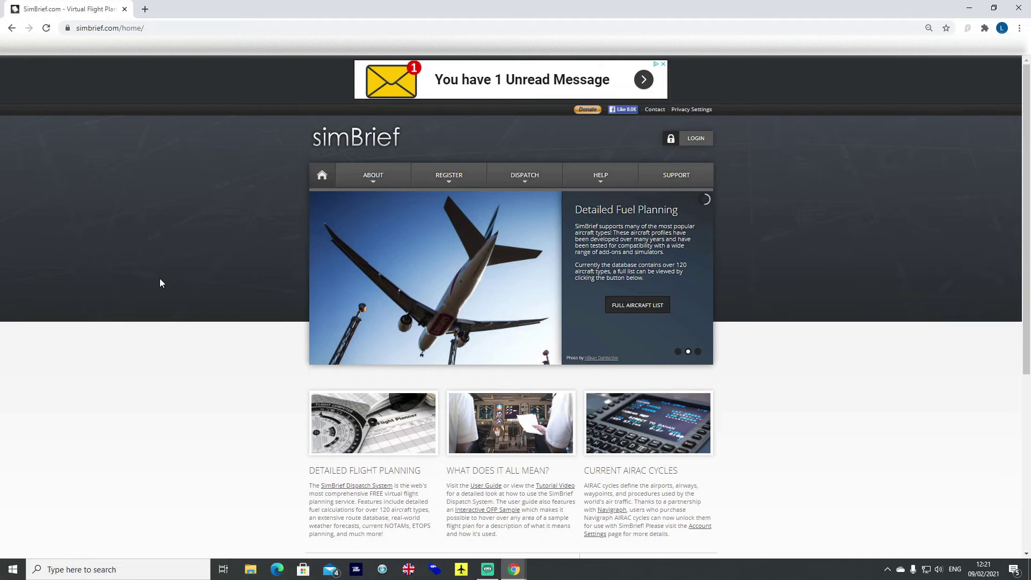
{"action": "key", "text": "ctrl+l"}
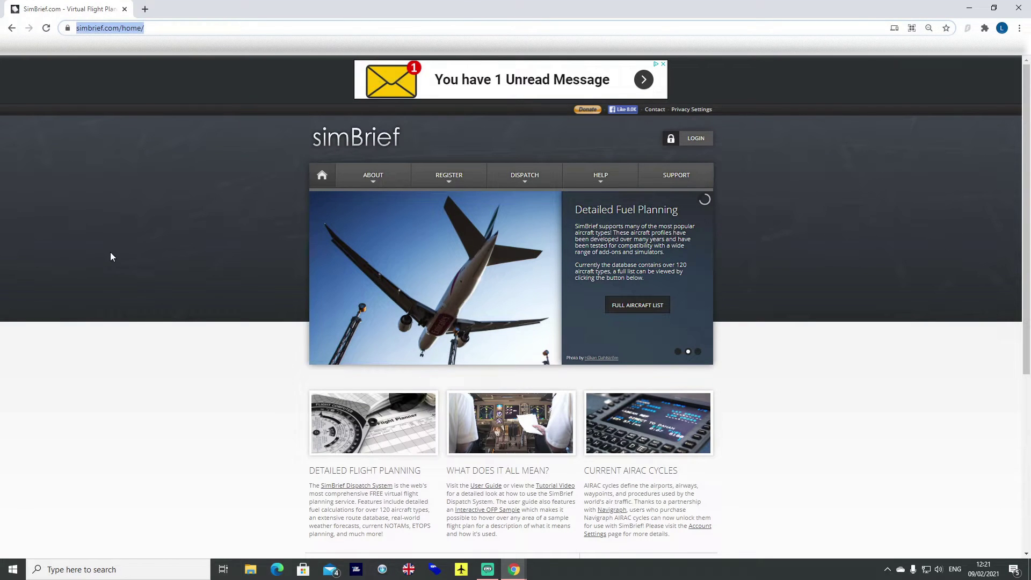
{"action": "left_click", "coordinate": [216, 346]}
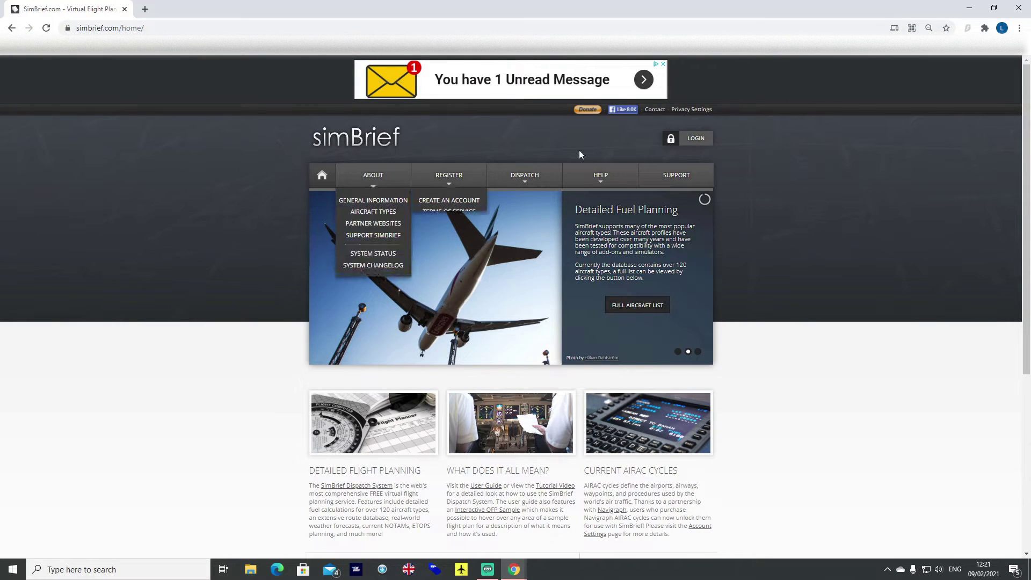
{"action": "left_click", "coordinate": [695, 139]}
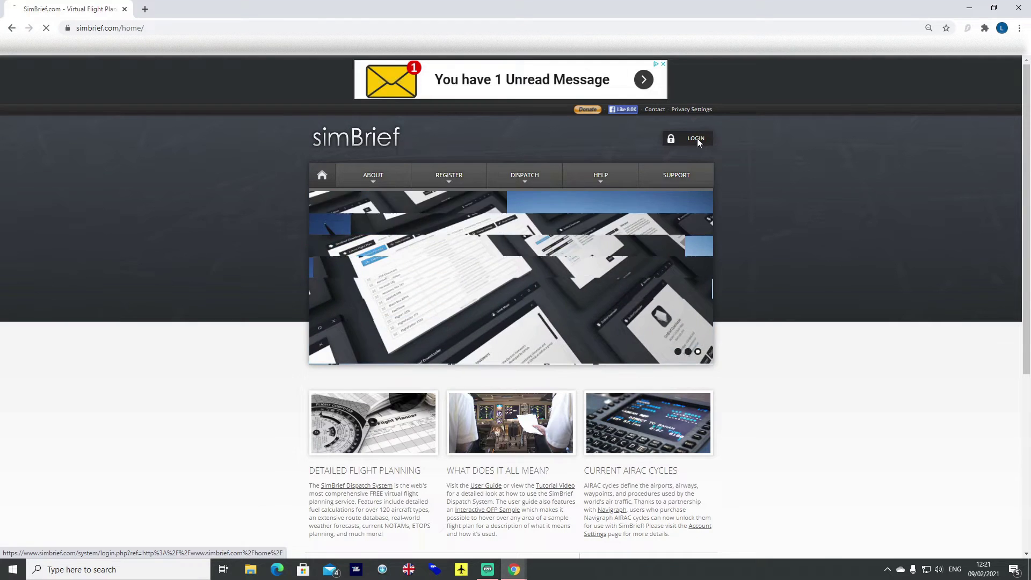
{"action": "left_click", "coordinate": [515, 245]}
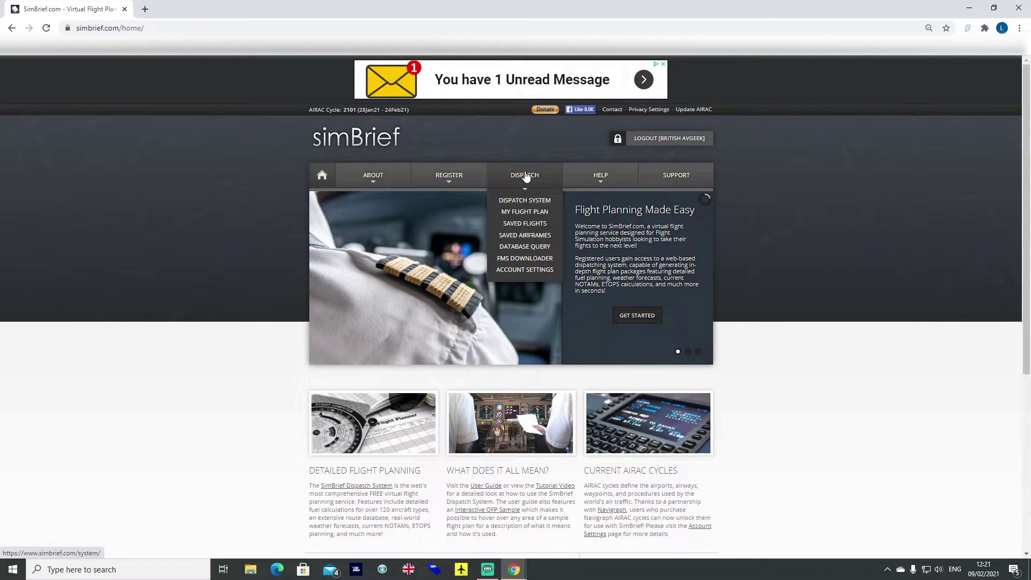
{"action": "mouse_move", "coordinate": [524, 175]}
{"action": "left_click", "coordinate": [528, 202]}
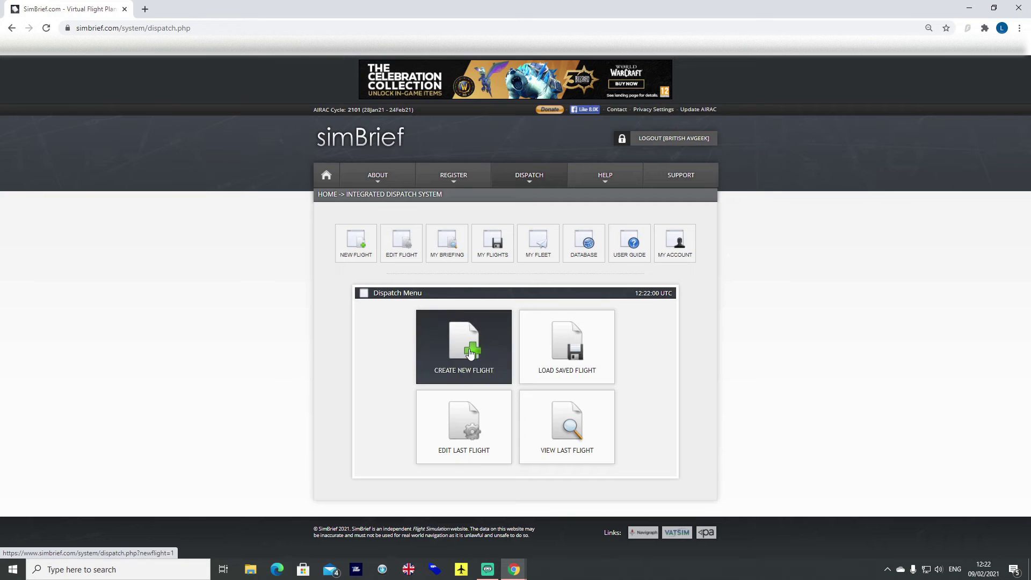
{"action": "left_click", "coordinate": [471, 351]}
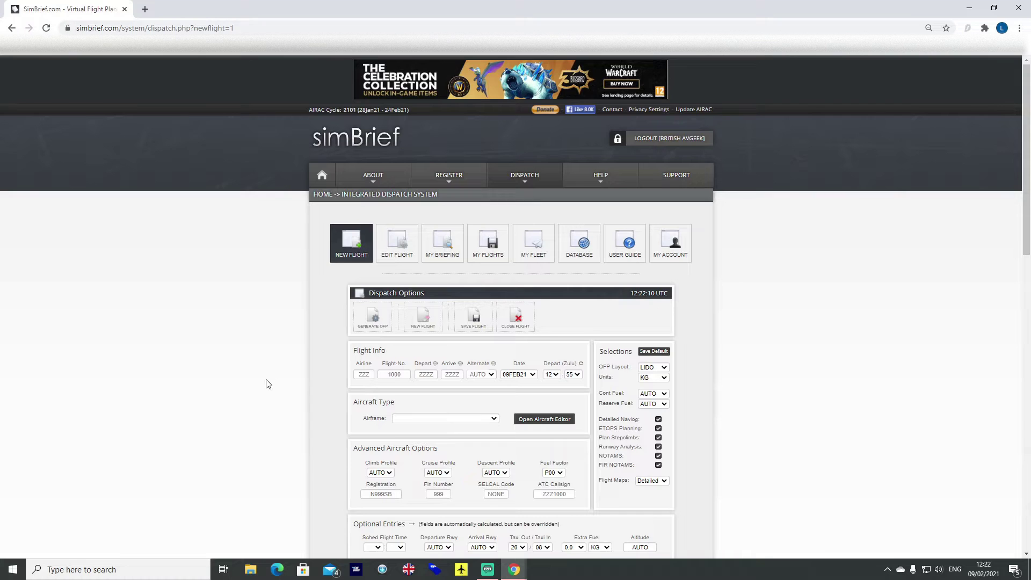
{"action": "scroll", "coordinate": [269, 384], "scroll_direction": "down", "scroll_amount": 2}
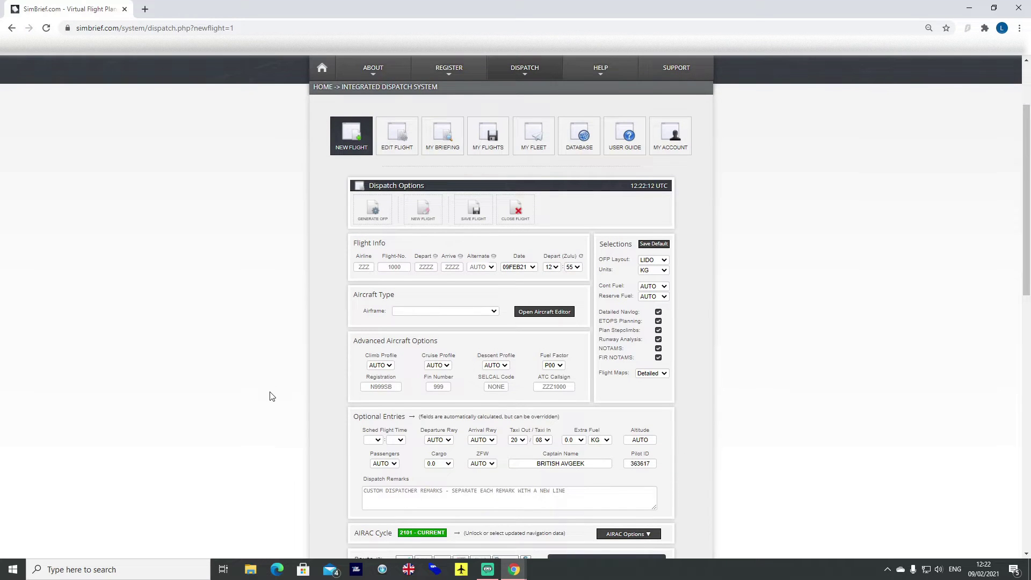
{"action": "scroll", "coordinate": [271, 390], "scroll_direction": "down", "scroll_amount": 2}
{"action": "scroll", "coordinate": [273, 397], "scroll_direction": "up", "scroll_amount": 1}
Enter airline BAW and flight number 1578, and change the ATC callsign to BAW52R
{"action": "left_click", "coordinate": [363, 267]}
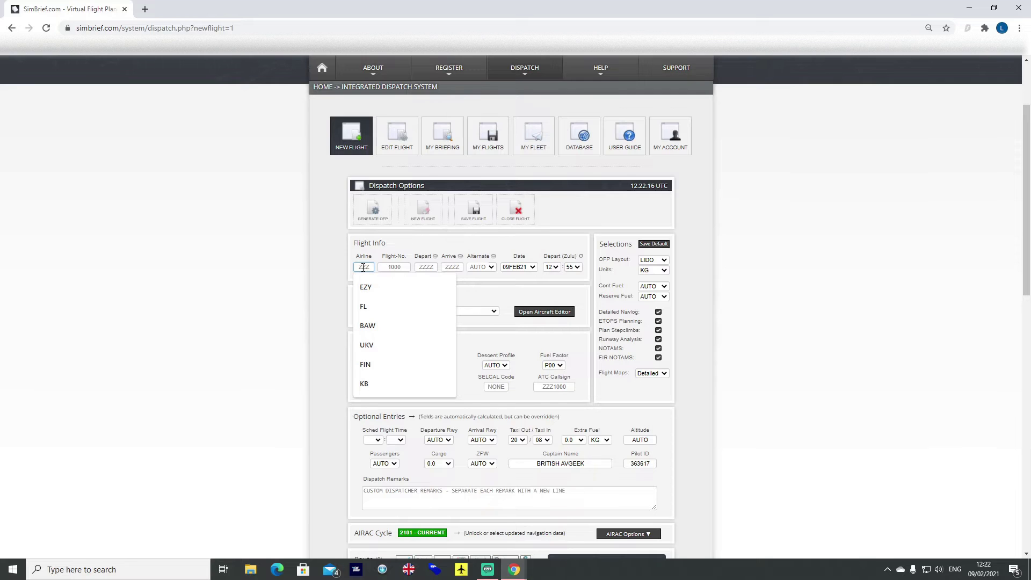
{"action": "type", "text": "BAW"}
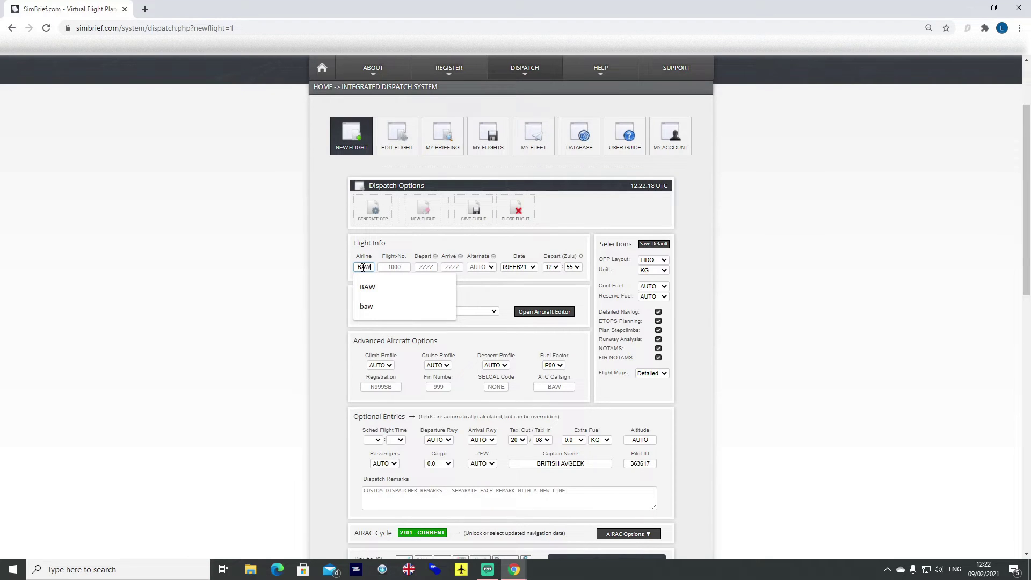
{"action": "key", "text": "Tab"}
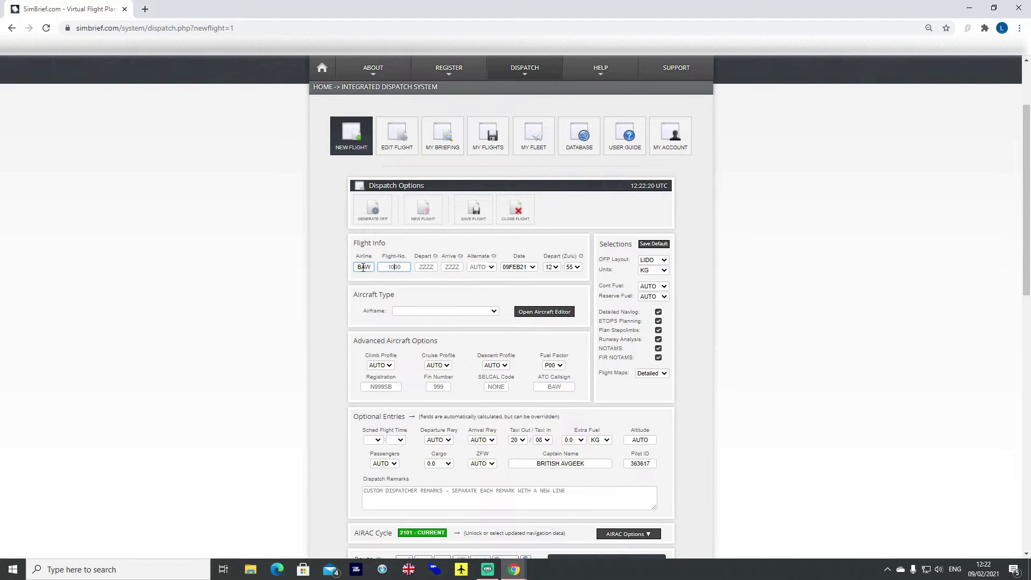
{"action": "type", "text": "57R"}
{"action": "type", "text": "1578"}
{"action": "left_click", "coordinate": [554, 386]}
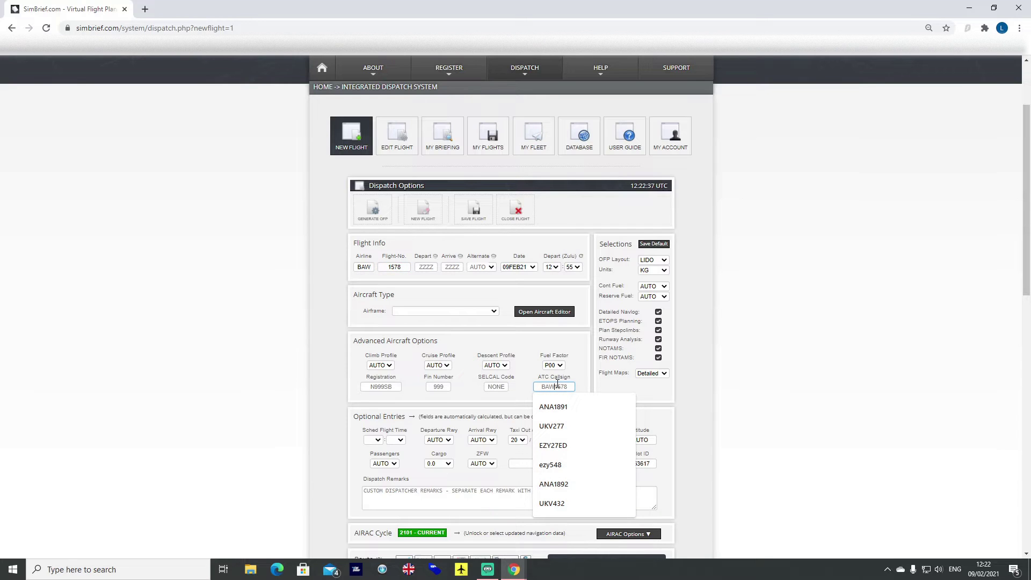
{"action": "key", "text": "BackSpace"}
{"action": "key", "text": "BackSpace"}
{"action": "key", "text": "BackSpace"}
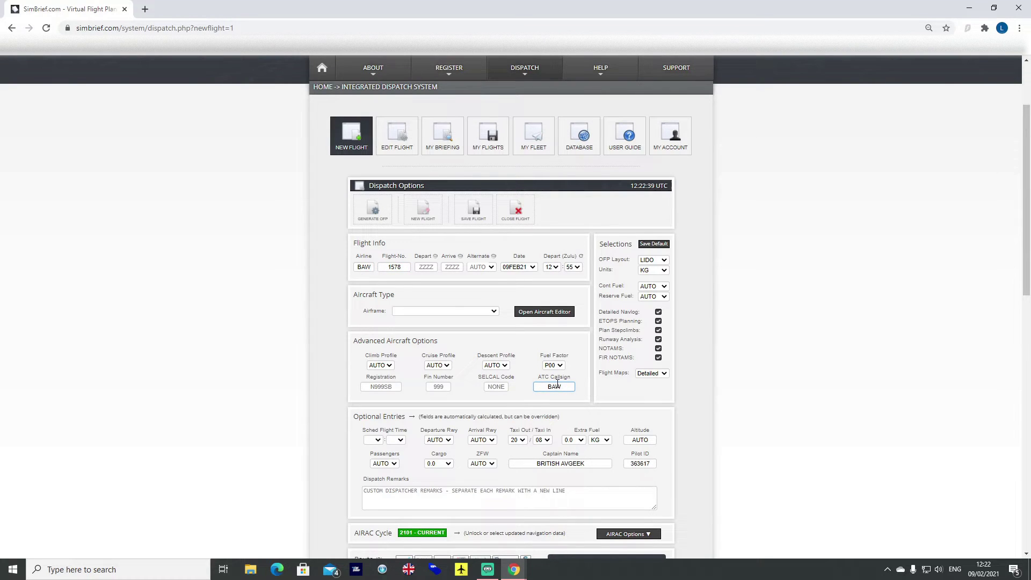
{"action": "type", "text": "52R"}
{"action": "double_click", "coordinate": [570, 387]}
{"action": "left_click", "coordinate": [561, 387]}
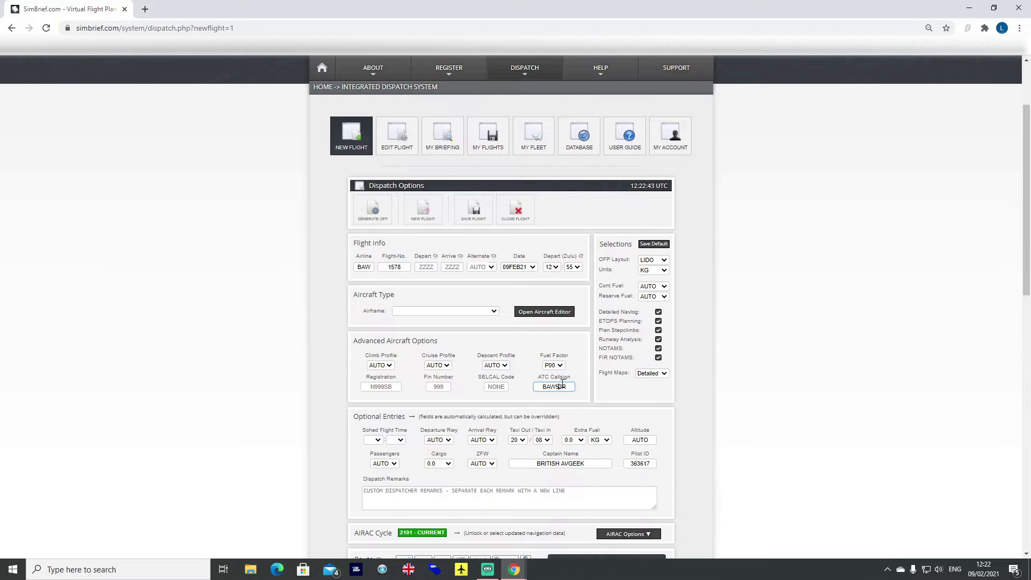
Enter departure EGLL and arrival EDDF, letting alternate EDDL and the runways auto-fill
{"action": "left_click", "coordinate": [426, 266]}
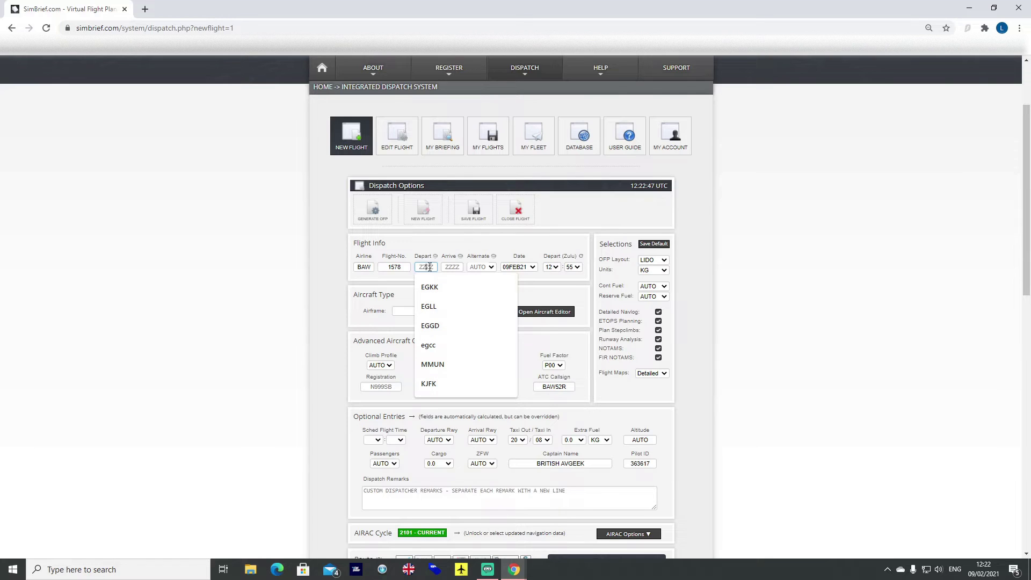
{"action": "type", "text": "EGLL"}
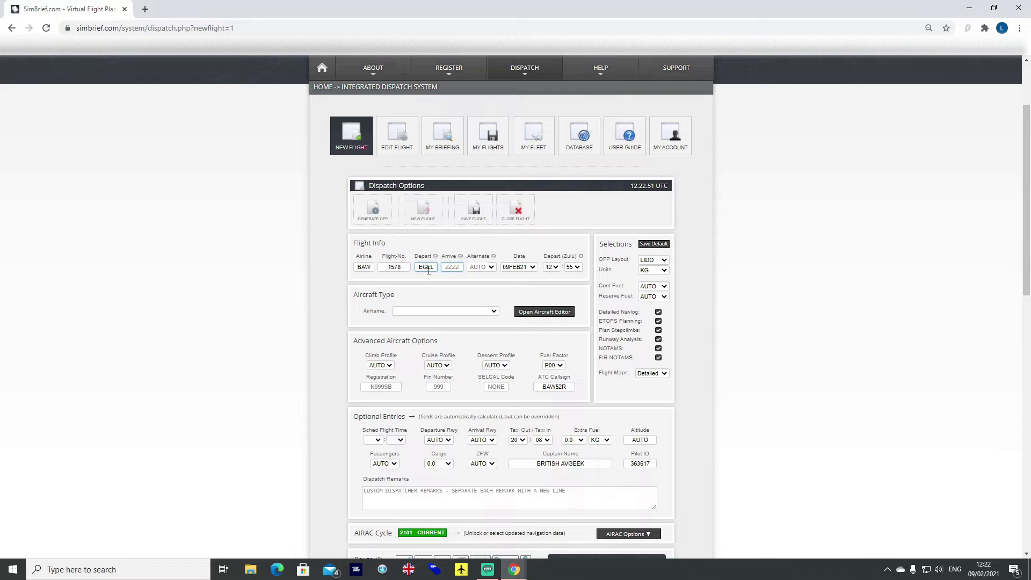
{"action": "left_click", "coordinate": [451, 267]}
{"action": "type", "text": "EDDF"}
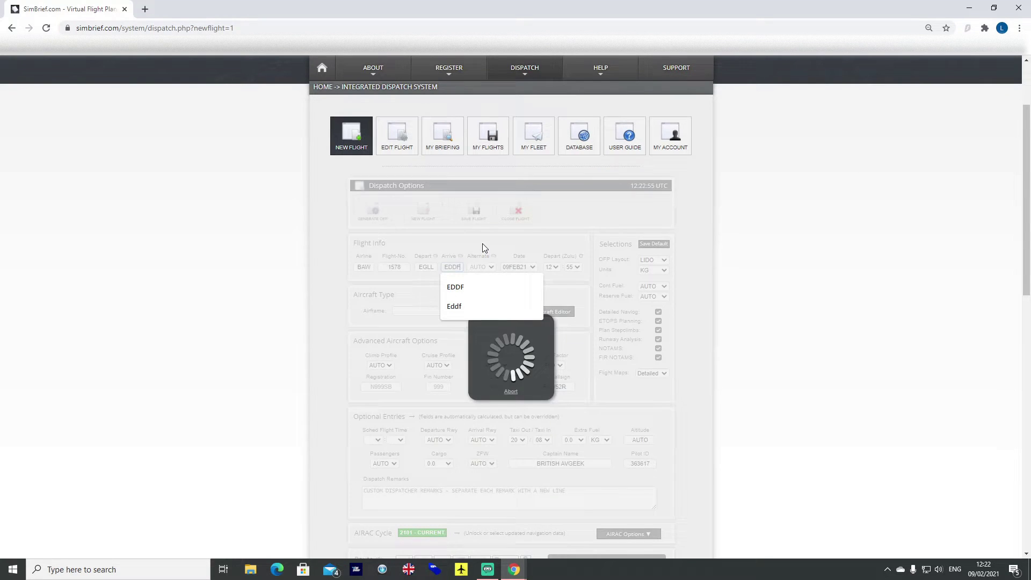
{"action": "left_click", "coordinate": [483, 246]}
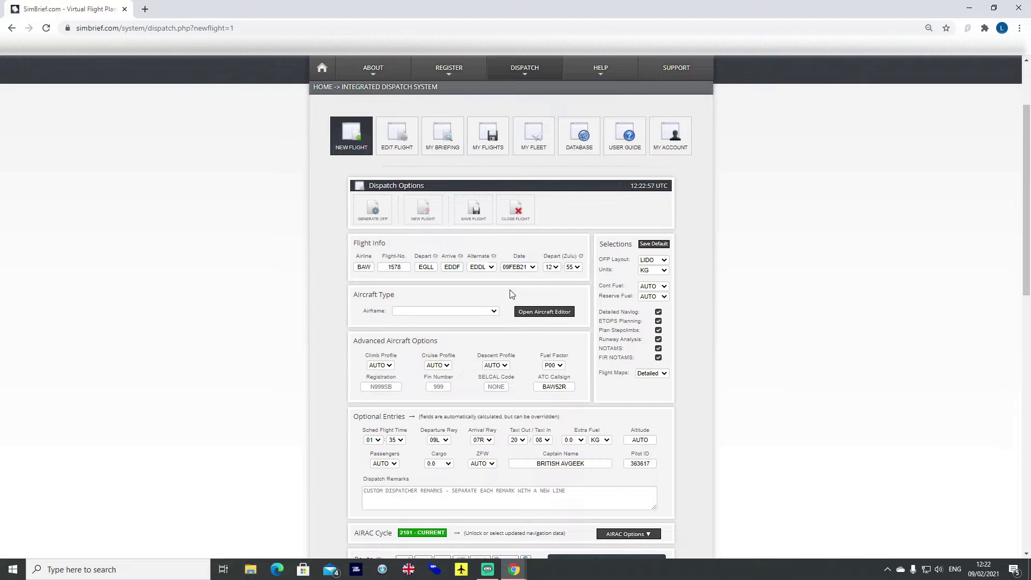
{"action": "double_click", "coordinate": [481, 257]}
{"action": "left_click", "coordinate": [500, 251]}
{"action": "left_click", "coordinate": [460, 269]}
{"action": "left_click", "coordinate": [480, 288]}
{"action": "left_click", "coordinate": [552, 267]}
{"action": "left_click", "coordinate": [550, 379]}
{"action": "left_click", "coordinate": [573, 267]}
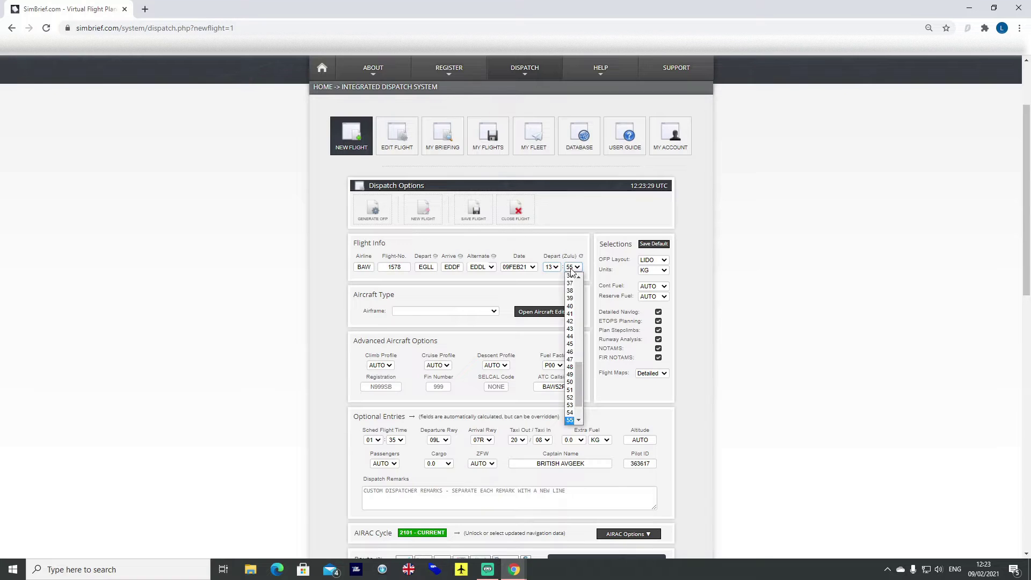
{"action": "left_click", "coordinate": [571, 306]}
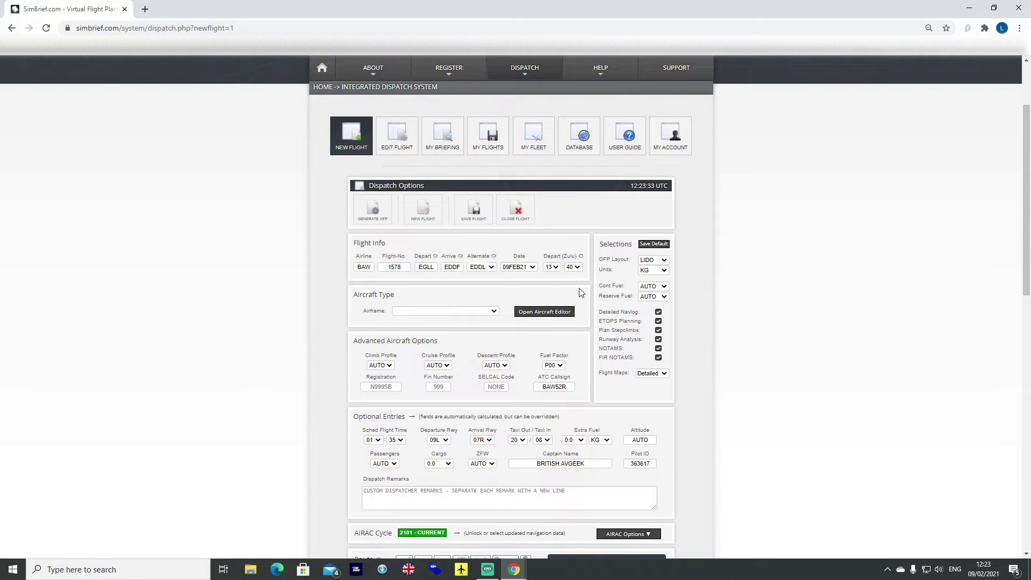
{"action": "left_click_drag", "start_coordinate": [600, 244], "coordinate": [632, 240]}
{"action": "left_click", "coordinate": [653, 270]}
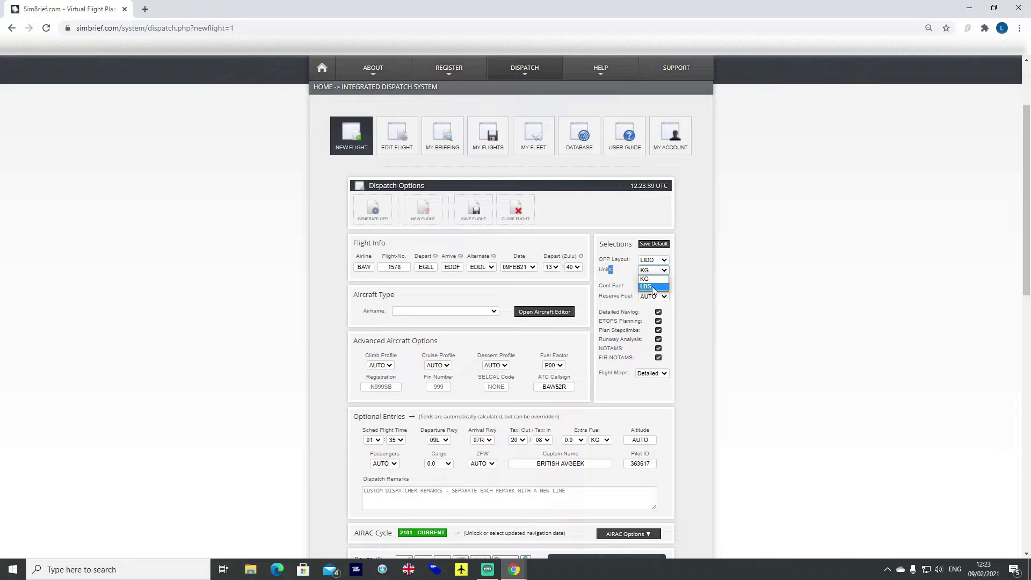
{"action": "left_click", "coordinate": [645, 279]}
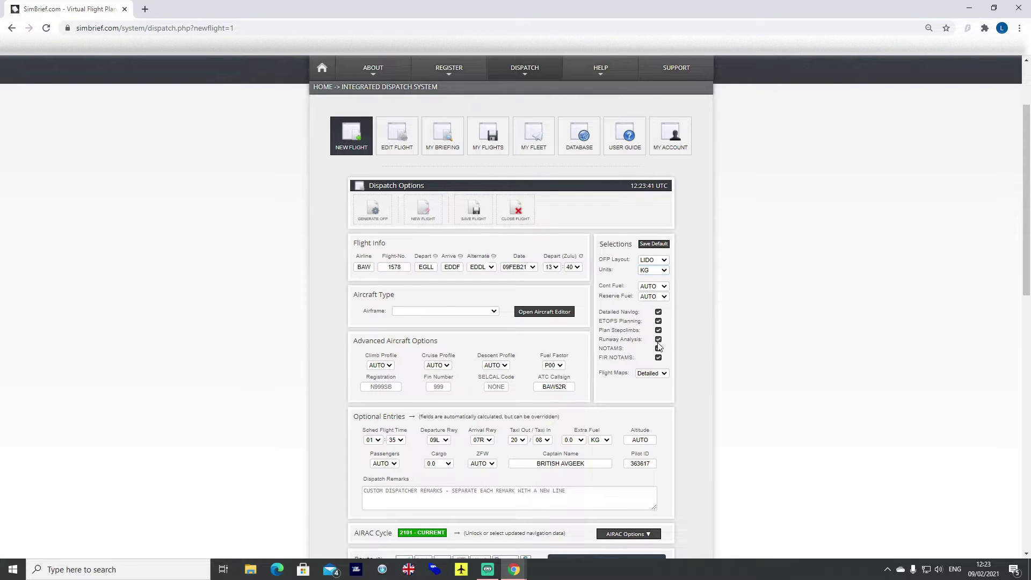
{"action": "left_click", "coordinate": [654, 286]}
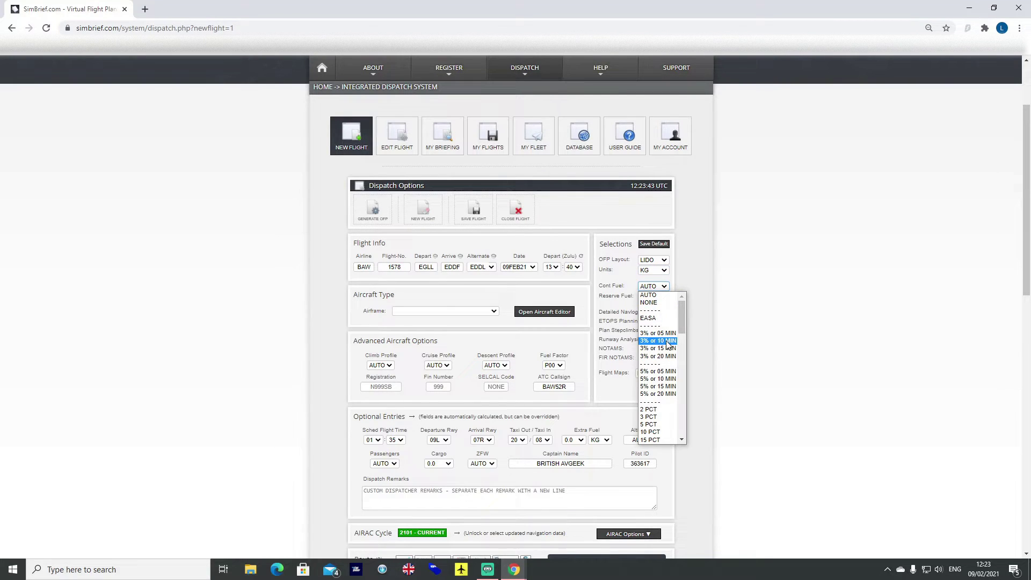
{"action": "left_click", "coordinate": [613, 315]}
{"action": "left_click", "coordinate": [652, 297]}
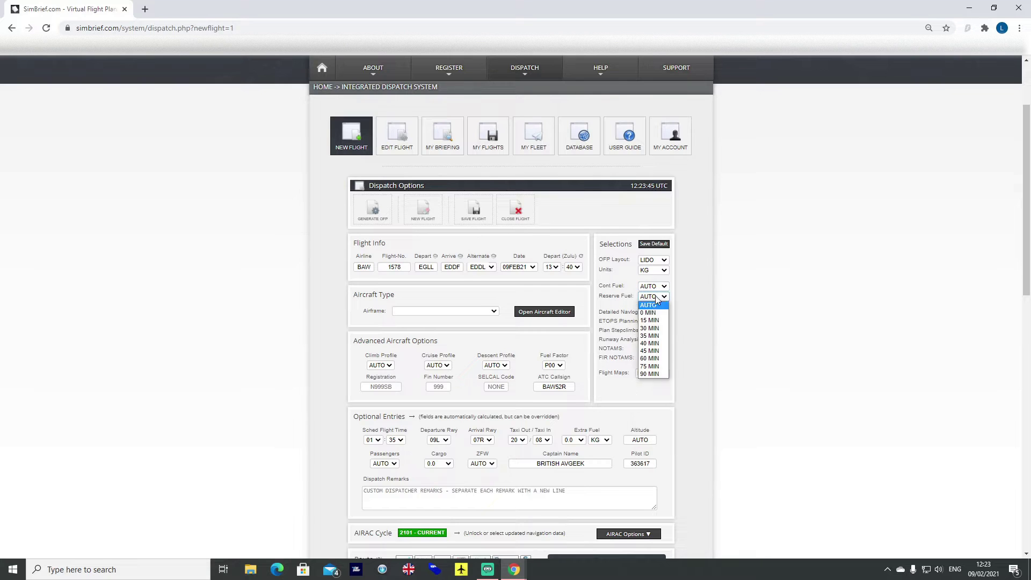
{"action": "left_click", "coordinate": [628, 306]}
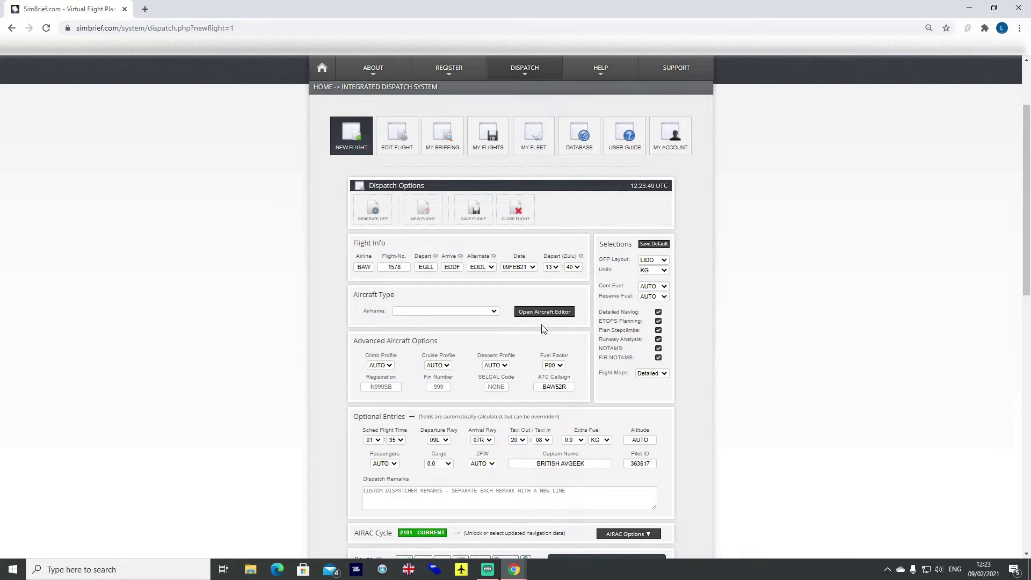
{"action": "left_click_drag", "start_coordinate": [389, 293], "coordinate": [355, 242]}
{"action": "left_click", "coordinate": [394, 296]}
Choose A20N - A320NEO FBW from the Airframe dropdown
{"action": "left_click", "coordinate": [495, 311]}
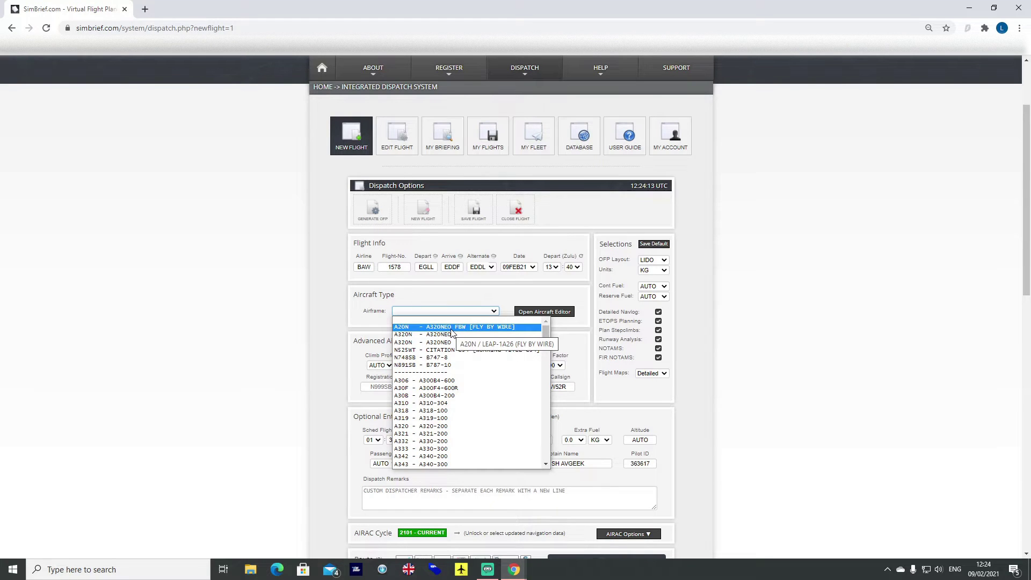
{"action": "left_click", "coordinate": [453, 328]}
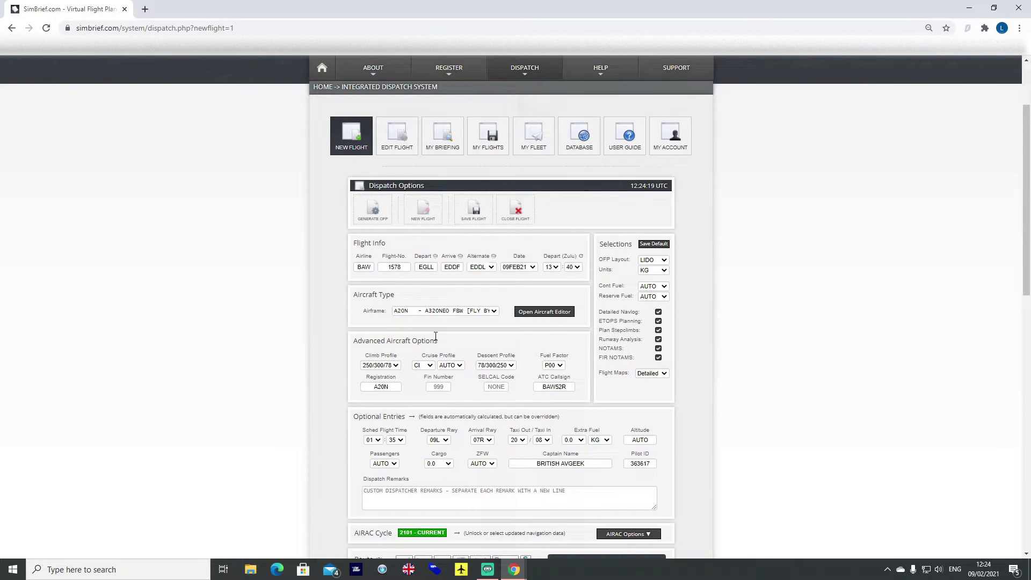
{"action": "scroll", "coordinate": [435, 337], "scroll_direction": "down", "scroll_amount": 1}
{"action": "mouse_move", "coordinate": [353, 287]}
{"action": "left_mouse_down"}
{"action": "mouse_move", "coordinate": [444, 288]}
{"action": "mouse_move", "coordinate": [456, 303]}
{"action": "left_mouse_up"}
Choose cost index 25 in the Cruise Profile dropdown instead of AUTO
{"action": "left_click", "coordinate": [436, 298]}
{"action": "left_click", "coordinate": [438, 299]}
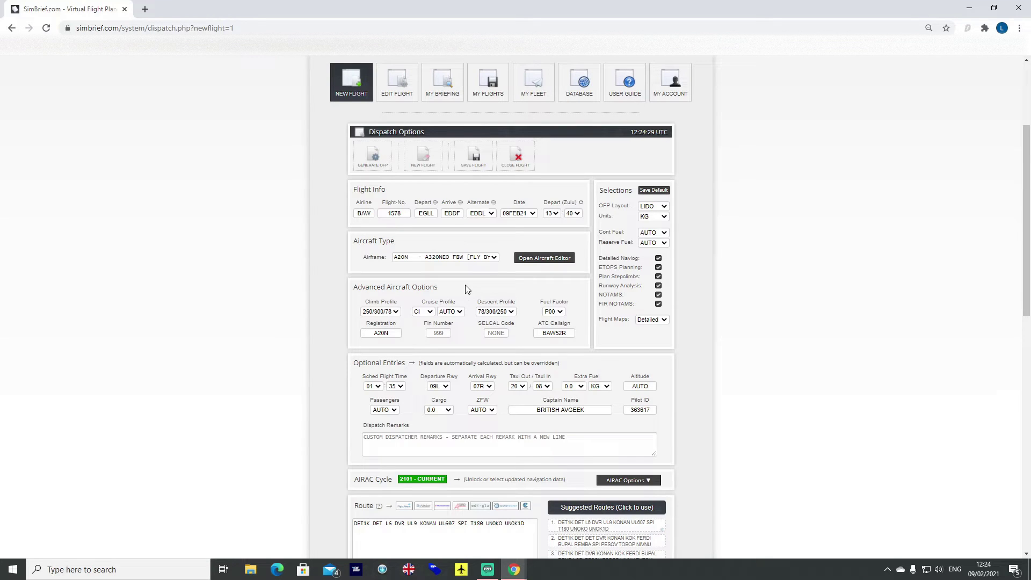
{"action": "left_click", "coordinate": [460, 313]}
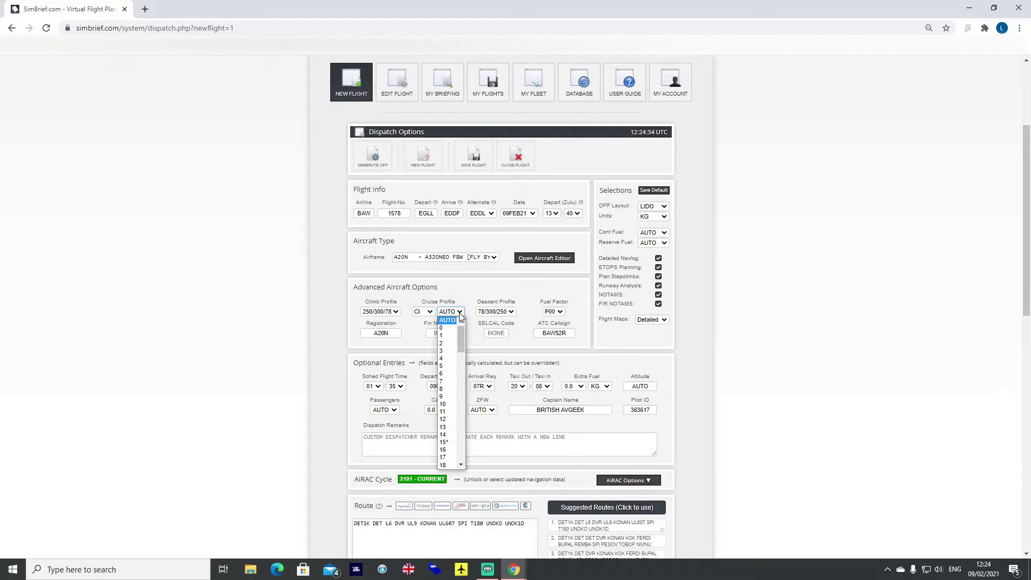
{"action": "scroll", "coordinate": [445, 387], "scroll_direction": "down", "scroll_amount": 3}
{"action": "left_click", "coordinate": [446, 412]}
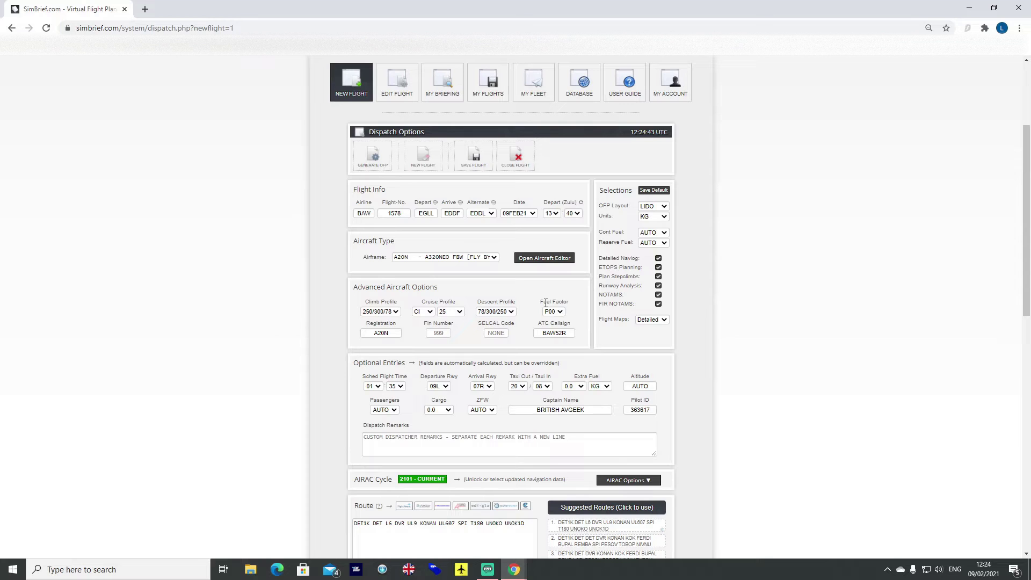
Set the Fuel Factor dropdown to M20 and recheck the list to confirm it
{"action": "left_click_drag", "start_coordinate": [542, 301], "coordinate": [570, 302]}
{"action": "left_click", "coordinate": [571, 304]}
{"action": "left_click", "coordinate": [561, 312]}
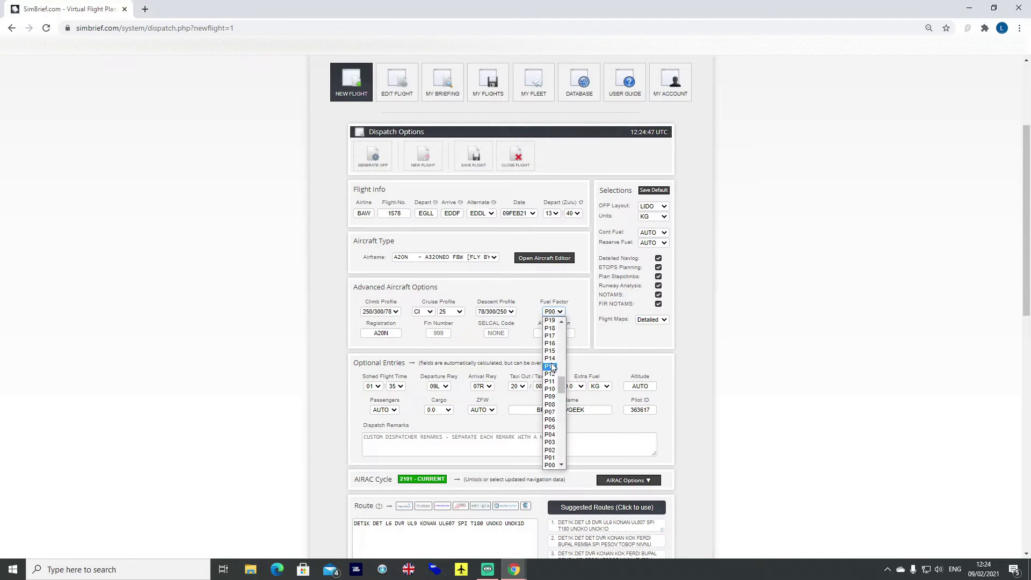
{"action": "scroll", "coordinate": [551, 380], "scroll_direction": "down", "scroll_amount": 3}
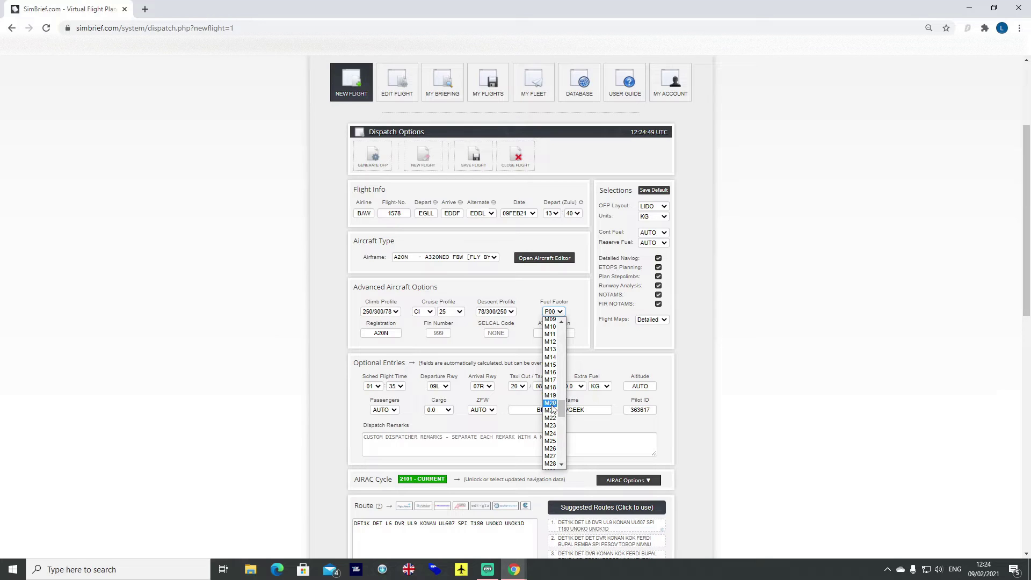
{"action": "key", "text": "Escape"}
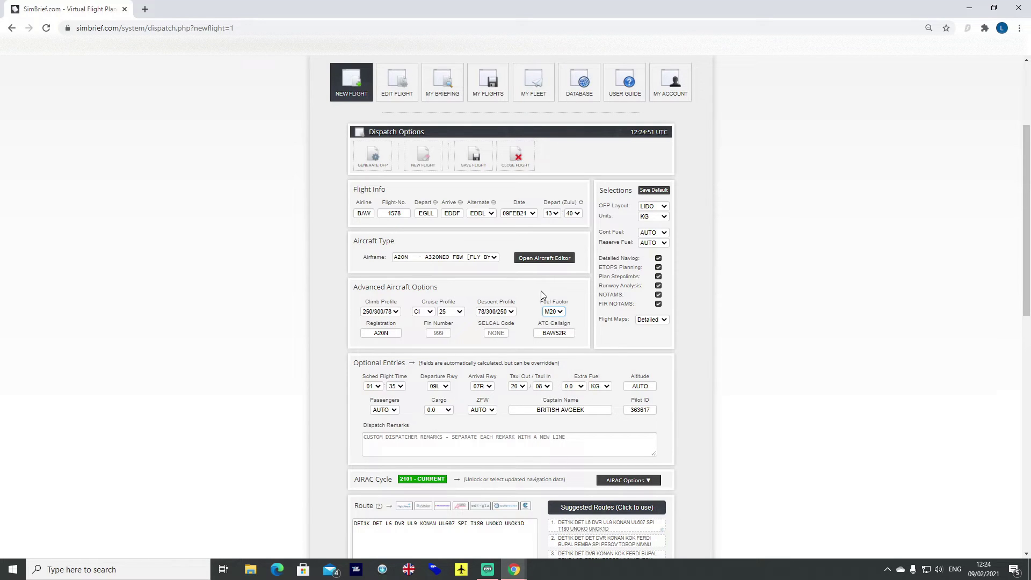
{"action": "type", "text": "m20"}
{"action": "left_click_drag", "start_coordinate": [538, 301], "coordinate": [573, 304]}
{"action": "left_click", "coordinate": [575, 307]}
{"action": "left_click", "coordinate": [562, 313]}
{"action": "left_click", "coordinate": [562, 313]}
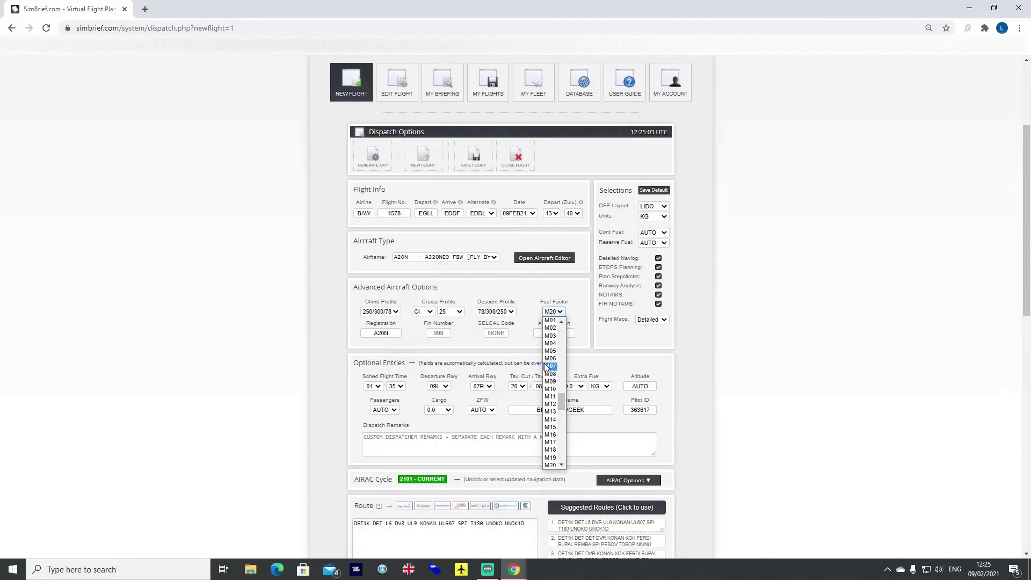
{"action": "scroll", "coordinate": [552, 387], "scroll_direction": "down", "scroll_amount": 3}
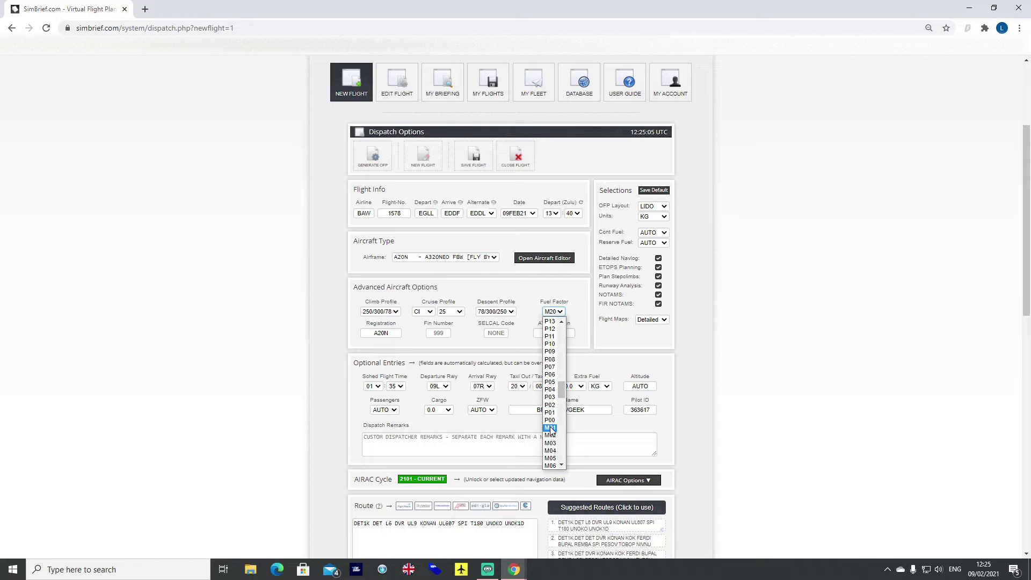
{"action": "left_click", "coordinate": [272, 319]}
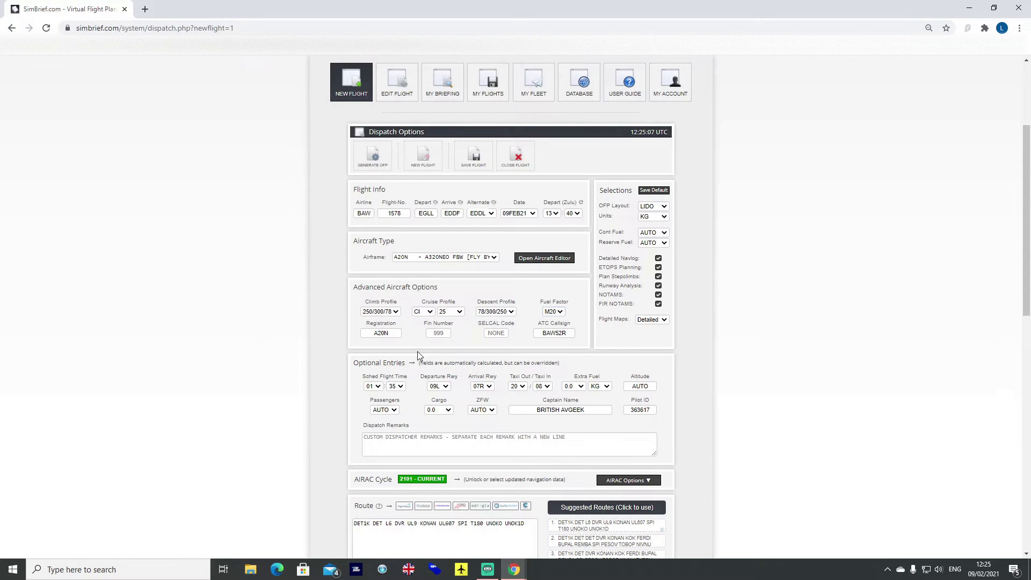
{"action": "scroll", "coordinate": [416, 343], "scroll_direction": "down", "scroll_amount": 1}
Enter registration G-TTNH, fin number 157 and SELCAL code ACTR
{"action": "double_click", "coordinate": [378, 280]}
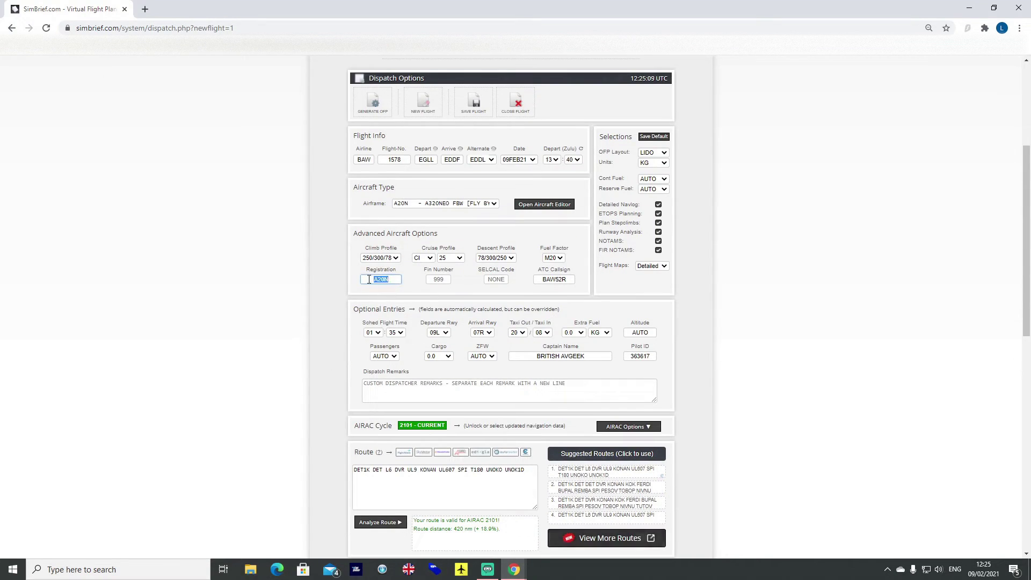
{"action": "type", "text": "G-TTNH"}
{"action": "left_click", "coordinate": [447, 280]}
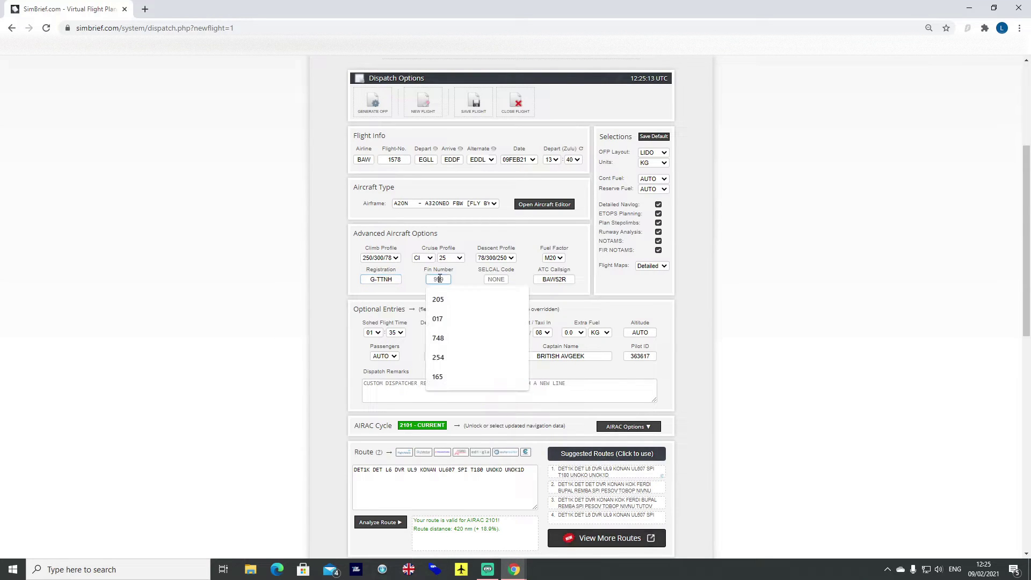
{"action": "type", "text": "157"}
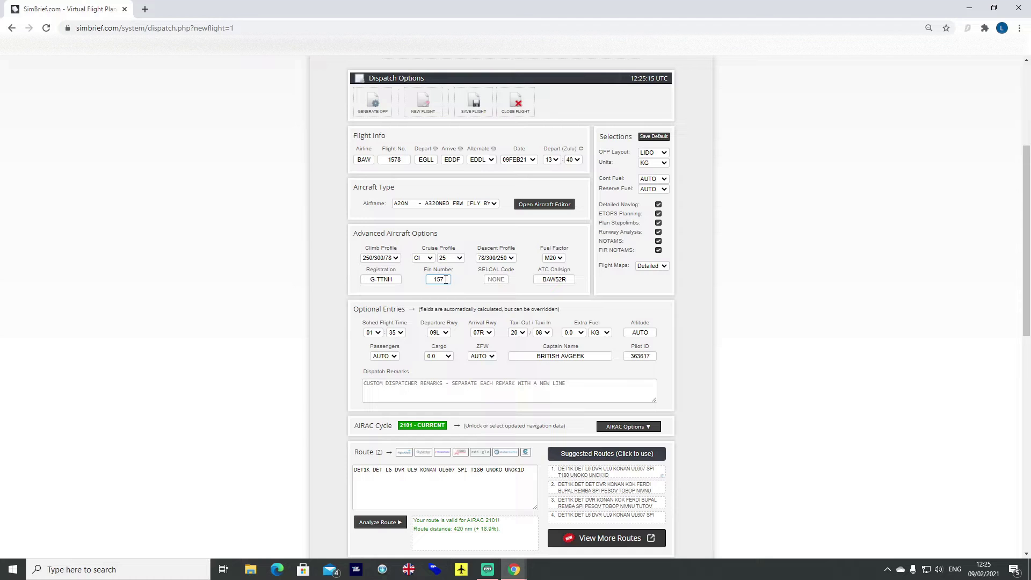
{"action": "left_click", "coordinate": [500, 279]}
{"action": "type", "text": "A"}
{"action": "type", "text": "-W"}
{"action": "type", "text": "-T"}
{"action": "type", "text": "R"}
{"action": "scroll", "coordinate": [418, 332], "scroll_direction": "down", "scroll_amount": 1}
{"action": "left_click_drag", "start_coordinate": [354, 255], "coordinate": [407, 255]}
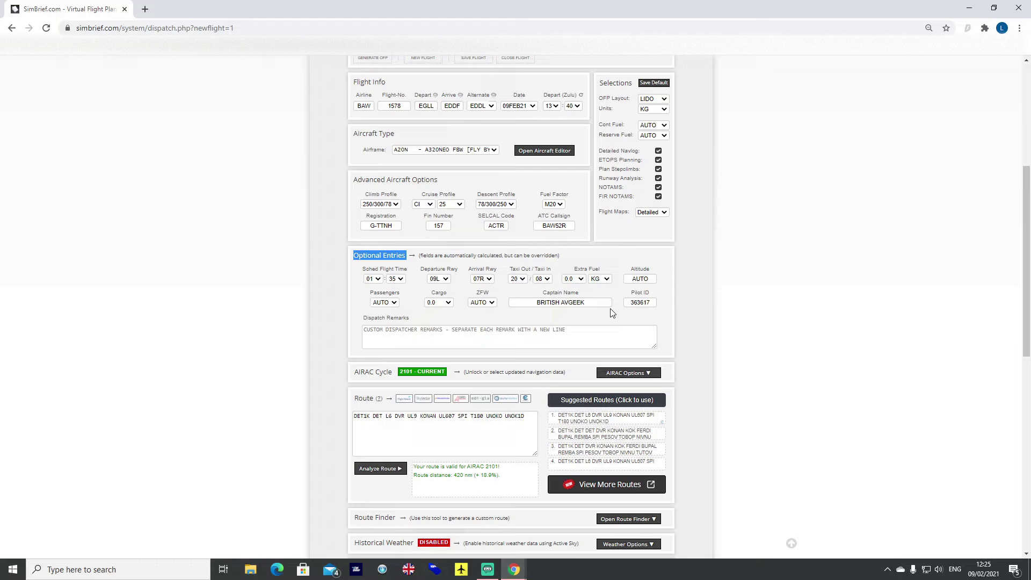
{"action": "left_click_drag", "start_coordinate": [650, 293], "coordinate": [632, 293]}
{"action": "left_click", "coordinate": [651, 331]}
{"action": "left_click_drag", "start_coordinate": [421, 270], "coordinate": [457, 269]}
{"action": "left_click", "coordinate": [457, 270]}
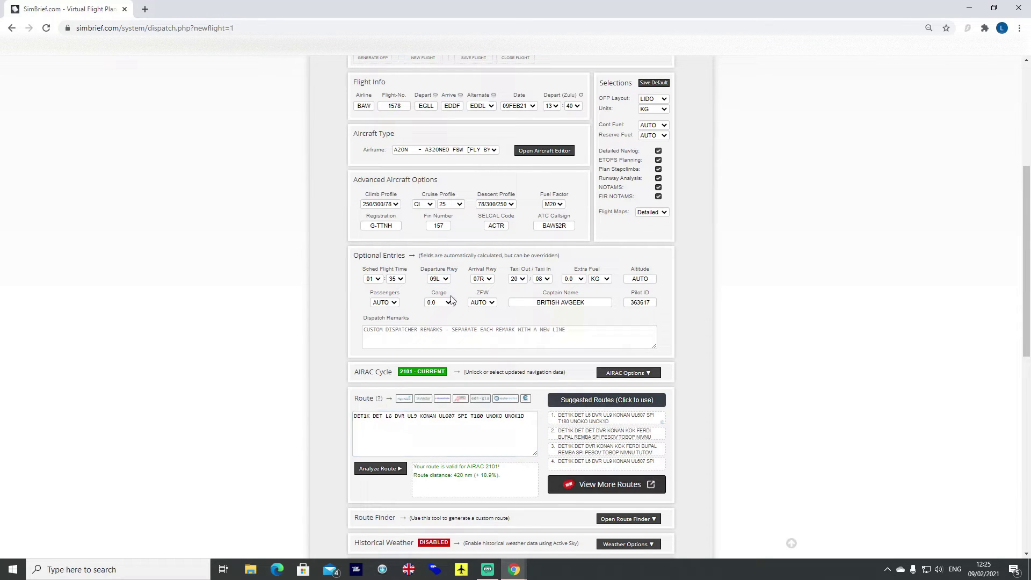
{"action": "double_click", "coordinate": [361, 416]}
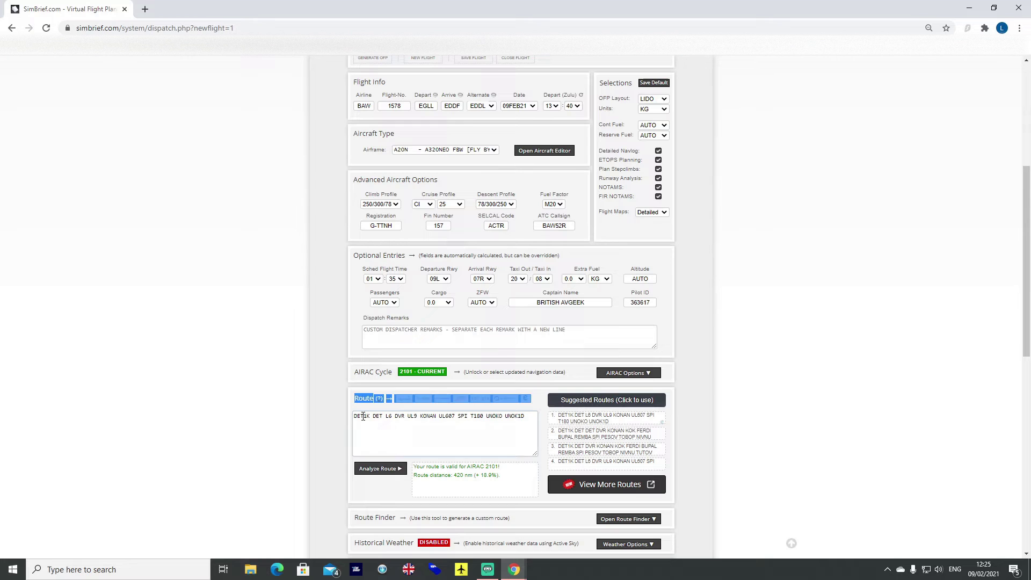
{"action": "left_click_drag", "start_coordinate": [371, 416], "coordinate": [359, 418]}
{"action": "left_click", "coordinate": [371, 416]}
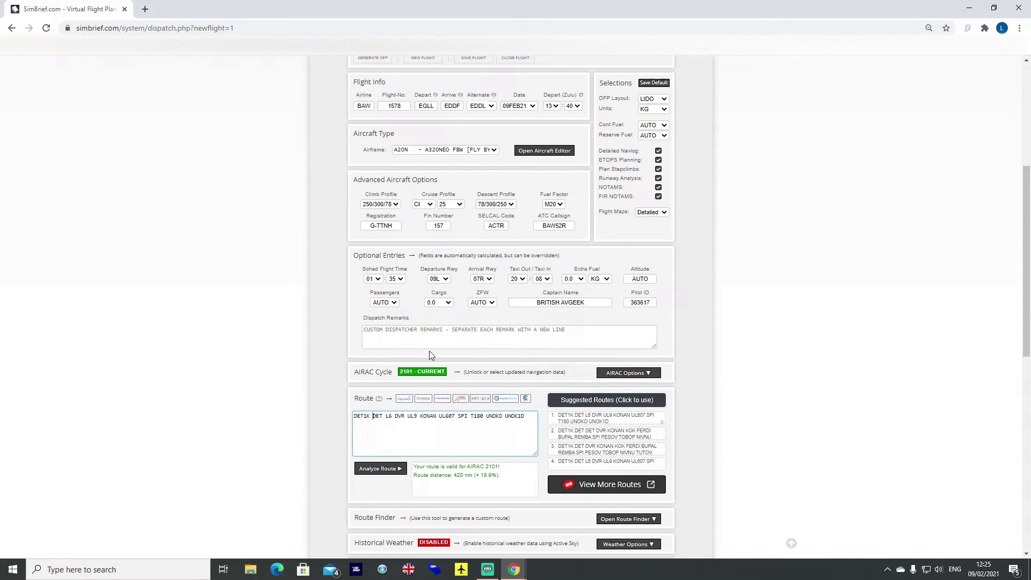
Pick departure runway 09R, accept automatic SIDs/STARs, and review the DET1J…UNOK1D route
{"action": "left_click", "coordinate": [439, 279]}
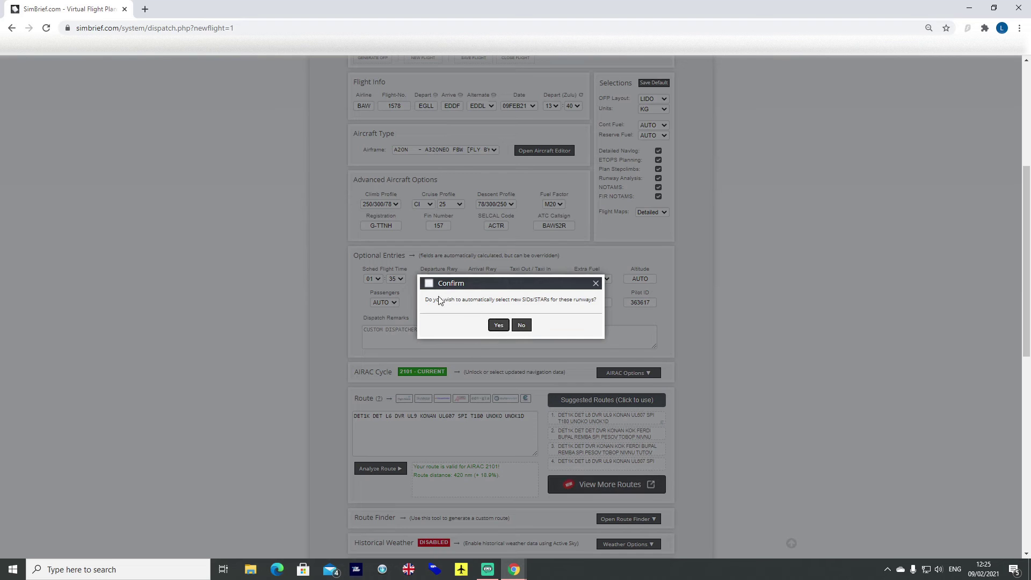
{"action": "left_click_drag", "start_coordinate": [426, 302], "coordinate": [598, 302]}
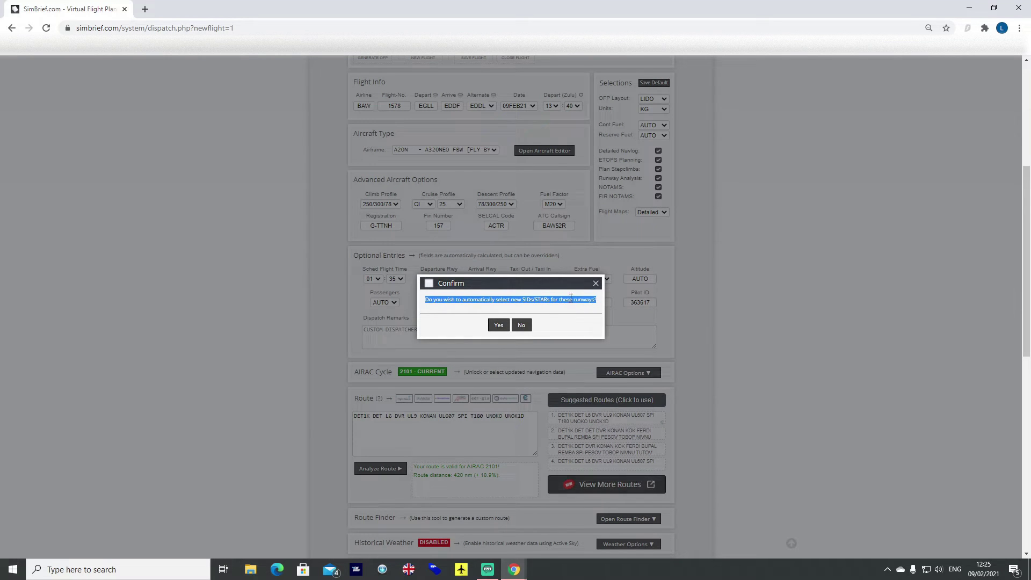
{"action": "left_click", "coordinate": [498, 325]}
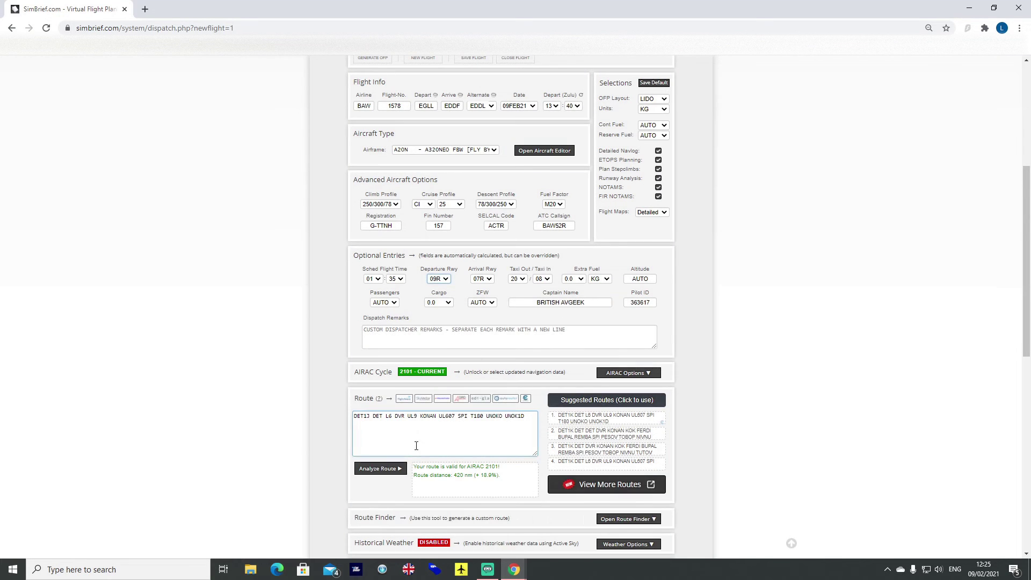
{"action": "double_click", "coordinate": [362, 416]}
{"action": "left_click", "coordinate": [372, 416]}
{"action": "left_click", "coordinate": [436, 278]}
{"action": "left_click", "coordinate": [484, 265]}
{"action": "left_click_drag", "start_coordinate": [526, 416], "coordinate": [501, 419]}
{"action": "left_click", "coordinate": [534, 417]}
{"action": "left_click_drag", "start_coordinate": [466, 269], "coordinate": [498, 269]}
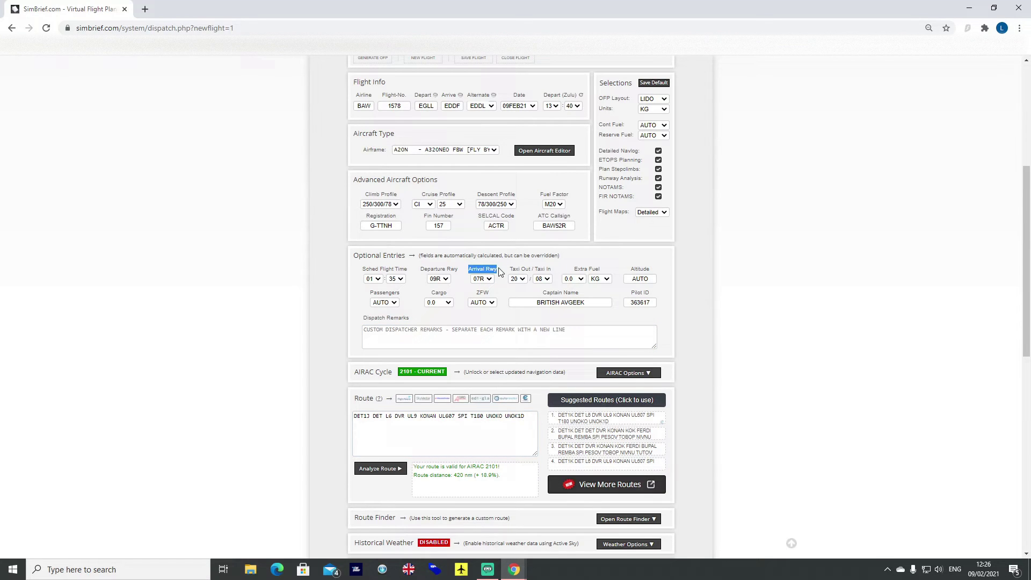
Keep arrival runway 07R and taxi-in 08, and set taxi-out to 40 minutes
{"action": "left_click", "coordinate": [482, 278]}
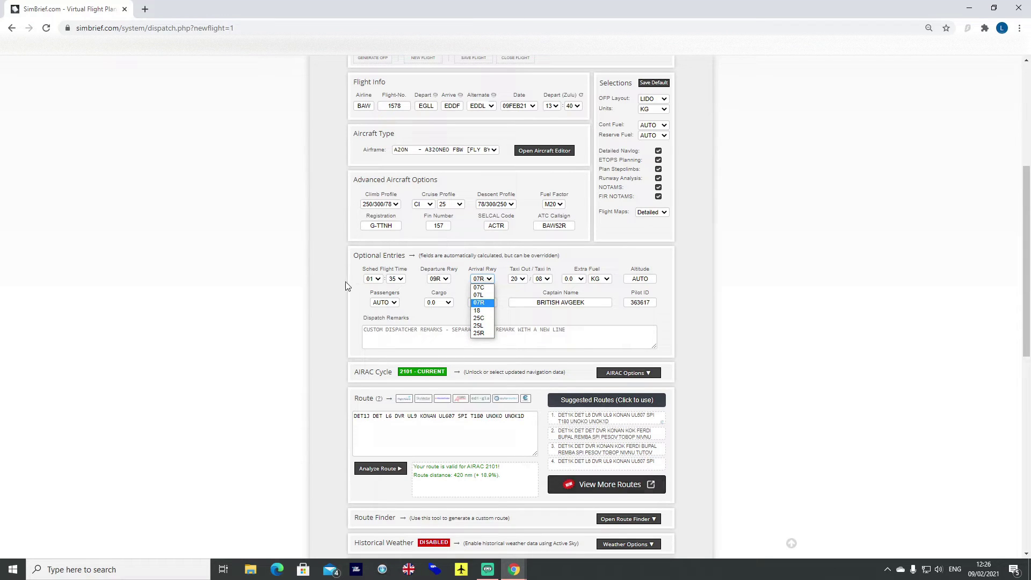
{"action": "left_click", "coordinate": [329, 294]}
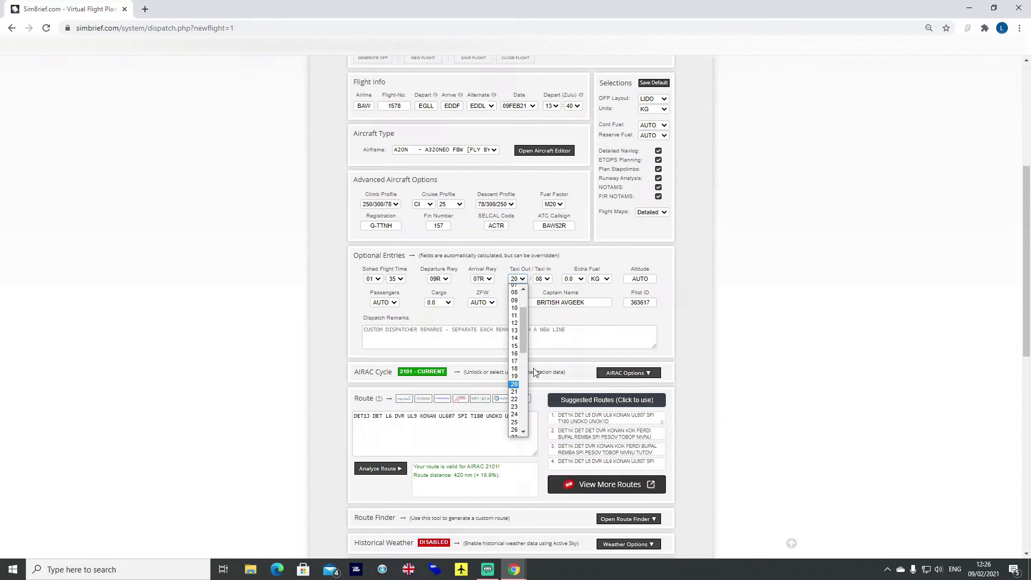
{"action": "left_click", "coordinate": [514, 387]}
{"action": "left_click", "coordinate": [543, 279]}
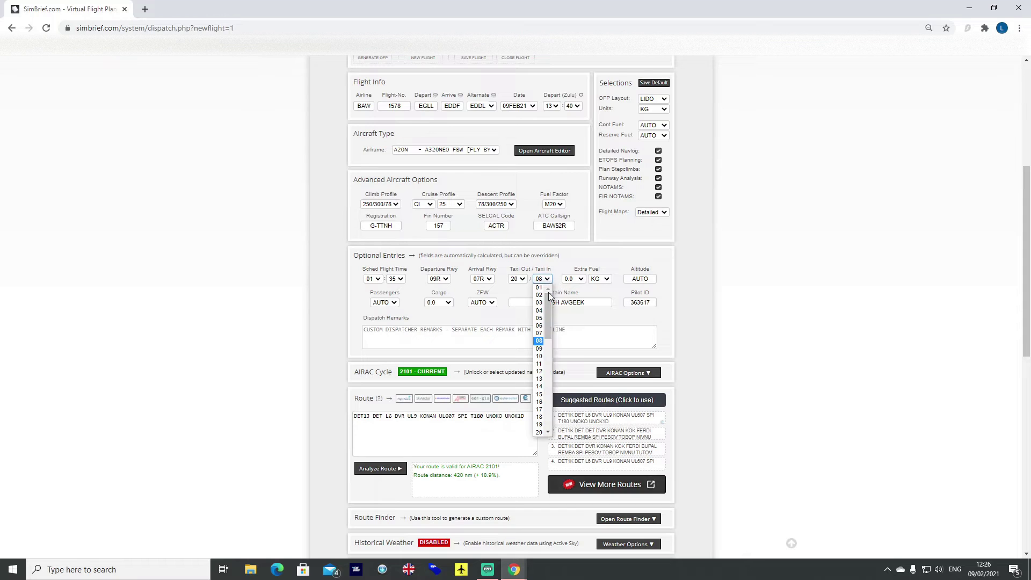
{"action": "left_click", "coordinate": [539, 341]}
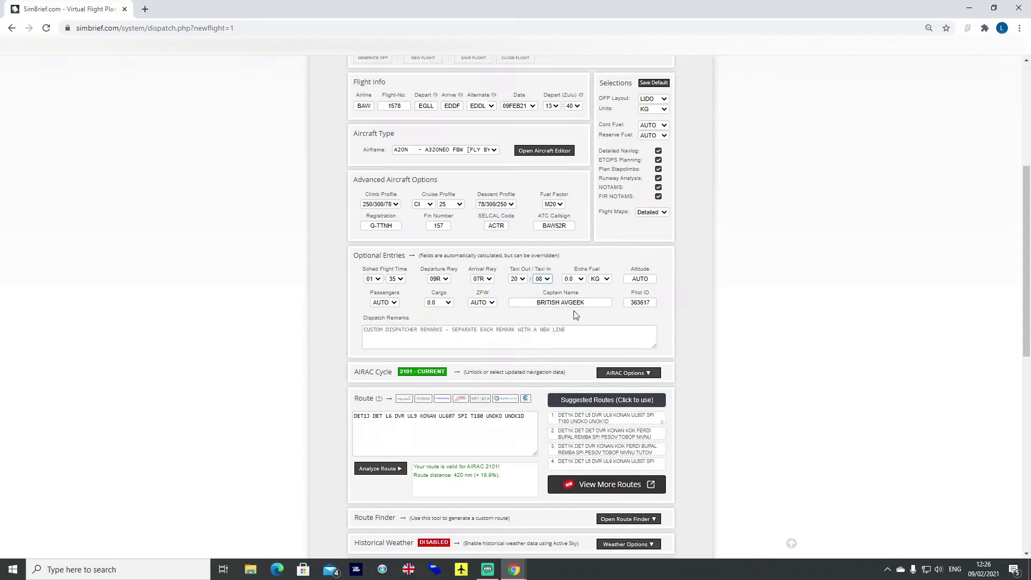
{"action": "left_click", "coordinate": [525, 280]}
{"action": "scroll", "coordinate": [516, 387], "scroll_direction": "down", "scroll_amount": 6}
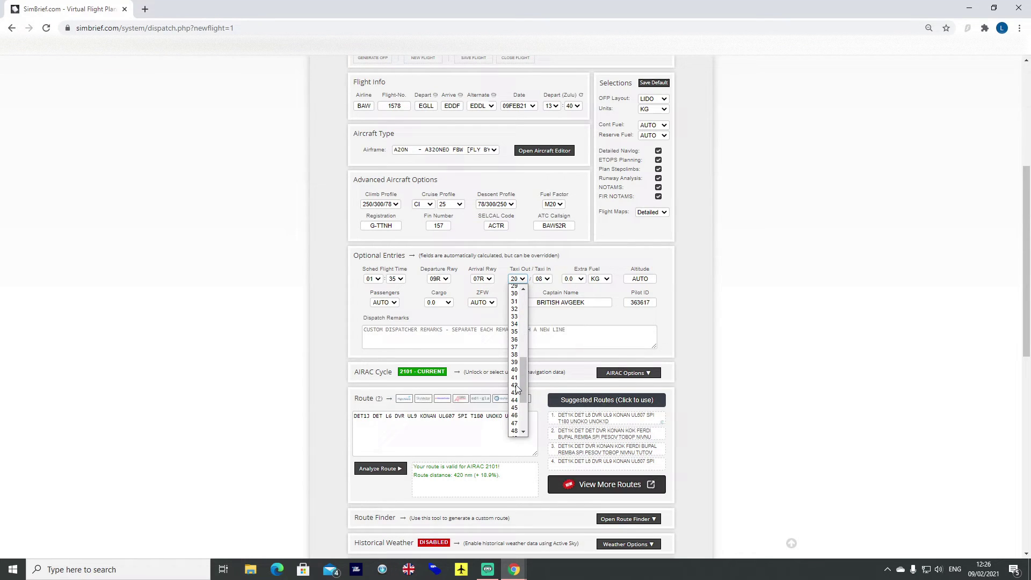
{"action": "left_click", "coordinate": [515, 371]}
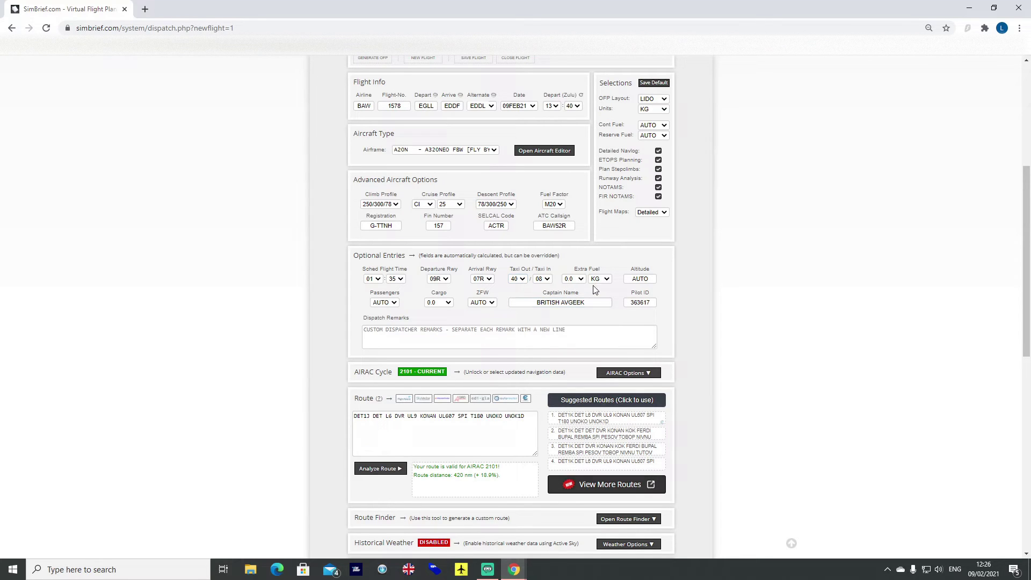
Replace AUTO with a cruise altitude of FL350
{"action": "left_click", "coordinate": [651, 280]}
{"action": "double_click", "coordinate": [641, 278]}
{"action": "type", "text": "FL"}
{"action": "type", "text": "350"}
{"action": "left_click", "coordinate": [675, 318]}
{"action": "double_click", "coordinate": [641, 279]}
{"action": "left_click", "coordinate": [645, 279]}
Replace the existing pilot ID with a new placeholder number
{"action": "double_click", "coordinate": [572, 303]}
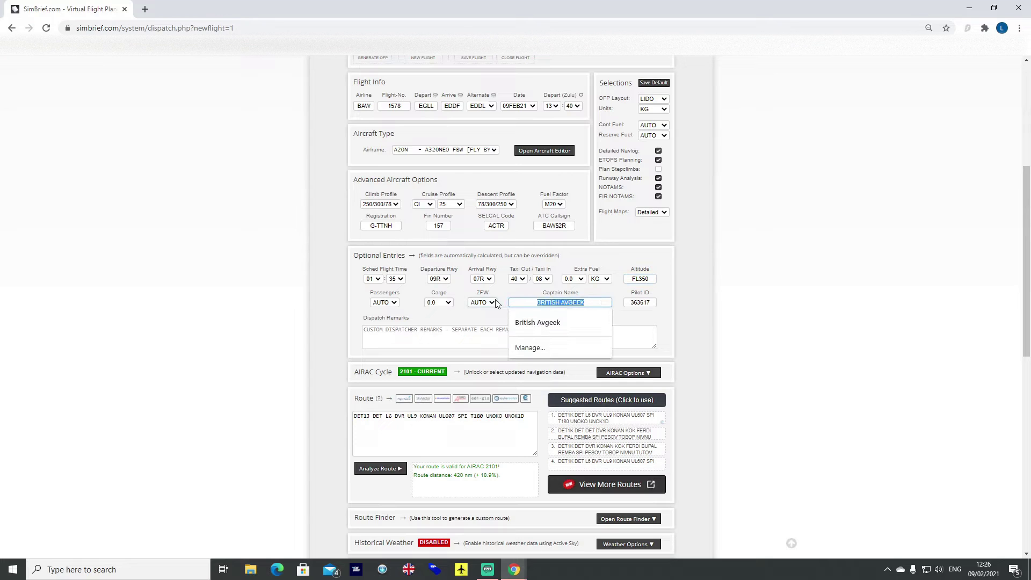
{"action": "left_click", "coordinate": [648, 328]}
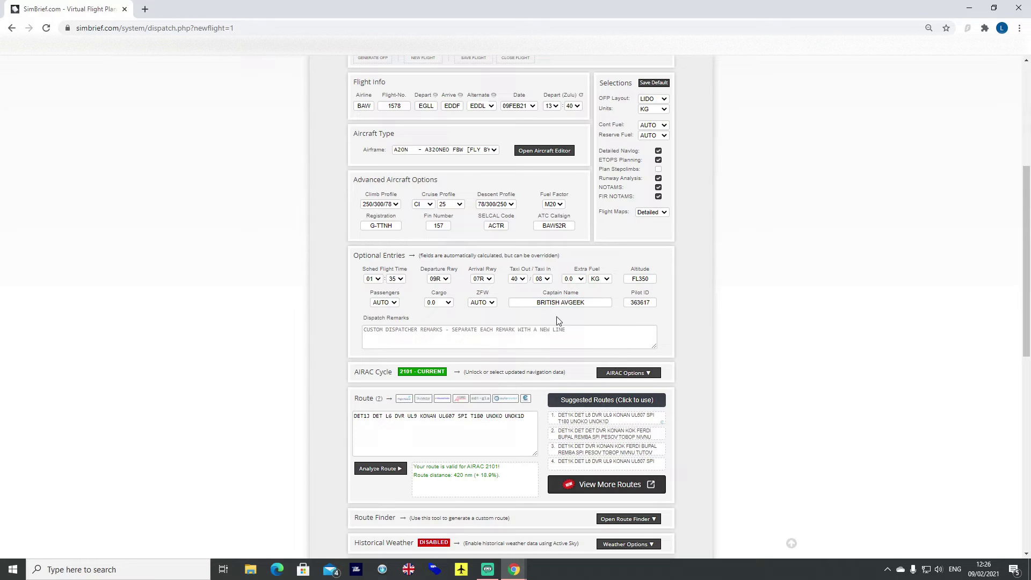
{"action": "left_click", "coordinate": [532, 306]}
{"action": "double_click", "coordinate": [641, 301]}
{"action": "left_click", "coordinate": [644, 323]}
{"action": "double_click", "coordinate": [651, 302]}
{"action": "type", "text": "123456"}
{"action": "left_click", "coordinate": [646, 306]}
{"action": "left_click_drag", "start_coordinate": [650, 303], "coordinate": [638, 302]}
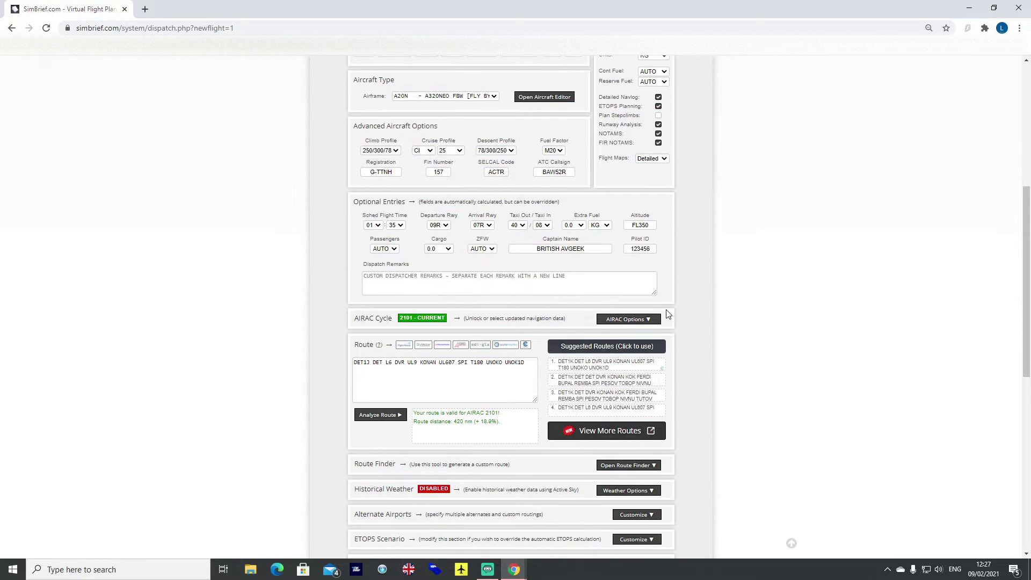
{"action": "scroll", "coordinate": [667, 313], "scroll_direction": "down", "scroll_amount": 2}
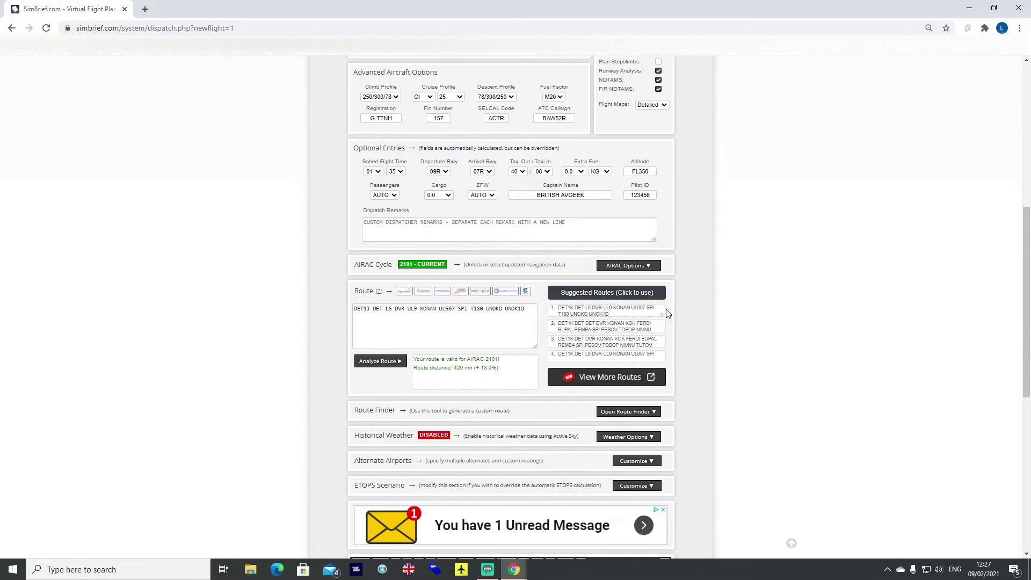
Expand the Select AIRAC dropdown to list cycles 2101, 2014, 2013 and 1903
{"action": "left_click", "coordinate": [626, 265]}
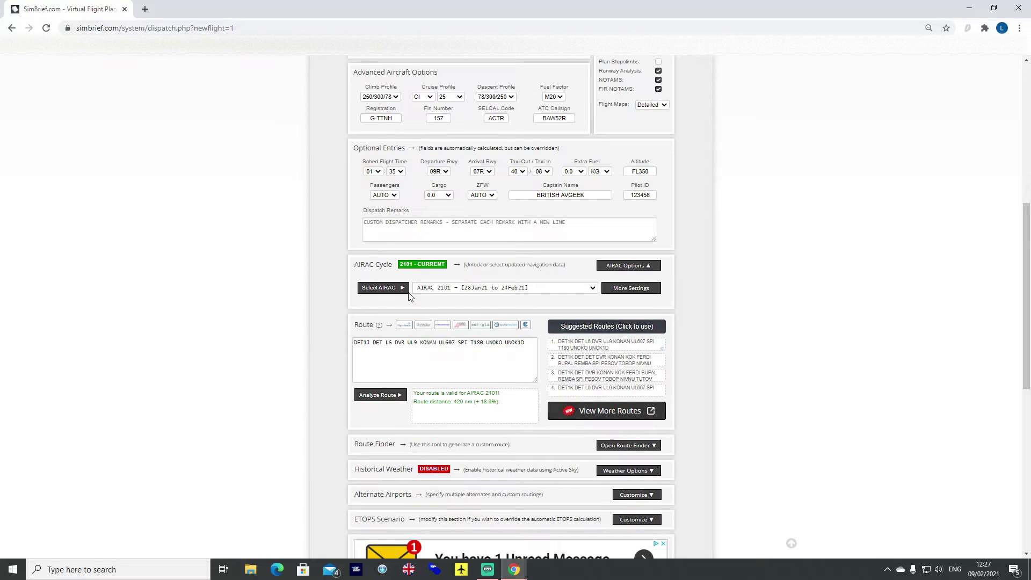
{"action": "left_click", "coordinate": [593, 290]}
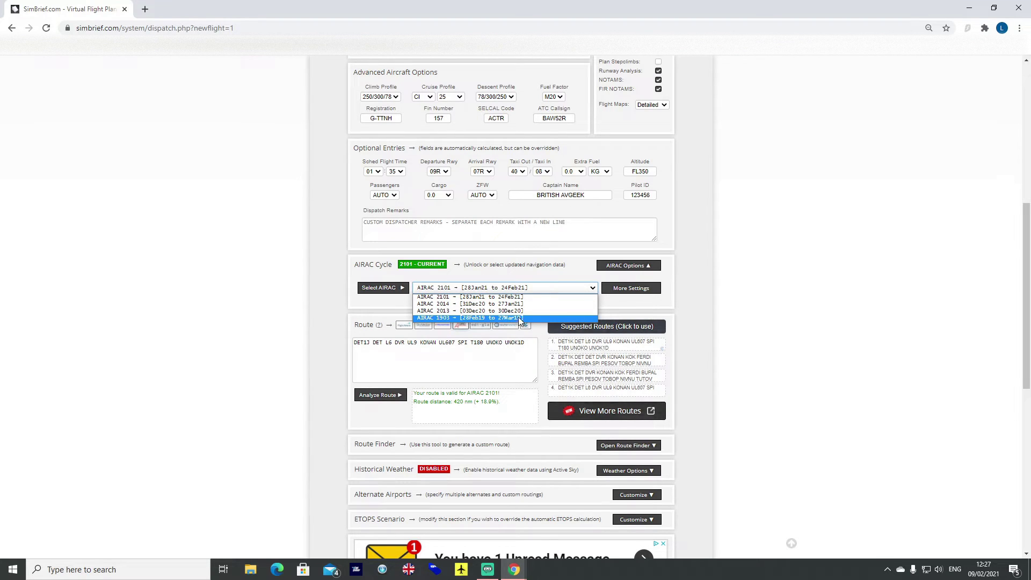
{"action": "left_click", "coordinate": [444, 345]}
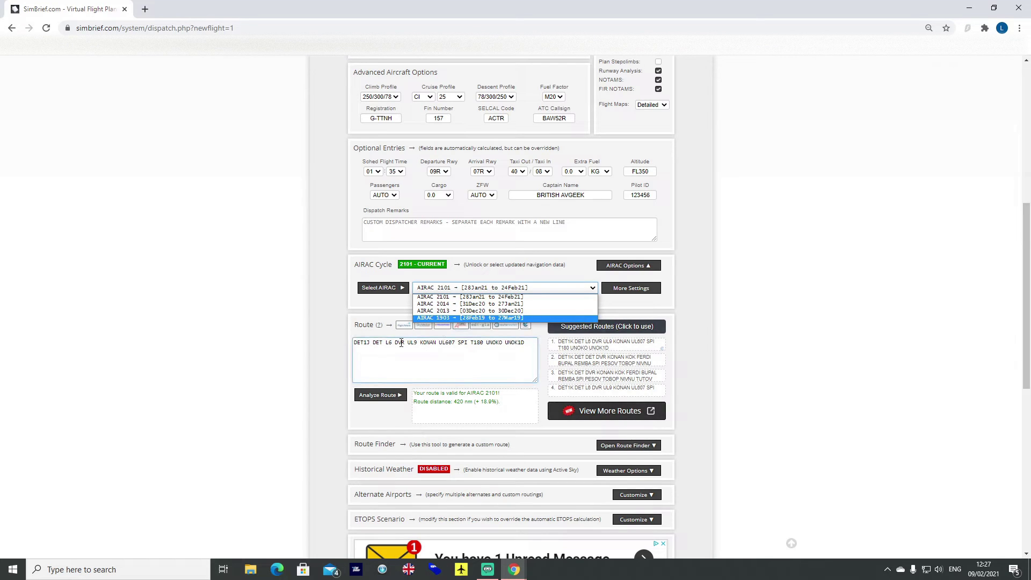
Select AIRAC 1903 and analyze the route string against that cycle
{"action": "left_click", "coordinate": [527, 318]}
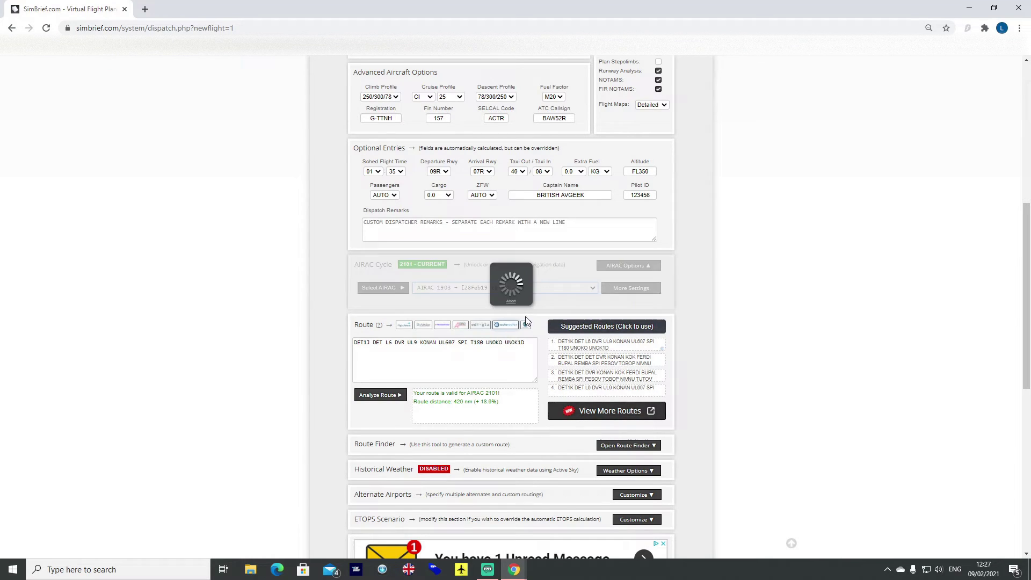
{"action": "left_click", "coordinate": [341, 325]}
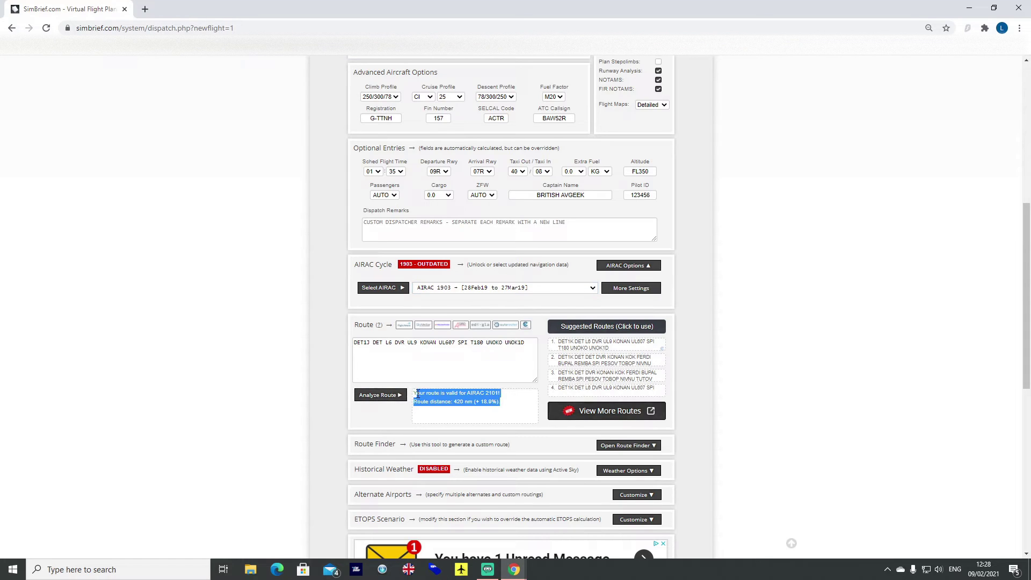
{"action": "left_click", "coordinate": [480, 403]}
{"action": "left_click", "coordinate": [451, 362]}
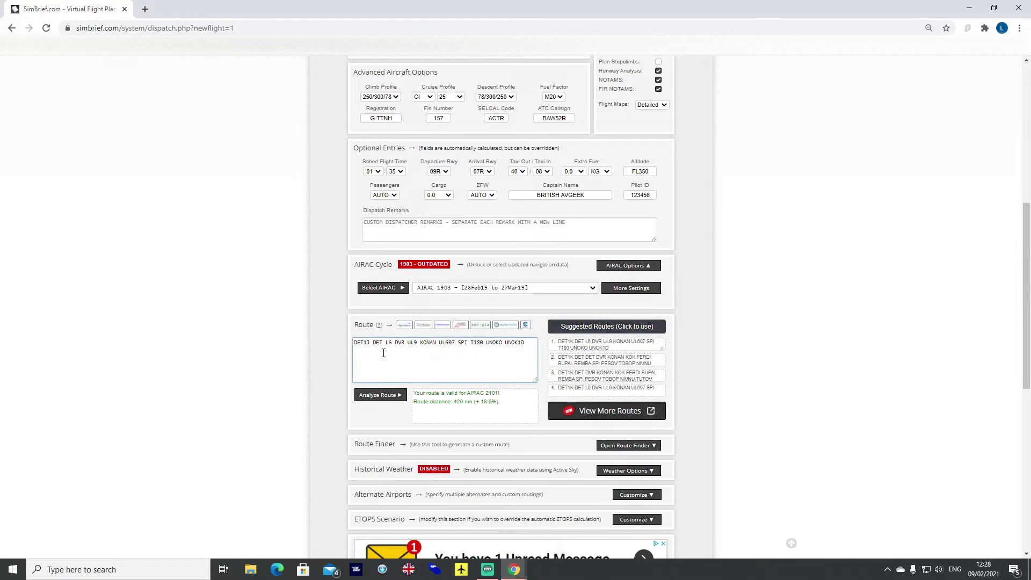
{"action": "left_click_drag", "start_coordinate": [354, 342], "coordinate": [529, 344]}
{"action": "left_click", "coordinate": [529, 346]}
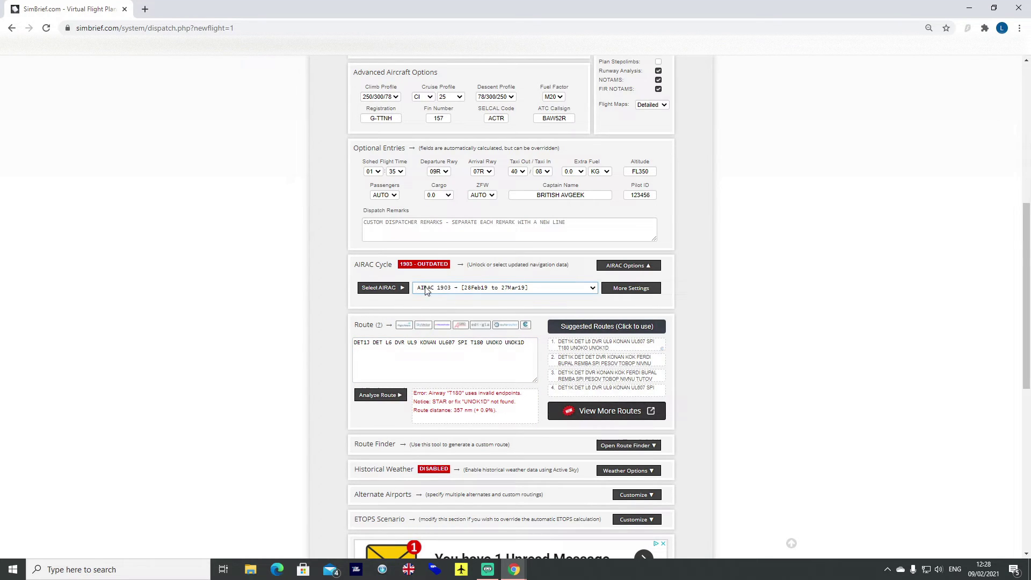
Read the T180 invalid-endpoints error, then switch the AIRAC cycle back to 2101
{"action": "left_click", "coordinate": [500, 417]}
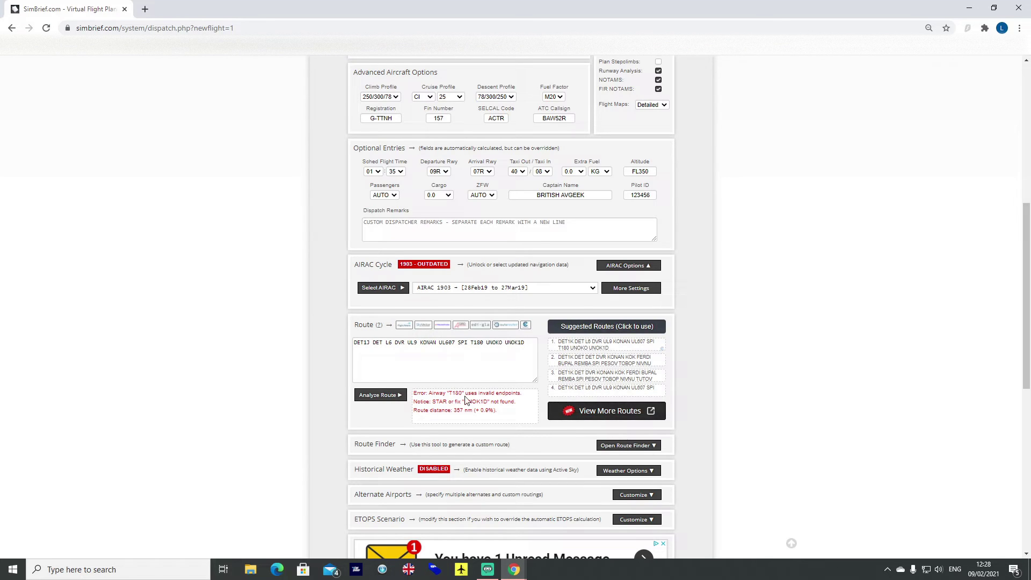
{"action": "left_click_drag", "start_coordinate": [466, 394], "coordinate": [435, 393]}
{"action": "left_click", "coordinate": [506, 412]}
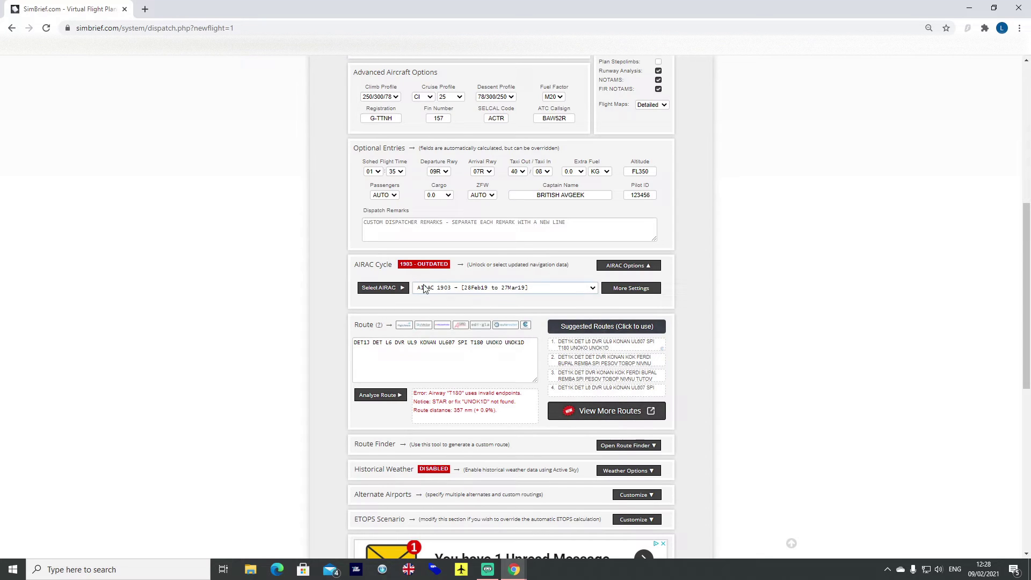
{"action": "left_click_drag", "start_coordinate": [503, 412], "coordinate": [436, 393]}
{"action": "left_click", "coordinate": [493, 411]}
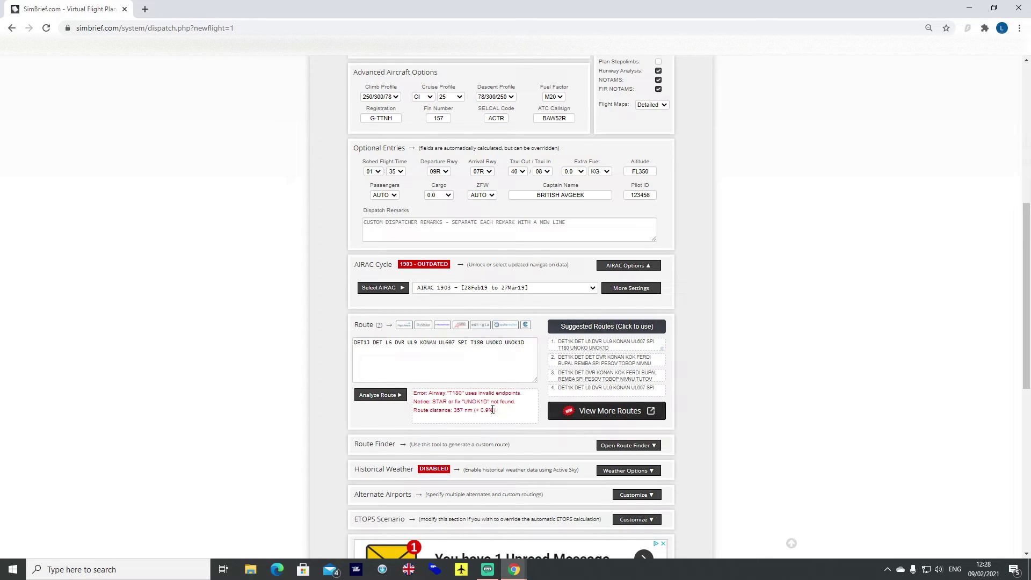
{"action": "left_click", "coordinate": [451, 292]}
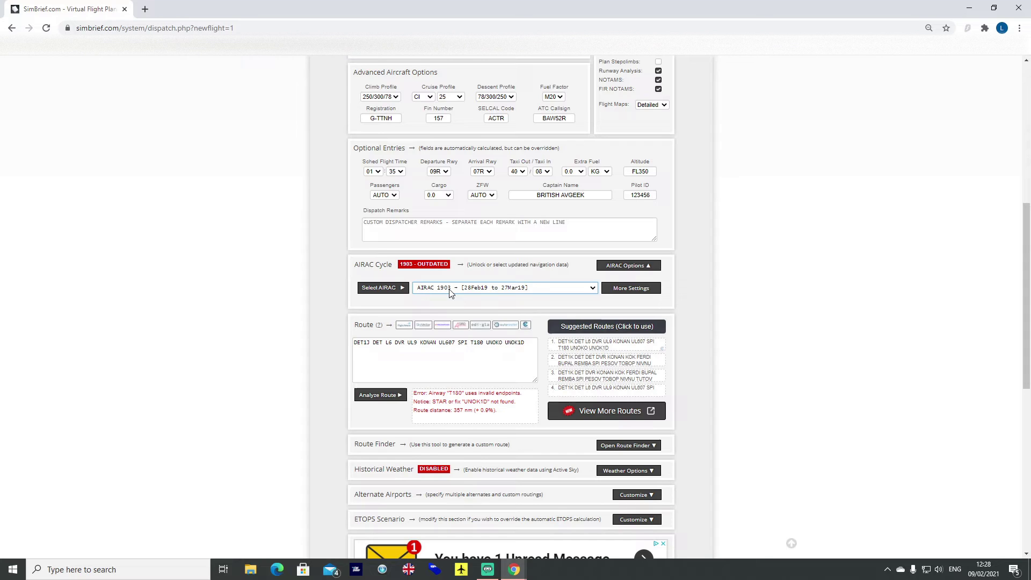
{"action": "left_click", "coordinate": [451, 293]}
Re-analyze the route on AIRAC 2101 (420 nm) and plot it EGLL–EDDF in SkyVector
{"action": "left_click", "coordinate": [452, 300]}
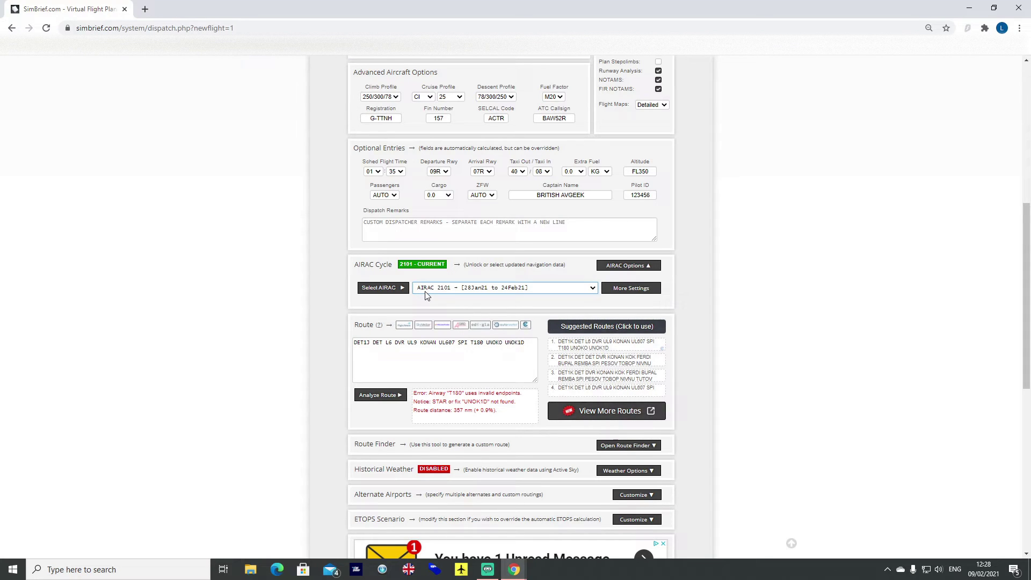
{"action": "left_click", "coordinate": [404, 287]}
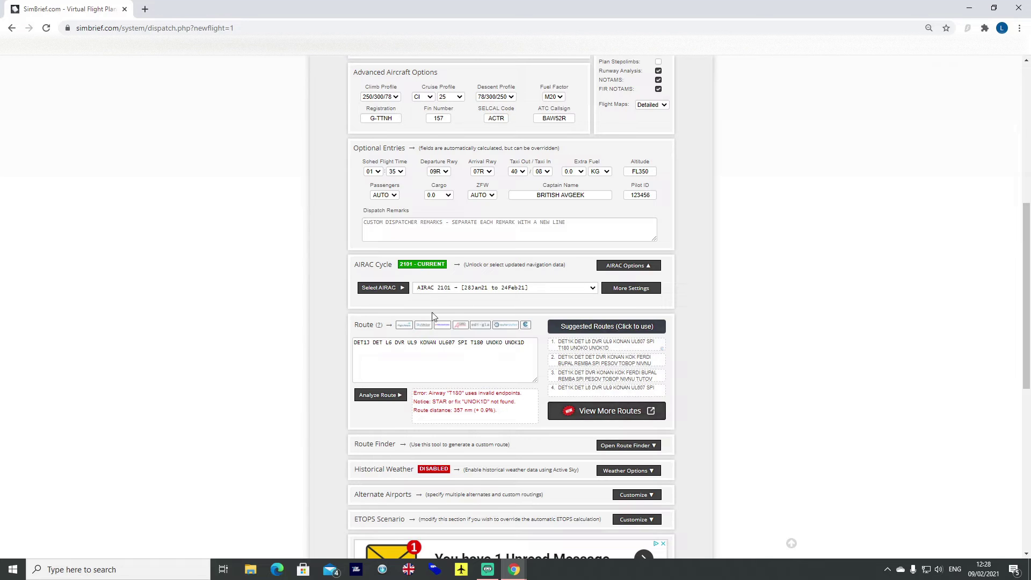
{"action": "left_click", "coordinate": [404, 380]}
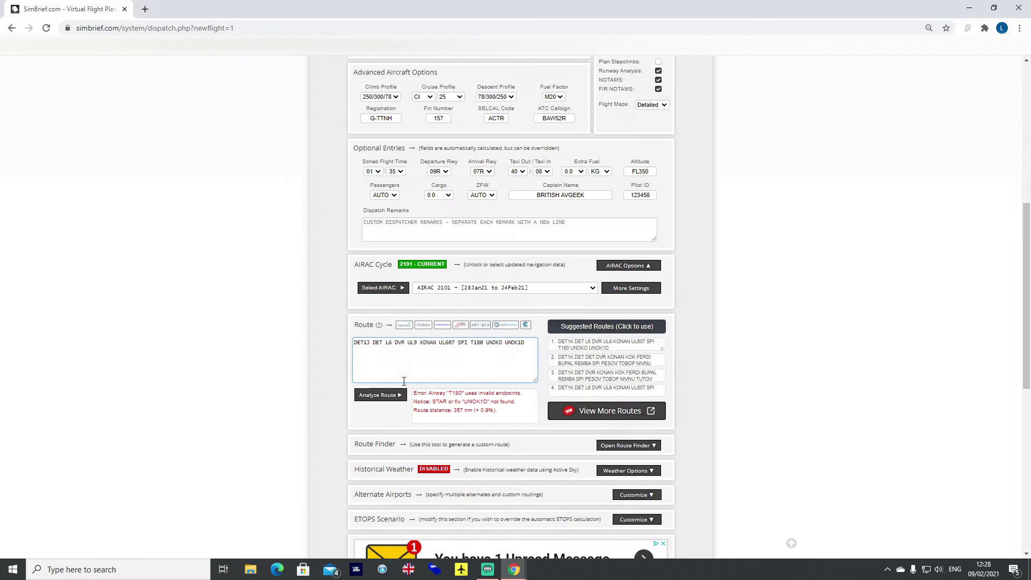
{"action": "left_click", "coordinate": [380, 395]}
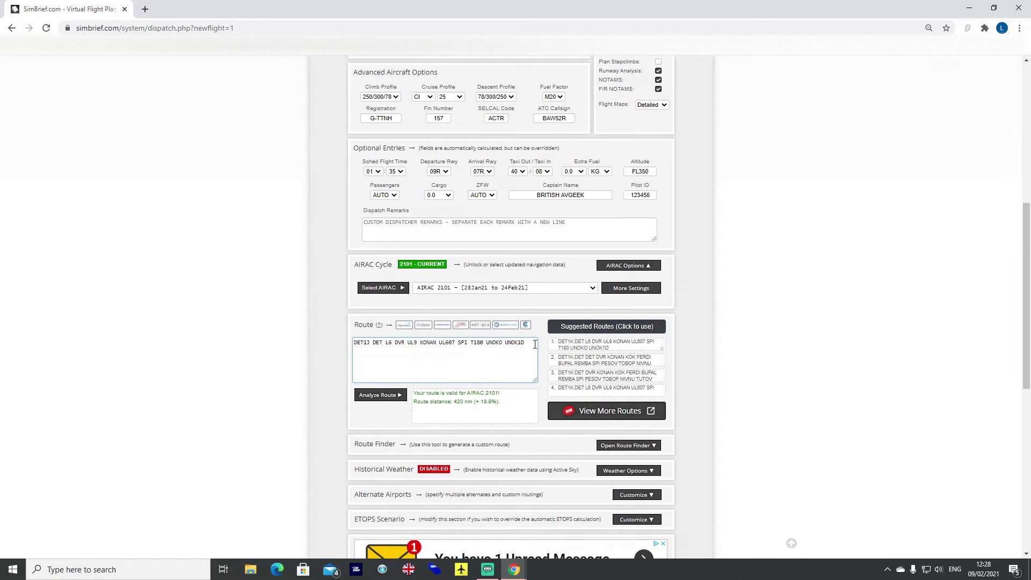
{"action": "left_click_drag", "start_coordinate": [534, 344], "coordinate": [339, 346]}
{"action": "left_click", "coordinate": [462, 360]}
{"action": "left_click", "coordinate": [423, 328]}
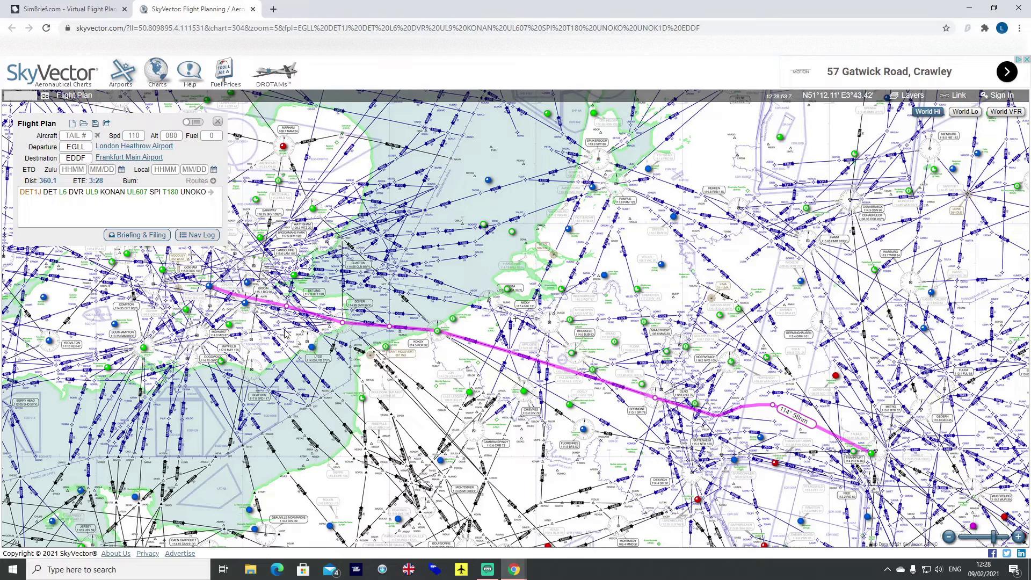
{"action": "scroll", "coordinate": [308, 326], "scroll_direction": "up", "scroll_amount": 3}
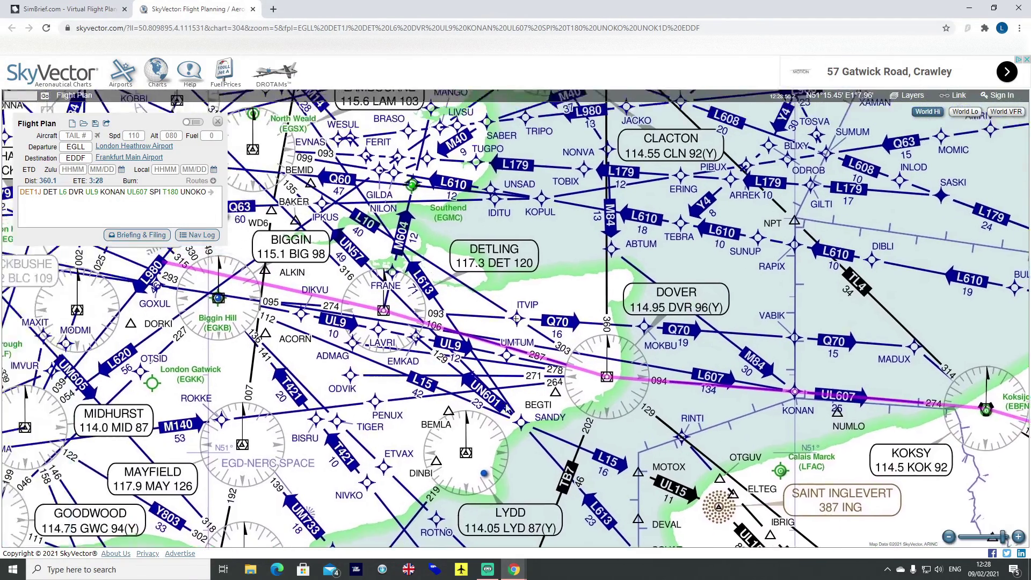
Pan to KONAN and drag the magenta line onto UL607 past Koksijde toward FERDI
{"action": "left_click_drag", "start_coordinate": [657, 384], "coordinate": [428, 322]}
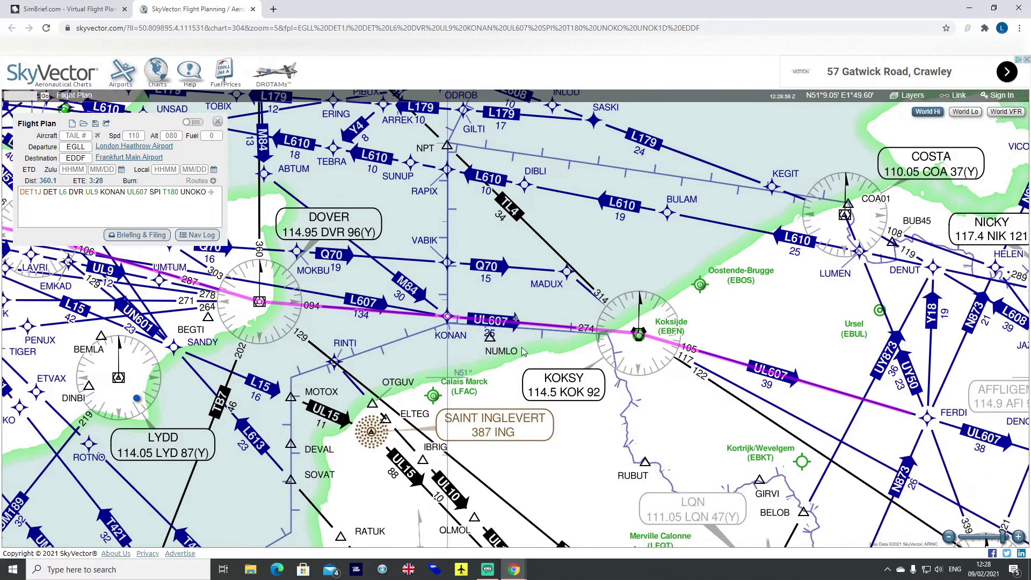
{"action": "mouse_move", "coordinate": [717, 334]}
{"action": "left_mouse_down"}
{"action": "mouse_move", "coordinate": [530, 328]}
{"action": "mouse_move", "coordinate": [501, 461]}
{"action": "mouse_move", "coordinate": [516, 322]}
{"action": "left_mouse_up"}
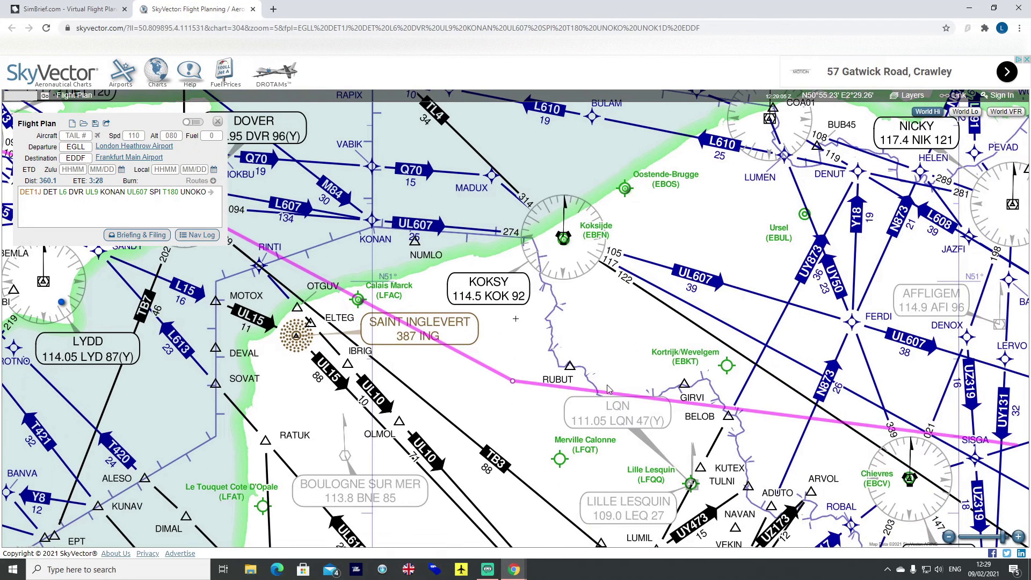
{"action": "left_click_drag", "start_coordinate": [394, 239], "coordinate": [471, 420]}
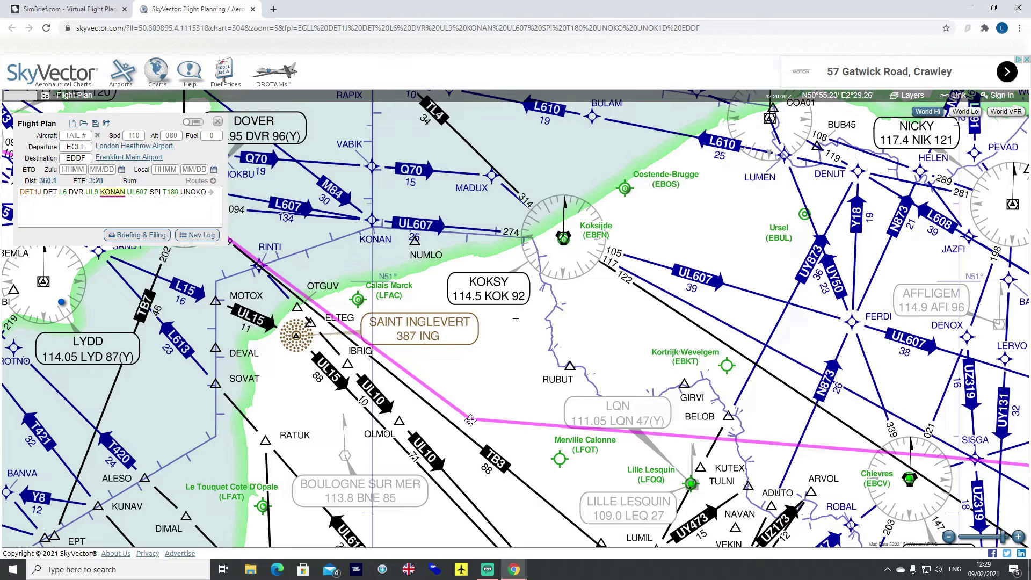
{"action": "left_click_drag", "start_coordinate": [471, 420], "coordinate": [375, 224]}
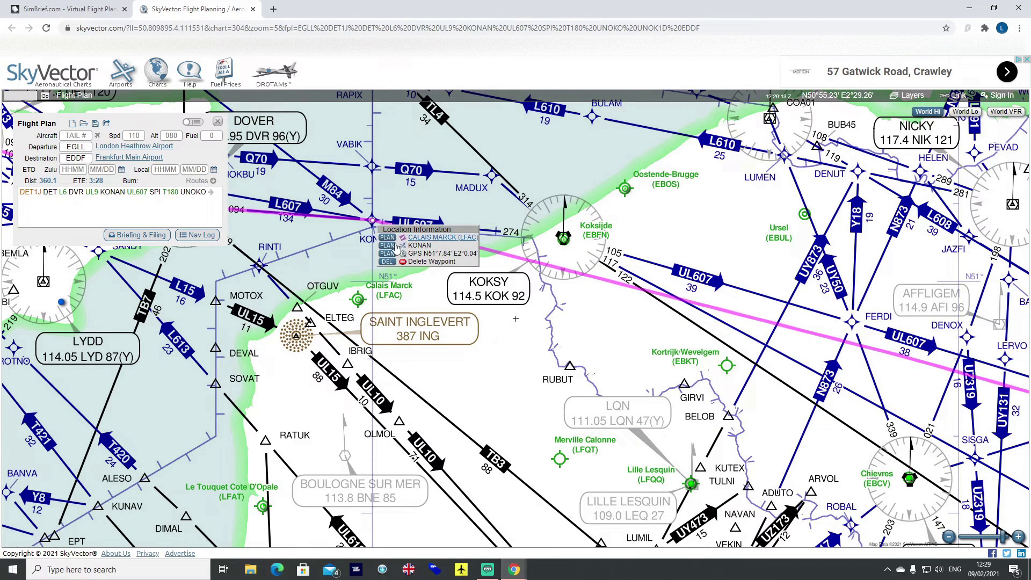
{"action": "left_click", "coordinate": [392, 251]}
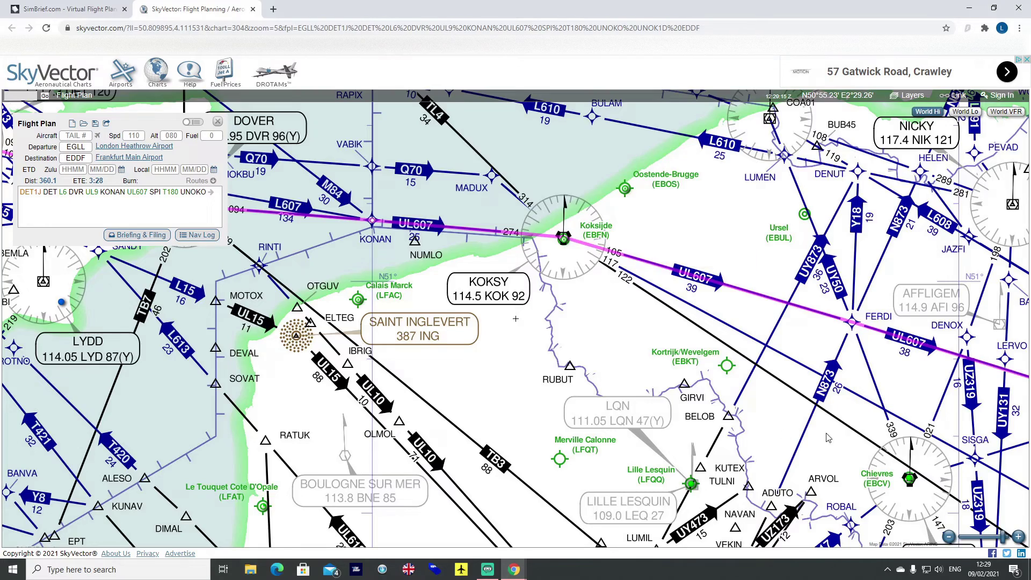
Drag the route onto TUTOV and NIVNU, giving SPI T180 NIVNU T847 TUTOV at 356.2
{"action": "left_click_drag", "start_coordinate": [883, 407], "coordinate": [456, 279]}
{"action": "scroll", "coordinate": [699, 383], "scroll_direction": "down", "scroll_amount": 5}
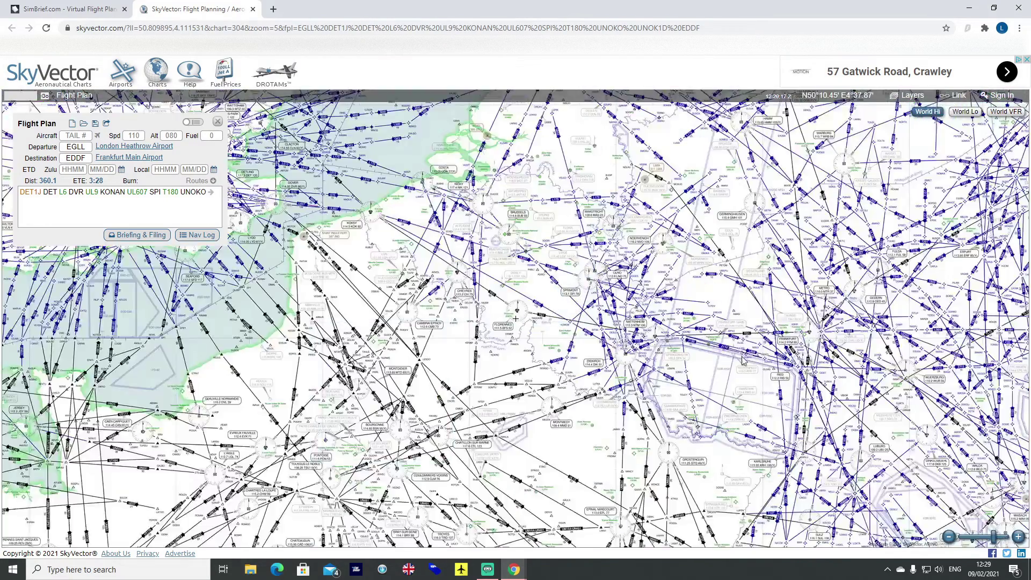
{"action": "left_click_drag", "start_coordinate": [569, 334], "coordinate": [515, 320]}
{"action": "scroll", "coordinate": [517, 322], "scroll_direction": "up", "scroll_amount": 5}
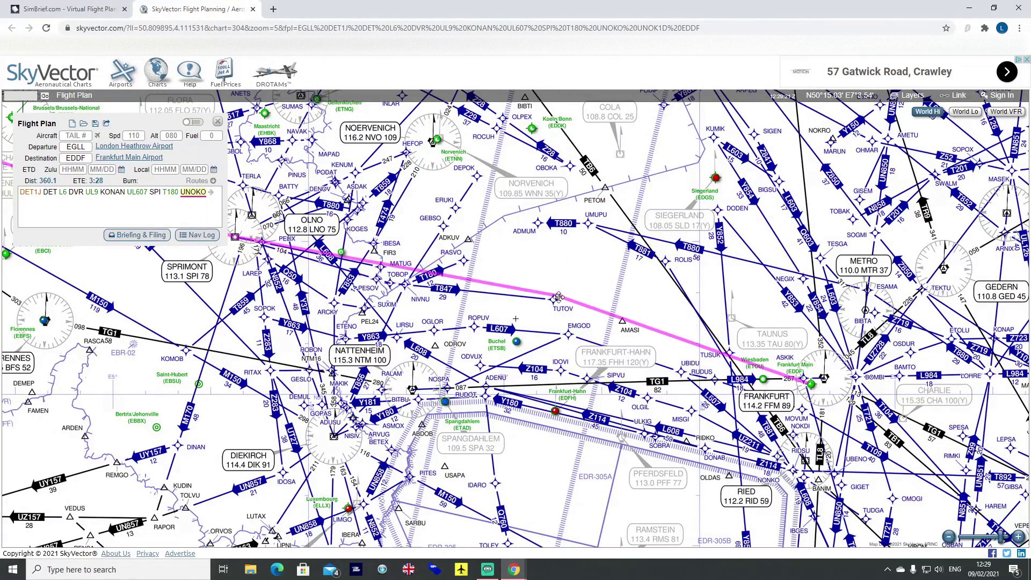
{"action": "left_click_drag", "start_coordinate": [548, 256], "coordinate": [554, 302]}
{"action": "left_click", "coordinate": [596, 334]}
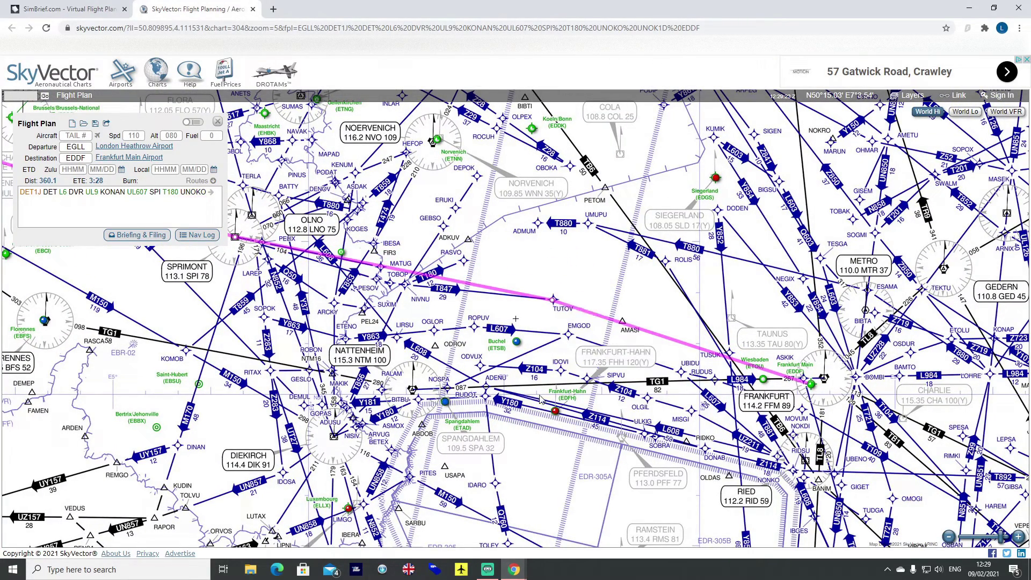
{"action": "left_click_drag", "start_coordinate": [410, 271], "coordinate": [405, 284]}
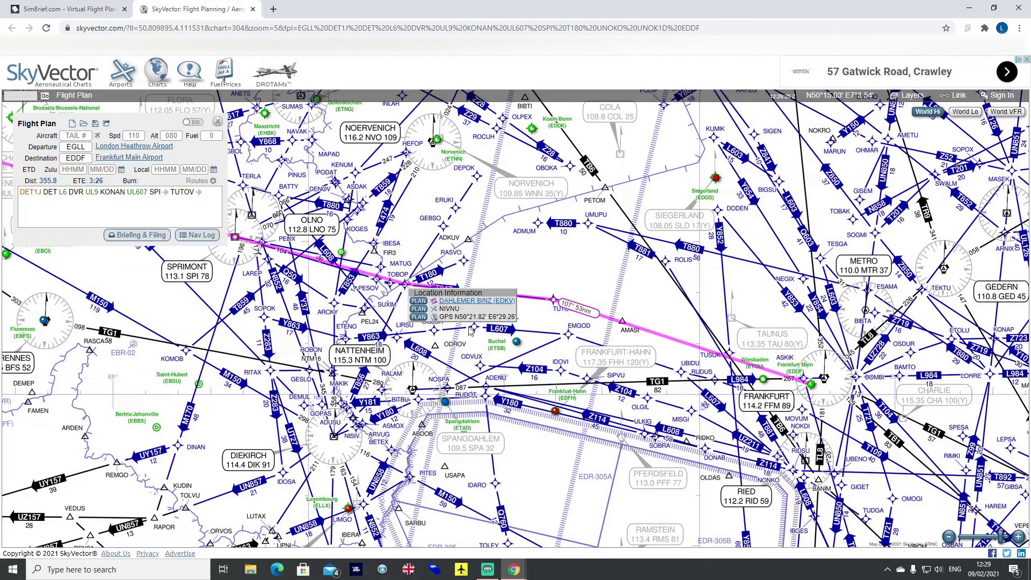
{"action": "left_click", "coordinate": [451, 310]}
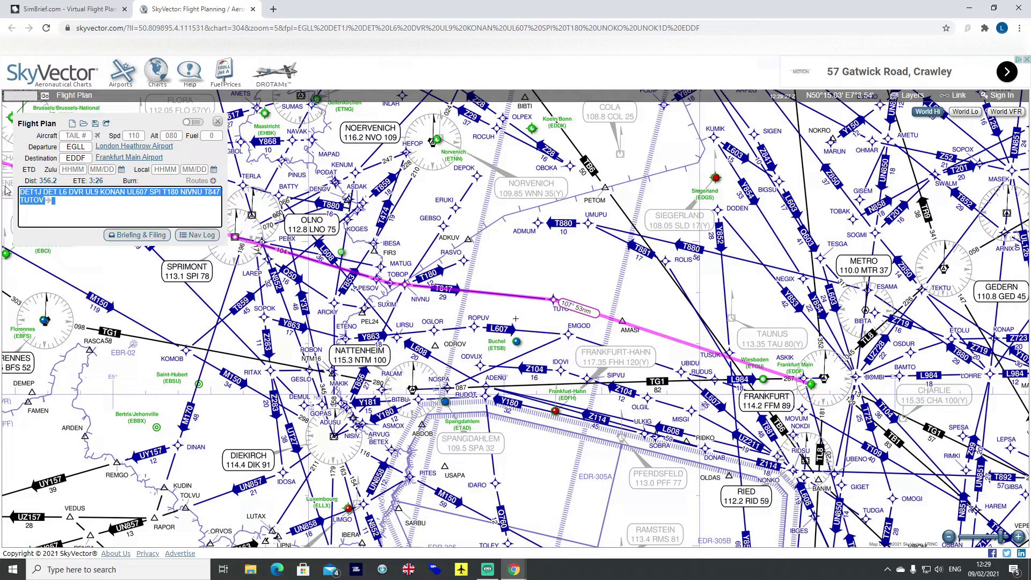
{"action": "left_click_drag", "start_coordinate": [585, 249], "coordinate": [652, 269]}
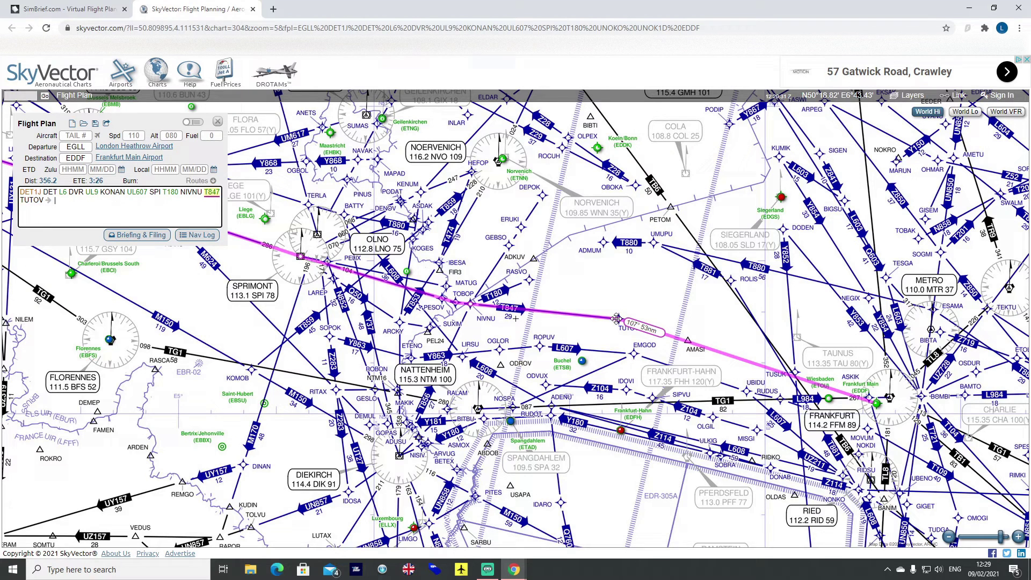
Close SkyVector and check the SimBrief route string, still ending UNOKO UNOK1D
{"action": "left_click", "coordinate": [251, 9]}
{"action": "scroll", "coordinate": [329, 278], "scroll_direction": "down", "scroll_amount": 1}
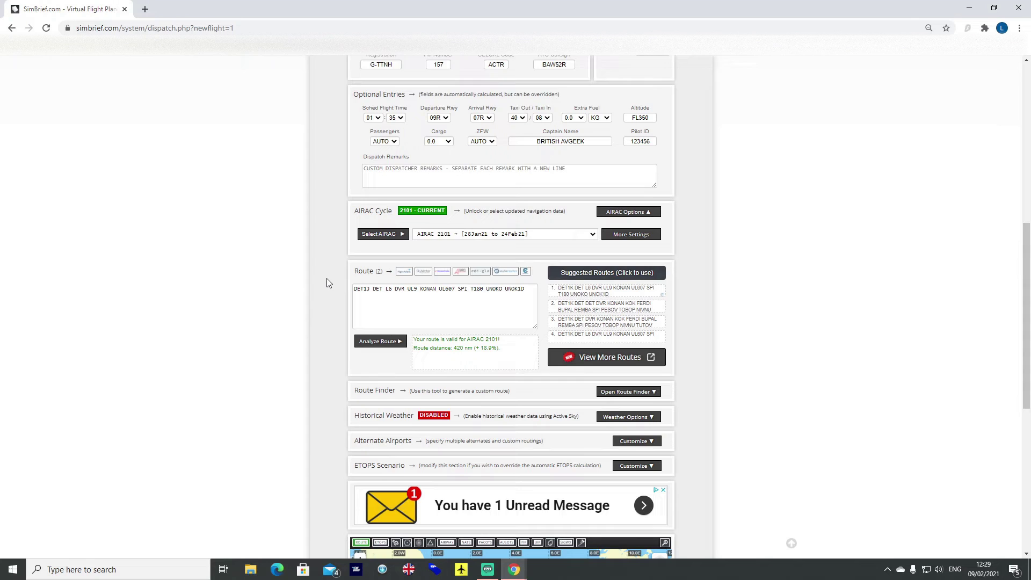
{"action": "scroll", "coordinate": [327, 282], "scroll_direction": "down", "scroll_amount": 1}
{"action": "left_click", "coordinate": [514, 244]}
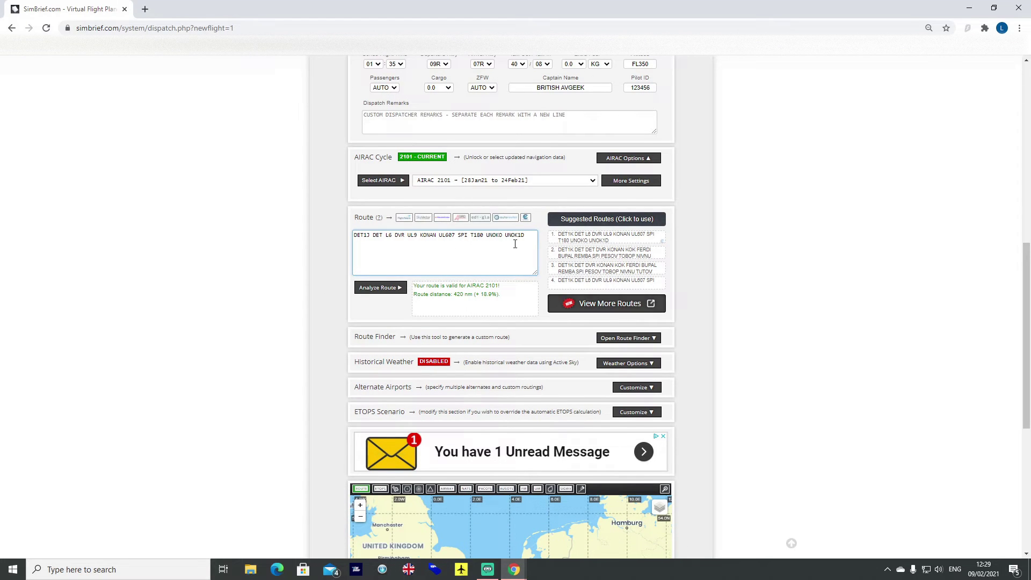
{"action": "left_click", "coordinate": [407, 322]}
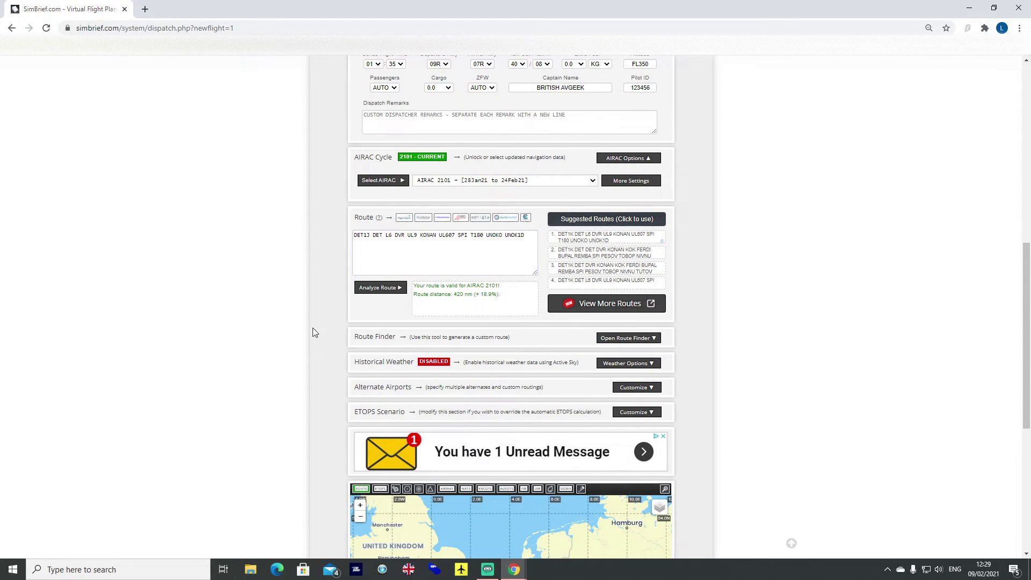
{"action": "scroll", "coordinate": [313, 327], "scroll_direction": "down", "scroll_amount": 1}
{"action": "scroll", "coordinate": [346, 318], "scroll_direction": "down", "scroll_amount": 2}
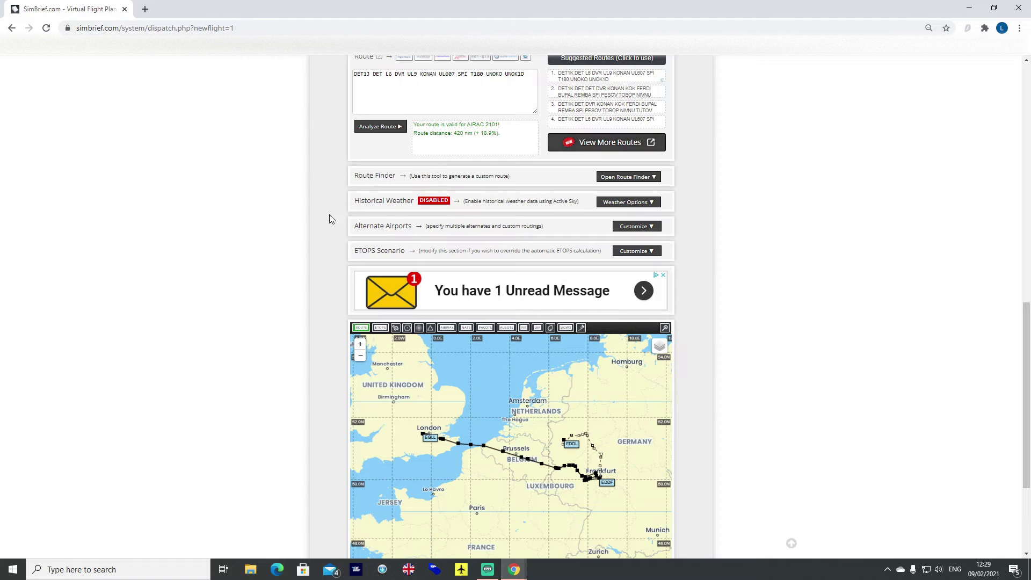
Leave the ETOPS target scenario on '- Auto -' and collapse the ETOPS Scenario options
{"action": "left_click", "coordinate": [636, 251]}
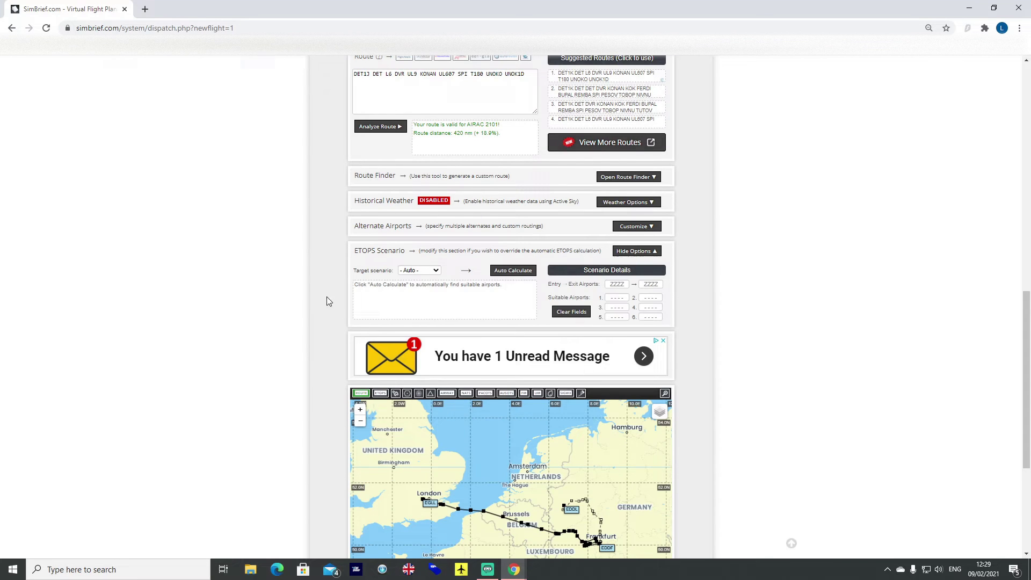
{"action": "left_click", "coordinate": [419, 270]}
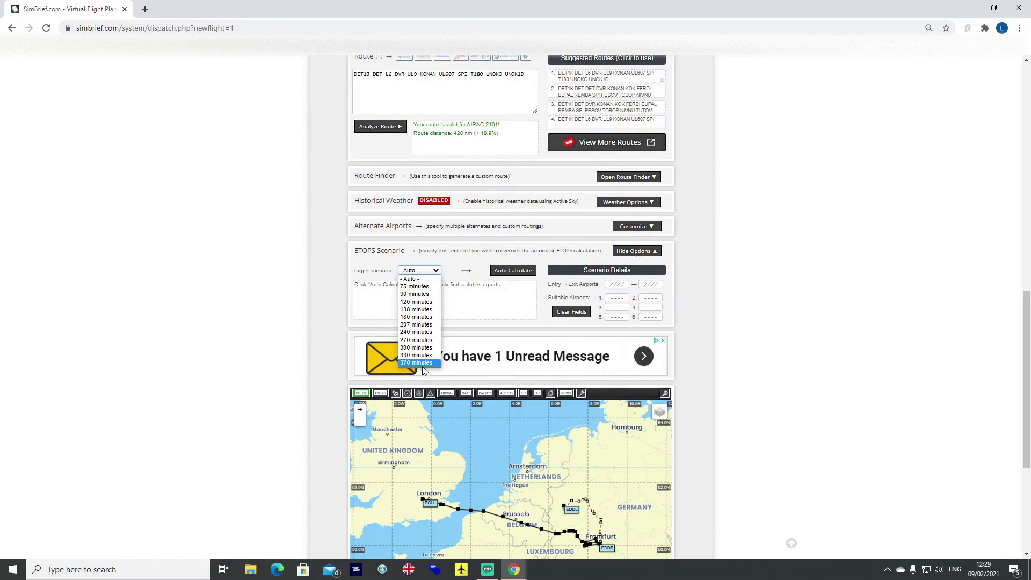
{"action": "left_click", "coordinate": [325, 262]}
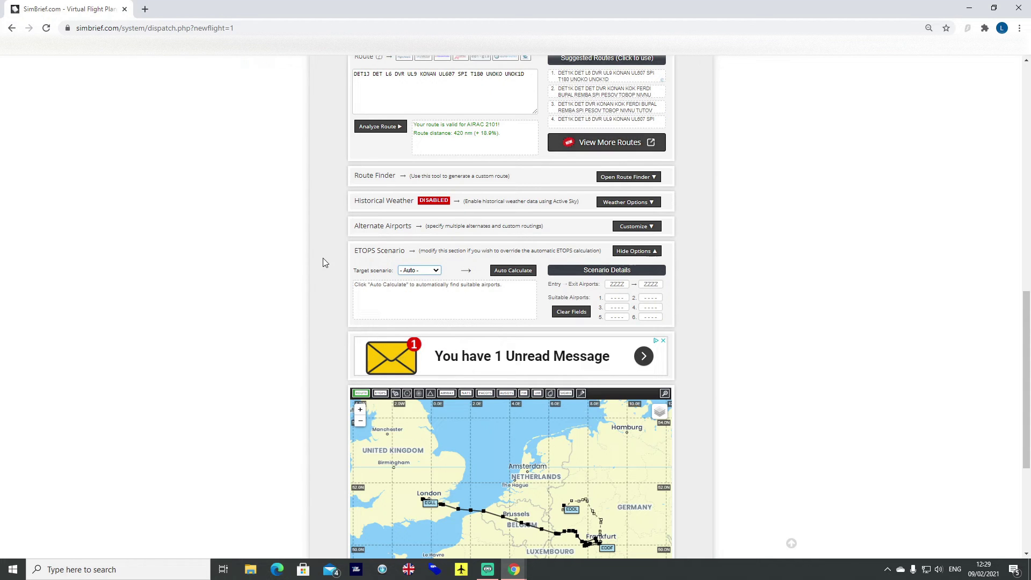
{"action": "left_click", "coordinate": [637, 251]}
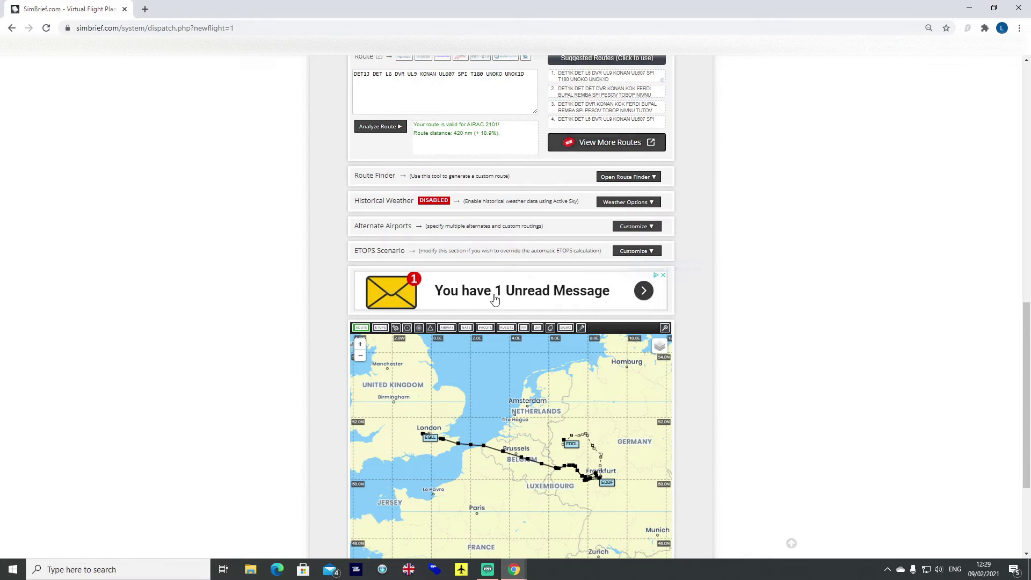
{"action": "scroll", "coordinate": [312, 311], "scroll_direction": "down", "scroll_amount": 3}
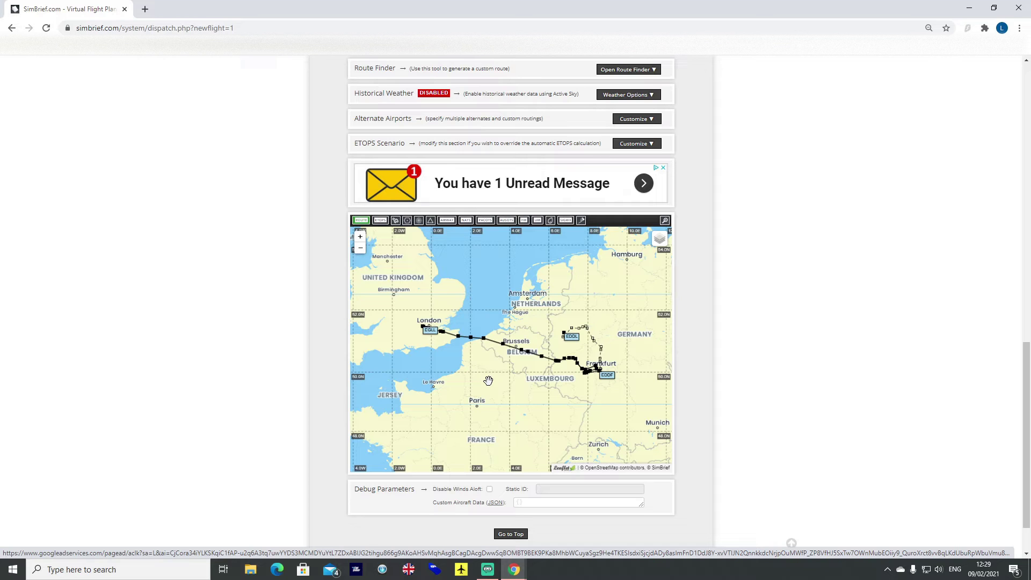
{"action": "scroll", "coordinate": [464, 348], "scroll_direction": "up", "scroll_amount": 2}
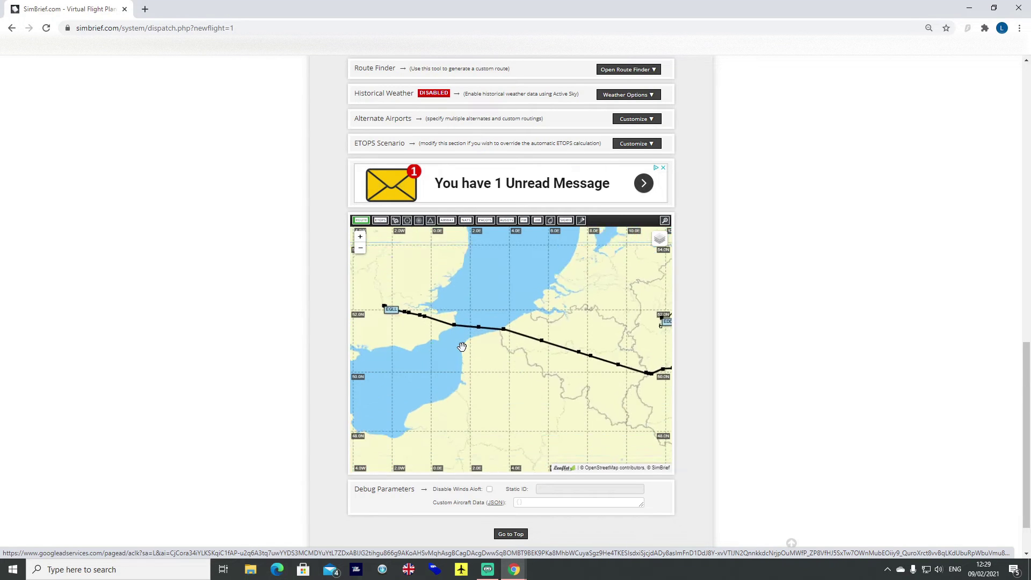
{"action": "scroll", "coordinate": [446, 339], "scroll_direction": "up", "scroll_amount": 3}
{"action": "mouse_move", "coordinate": [483, 379]}
{"action": "left_mouse_down"}
{"action": "mouse_move", "coordinate": [598, 431]}
{"action": "mouse_move", "coordinate": [426, 361]}
{"action": "left_mouse_up"}
{"action": "left_click_drag", "start_coordinate": [559, 377], "coordinate": [468, 352]}
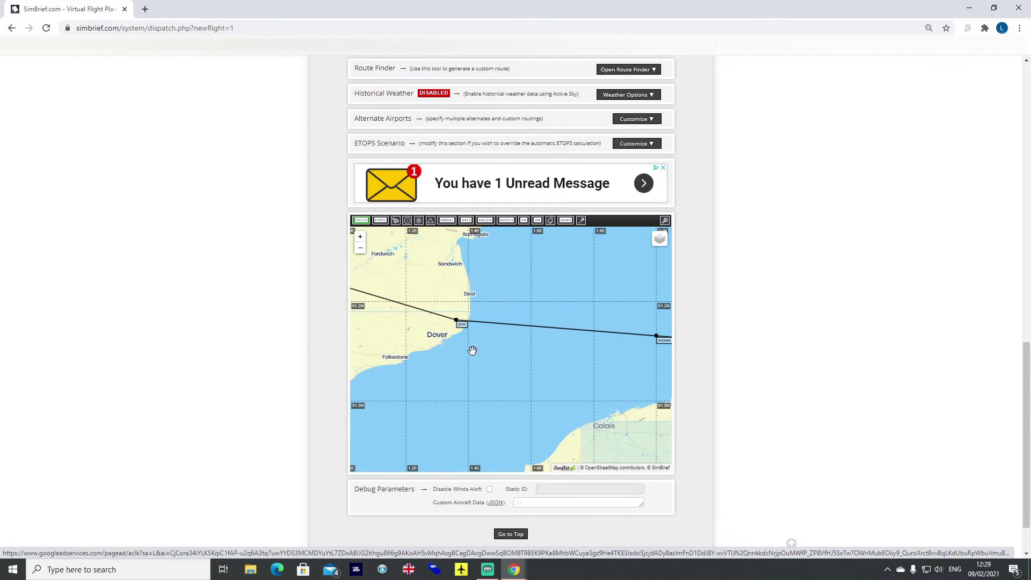
{"action": "mouse_move", "coordinate": [652, 338]}
{"action": "left_mouse_down"}
{"action": "mouse_move", "coordinate": [451, 315]}
{"action": "mouse_move", "coordinate": [451, 339]}
{"action": "left_mouse_up"}
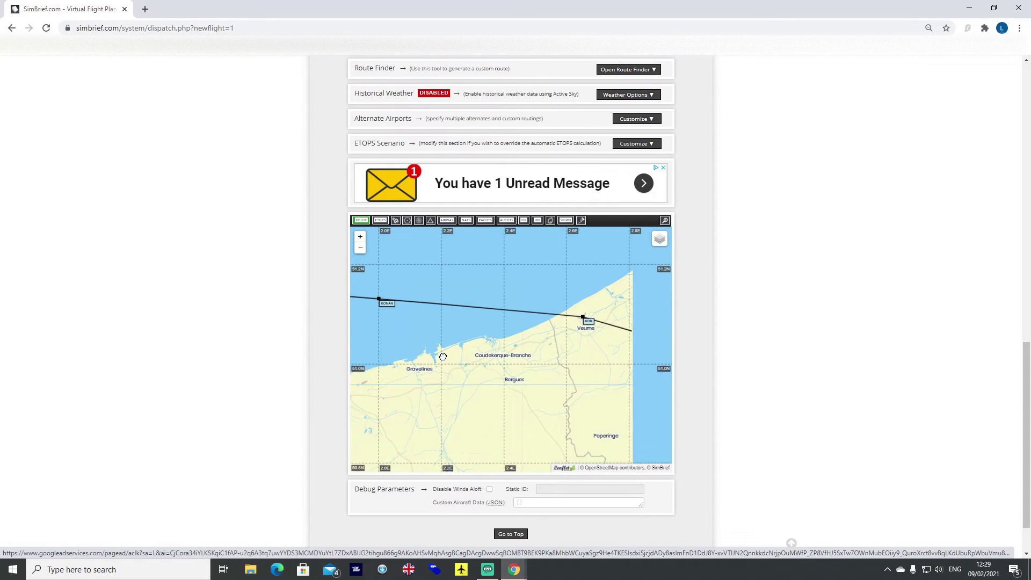
{"action": "mouse_move", "coordinate": [580, 354]}
{"action": "left_mouse_down"}
{"action": "mouse_move", "coordinate": [520, 353]}
{"action": "mouse_move", "coordinate": [427, 326]}
{"action": "left_mouse_up"}
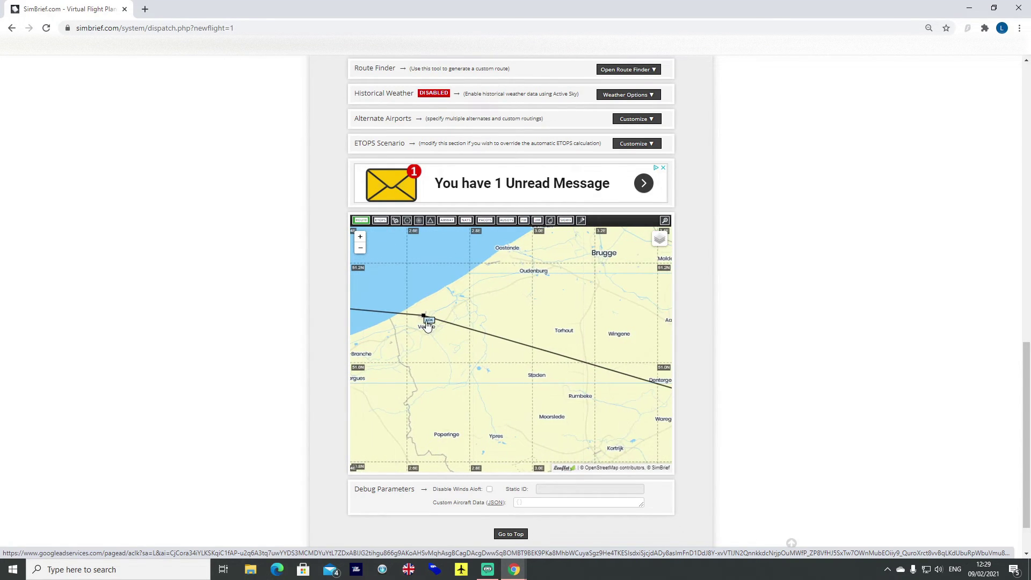
{"action": "scroll", "coordinate": [531, 381], "scroll_direction": "down", "scroll_amount": 1}
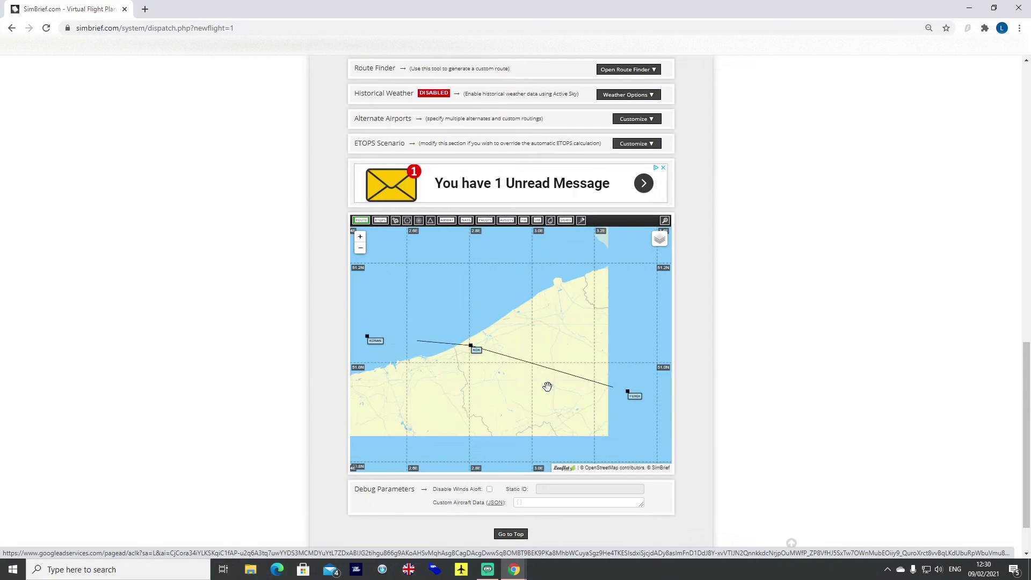
{"action": "left_click_drag", "start_coordinate": [532, 380], "coordinate": [459, 359]}
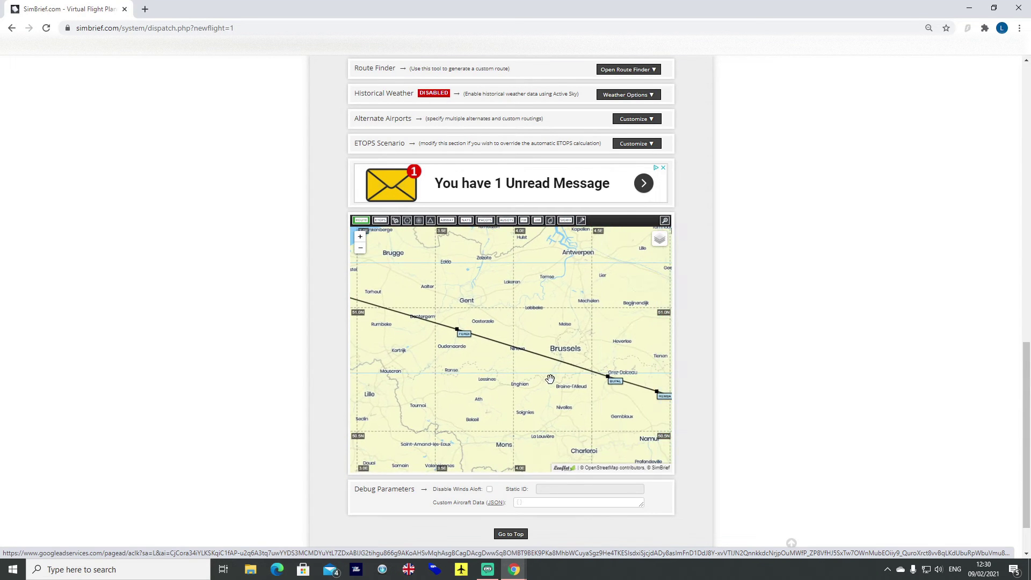
{"action": "left_click_drag", "start_coordinate": [548, 376], "coordinate": [484, 356]}
{"action": "scroll", "coordinate": [544, 379], "scroll_direction": "down", "scroll_amount": 3}
{"action": "scroll", "coordinate": [548, 371], "scroll_direction": "up", "scroll_amount": 3}
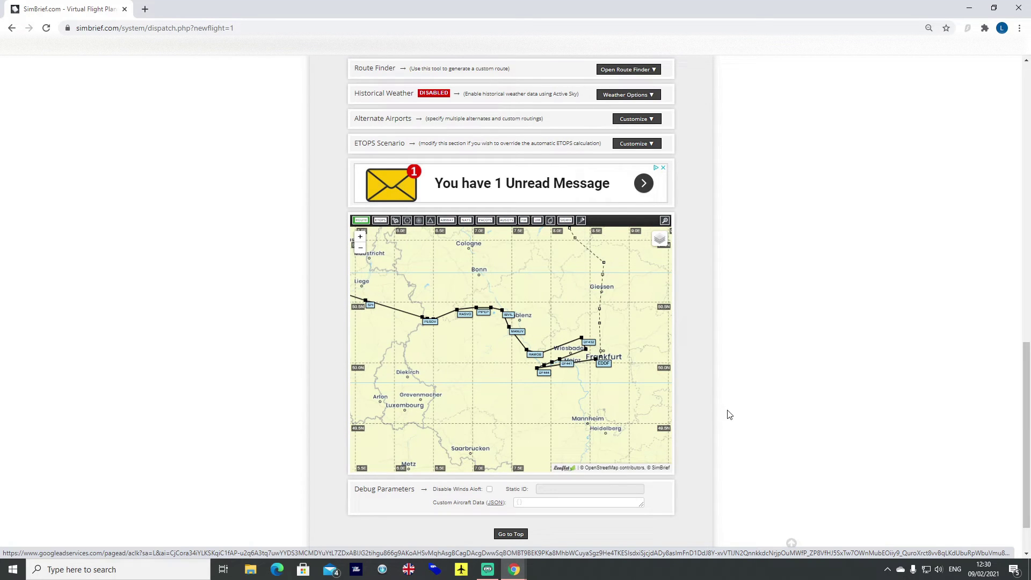
{"action": "scroll", "coordinate": [733, 419], "scroll_direction": "down", "scroll_amount": 2}
{"action": "scroll", "coordinate": [733, 420], "scroll_direction": "up", "scroll_amount": 5}
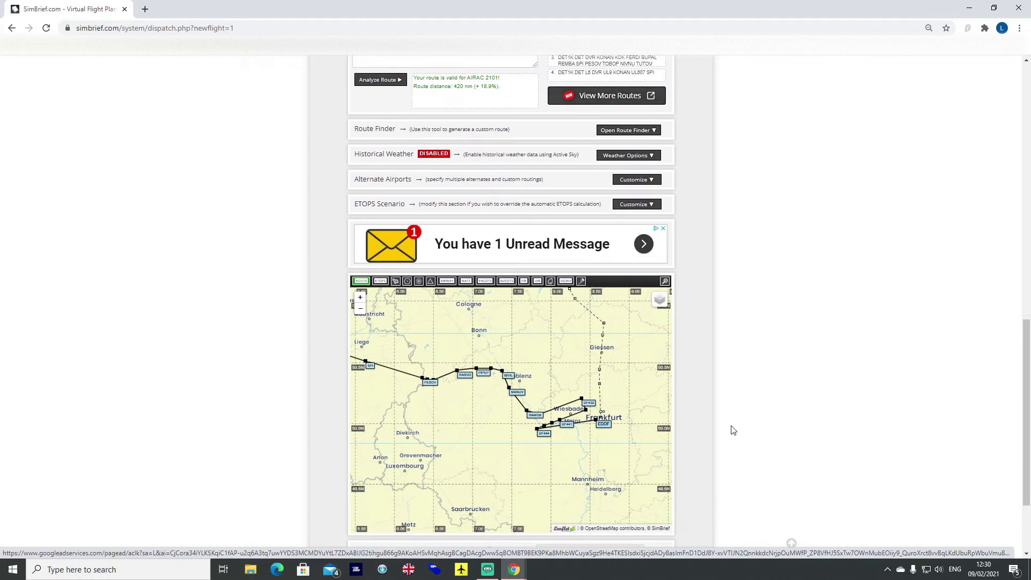
{"action": "scroll", "coordinate": [734, 427], "scroll_direction": "up", "scroll_amount": 8}
{"action": "scroll", "coordinate": [733, 431], "scroll_direction": "up", "scroll_amount": 2}
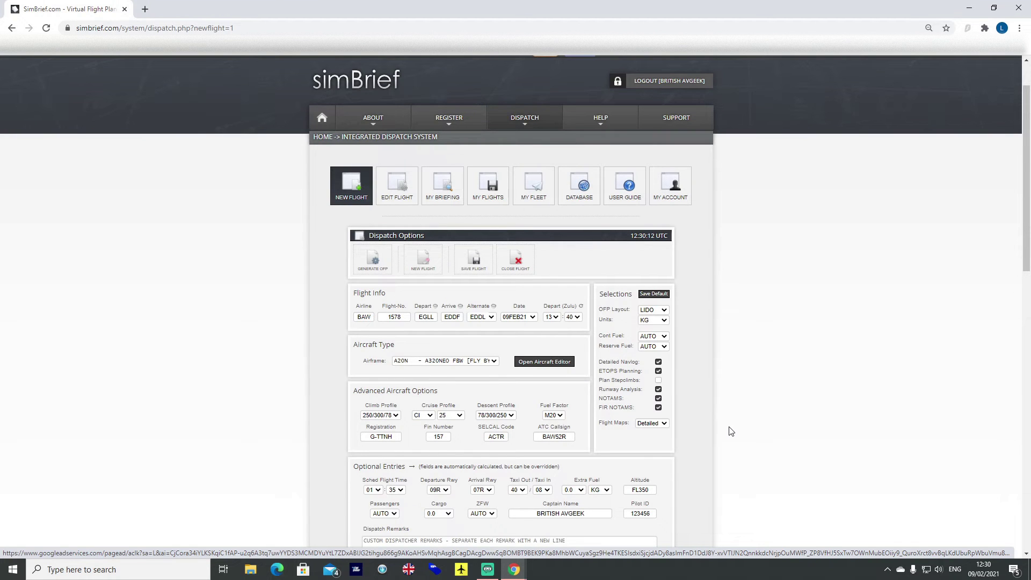
Generate the OFP and confirm with Yes in the Confirm dialog
{"action": "left_click", "coordinate": [373, 260]}
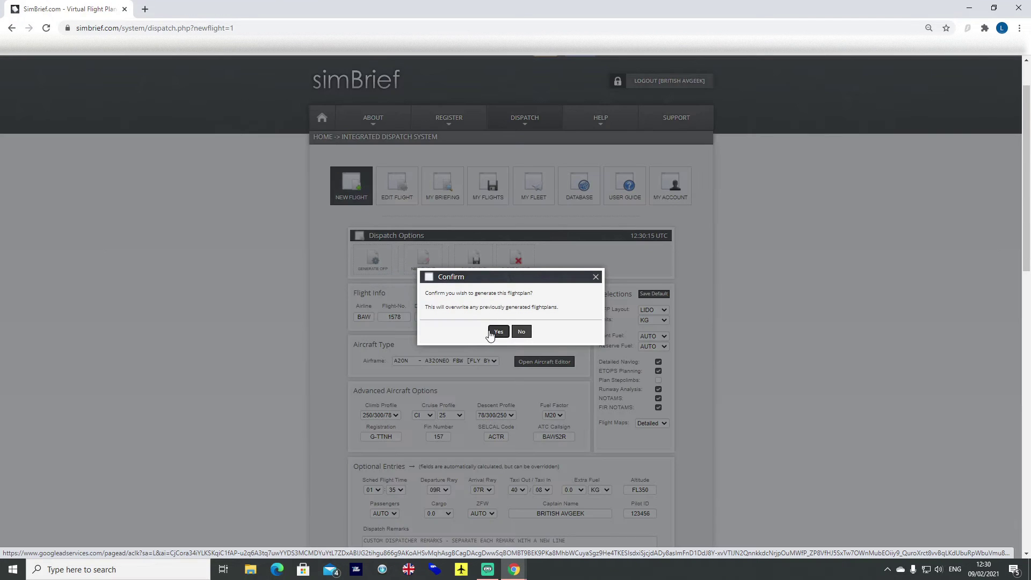
{"action": "left_click", "coordinate": [497, 333]}
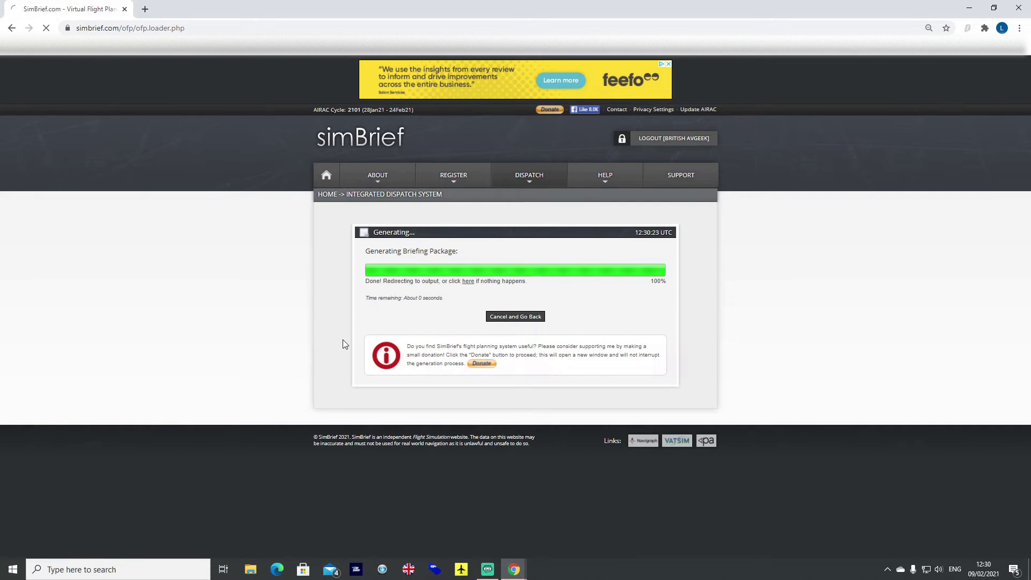
{"action": "scroll", "coordinate": [332, 348], "scroll_direction": "down", "scroll_amount": 1}
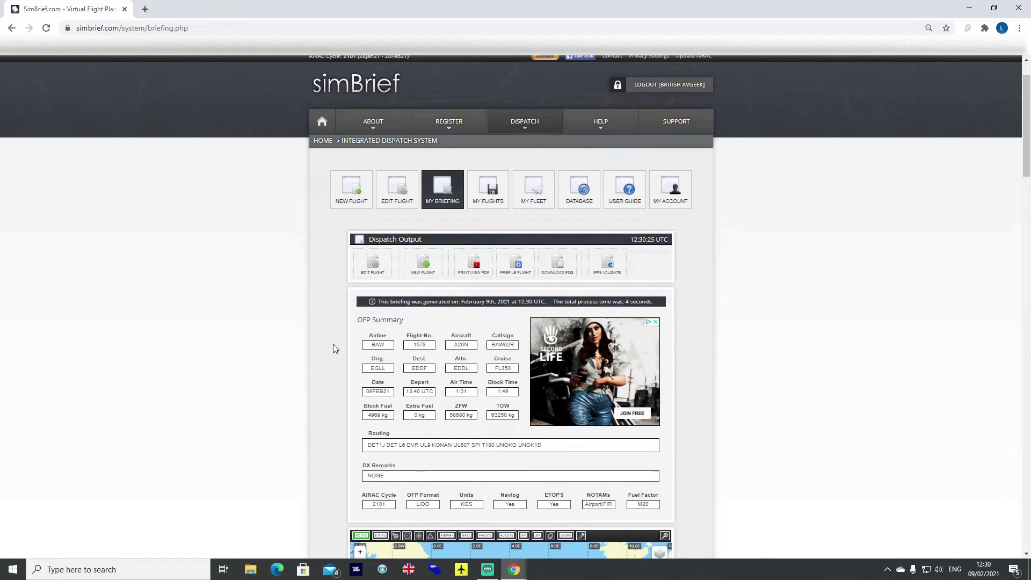
{"action": "scroll", "coordinate": [328, 357], "scroll_direction": "down", "scroll_amount": 1}
{"action": "scroll", "coordinate": [327, 357], "scroll_direction": "down", "scroll_amount": 1}
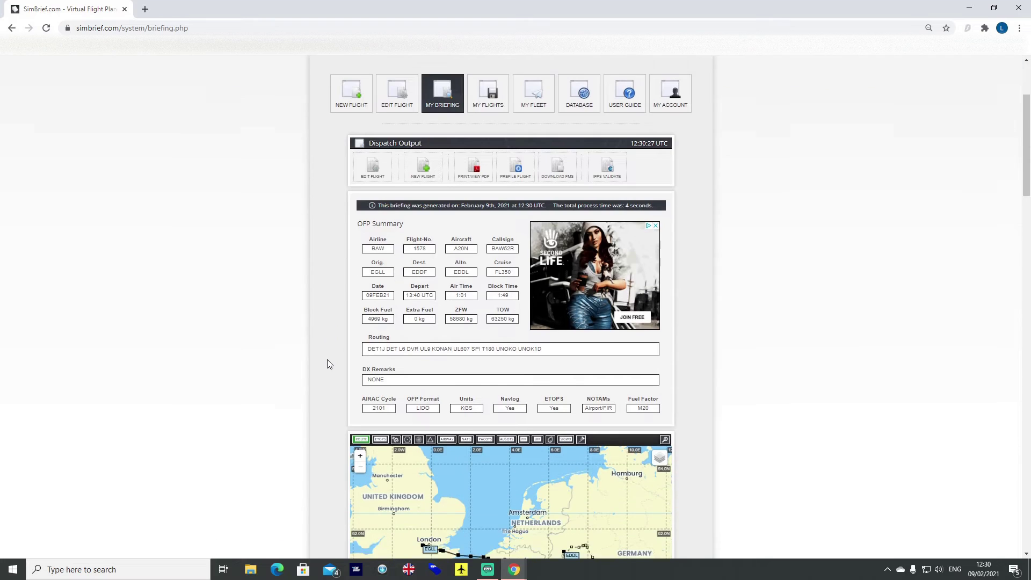
{"action": "scroll", "coordinate": [327, 360], "scroll_direction": "down", "scroll_amount": 1}
{"action": "scroll", "coordinate": [327, 364], "scroll_direction": "down", "scroll_amount": 1}
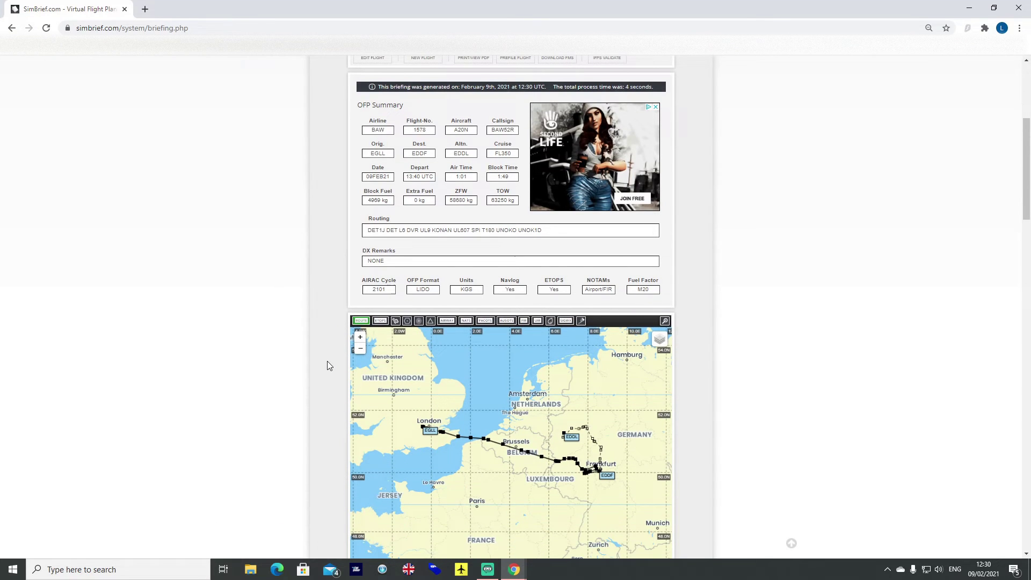
{"action": "left_click_drag", "start_coordinate": [548, 231], "coordinate": [354, 238]}
{"action": "left_click", "coordinate": [333, 234]}
{"action": "scroll", "coordinate": [345, 258], "scroll_direction": "up", "scroll_amount": 2}
{"action": "left_click_drag", "start_coordinate": [467, 285], "coordinate": [451, 277]}
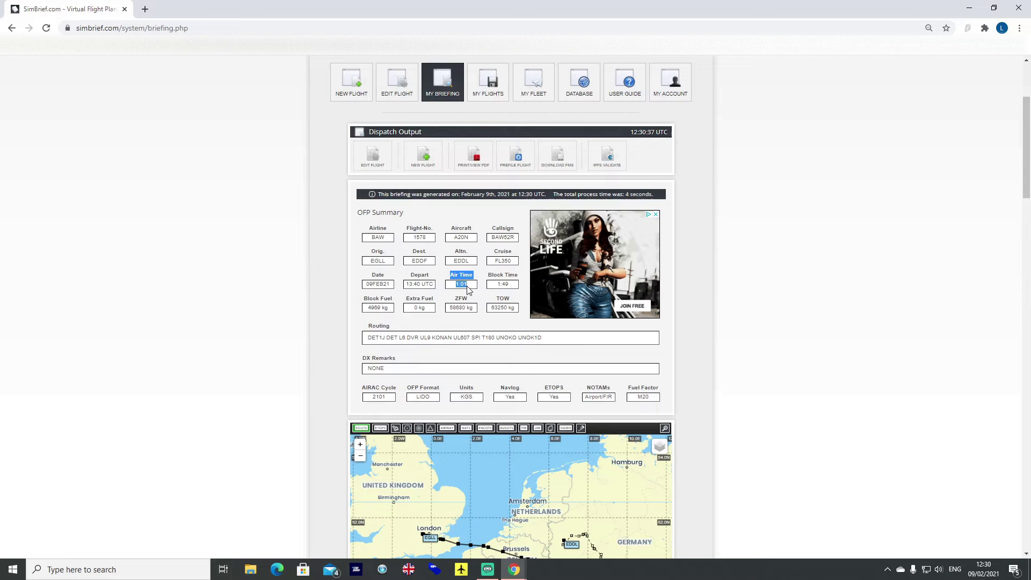
{"action": "left_click", "coordinate": [519, 289]}
{"action": "left_click_drag", "start_coordinate": [514, 288], "coordinate": [488, 283]}
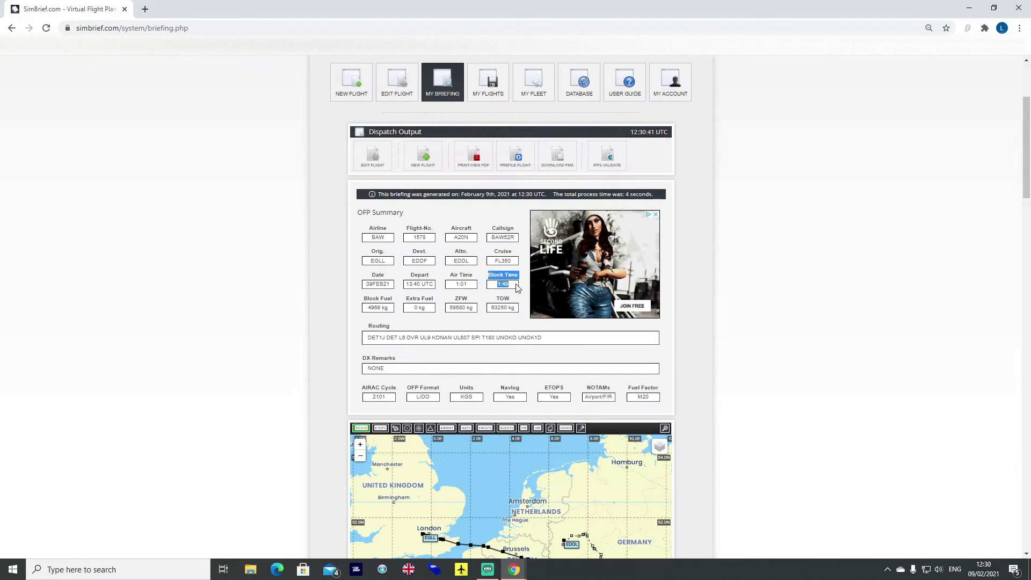
{"action": "left_click", "coordinate": [513, 289]}
{"action": "left_click_drag", "start_coordinate": [432, 283], "coordinate": [407, 284]}
{"action": "left_click", "coordinate": [434, 288]}
{"action": "left_click", "coordinate": [419, 283]}
{"action": "left_click_drag", "start_coordinate": [514, 263], "coordinate": [492, 255]}
{"action": "left_click", "coordinate": [466, 316]}
{"action": "left_click_drag", "start_coordinate": [369, 308], "coordinate": [515, 309]}
{"action": "left_click", "coordinate": [509, 308]}
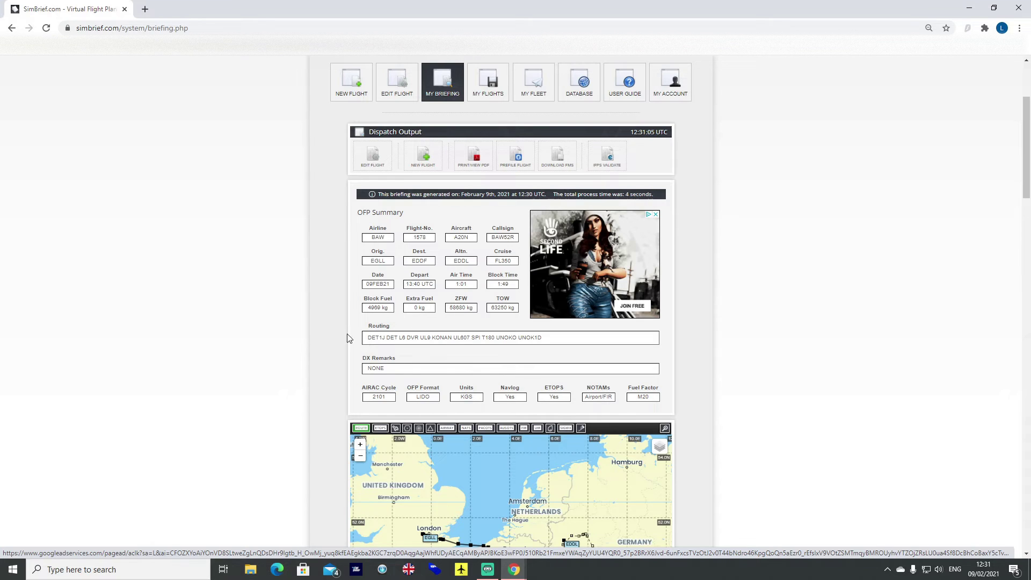
{"action": "scroll", "coordinate": [333, 336], "scroll_direction": "down", "scroll_amount": 2}
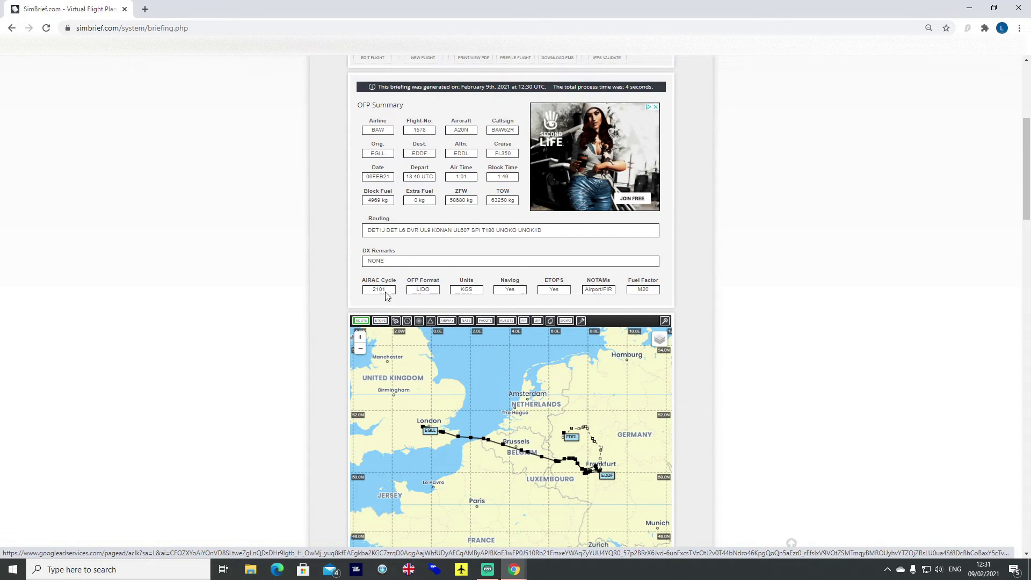
{"action": "left_click_drag", "start_coordinate": [382, 290], "coordinate": [365, 280]}
{"action": "left_click", "coordinate": [387, 296]}
{"action": "double_click", "coordinate": [379, 289]}
{"action": "key", "text": "ctrl+plus"}
{"action": "key", "text": "ctrl+plus"}
{"action": "key", "text": "ctrl+plus"}
{"action": "scroll", "coordinate": [402, 371], "scroll_direction": "down", "scroll_amount": 1}
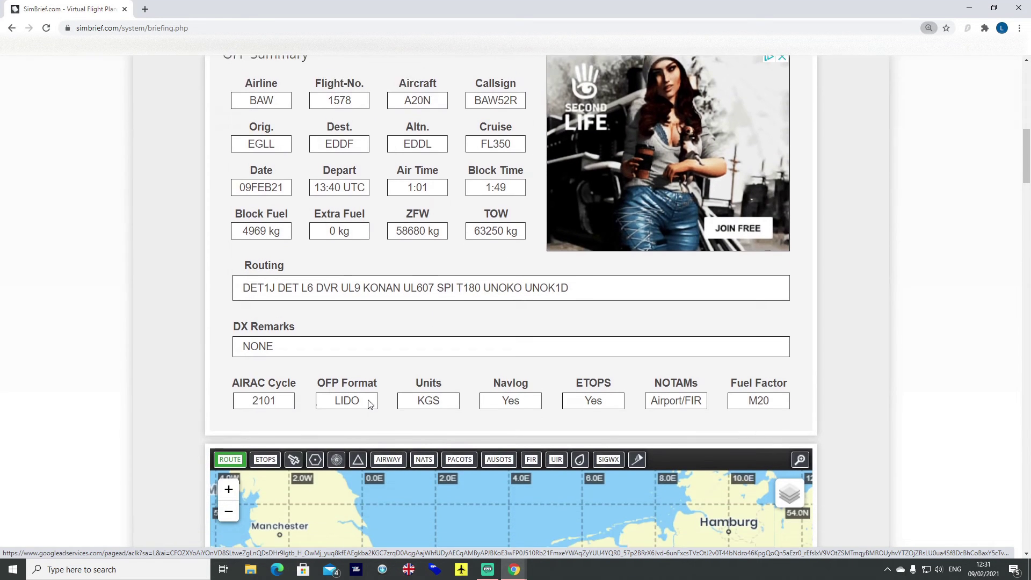
{"action": "double_click", "coordinate": [264, 390]}
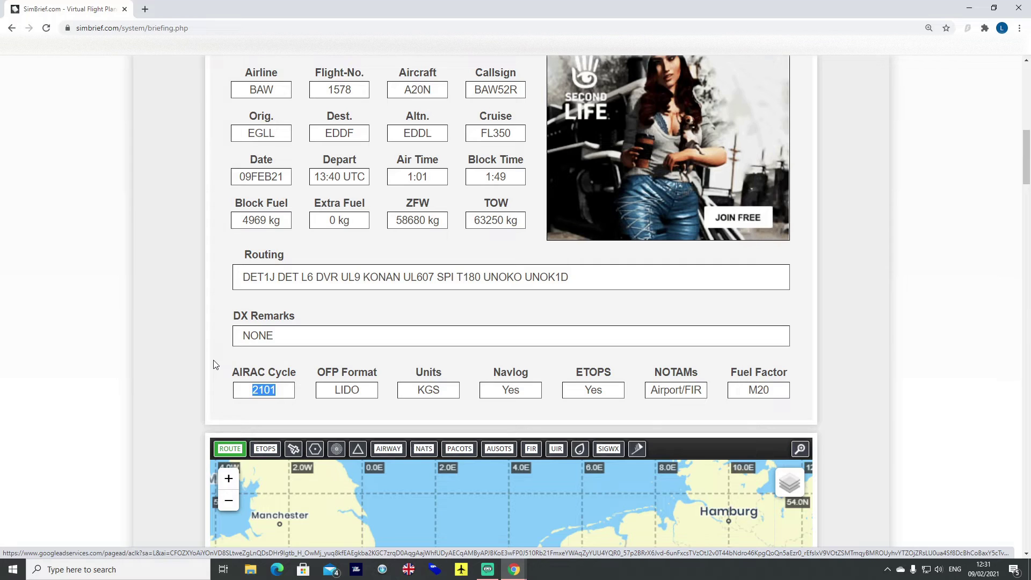
{"action": "double_click", "coordinate": [428, 390]}
{"action": "left_click", "coordinate": [449, 393]}
{"action": "scroll", "coordinate": [859, 392], "scroll_direction": "down", "scroll_amount": 2}
{"action": "scroll", "coordinate": [881, 405], "scroll_direction": "down", "scroll_amount": 3}
{"action": "scroll", "coordinate": [881, 405], "scroll_direction": "down", "scroll_amount": 1}
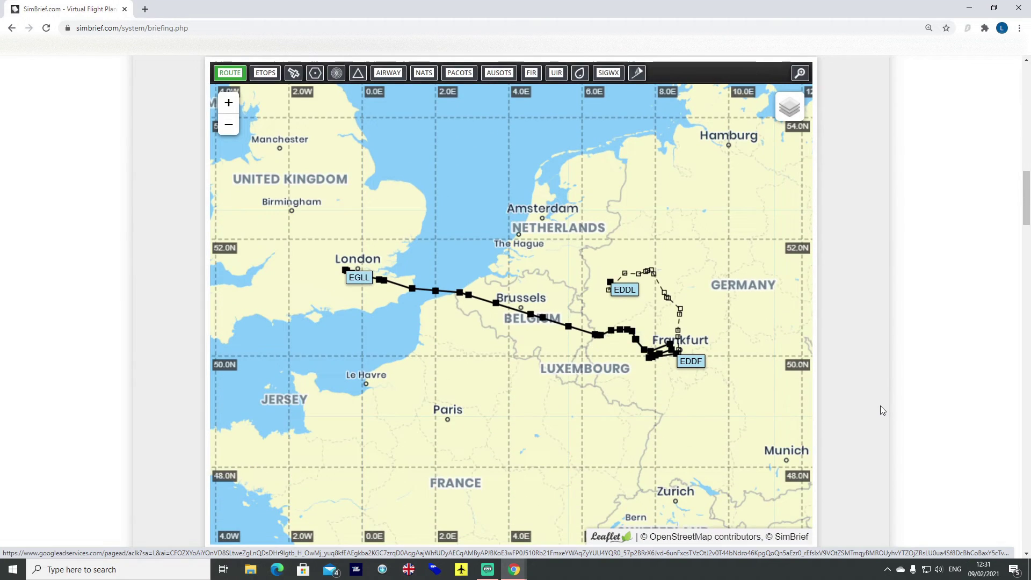
{"action": "scroll", "coordinate": [626, 308], "scroll_direction": "up", "scroll_amount": 4}
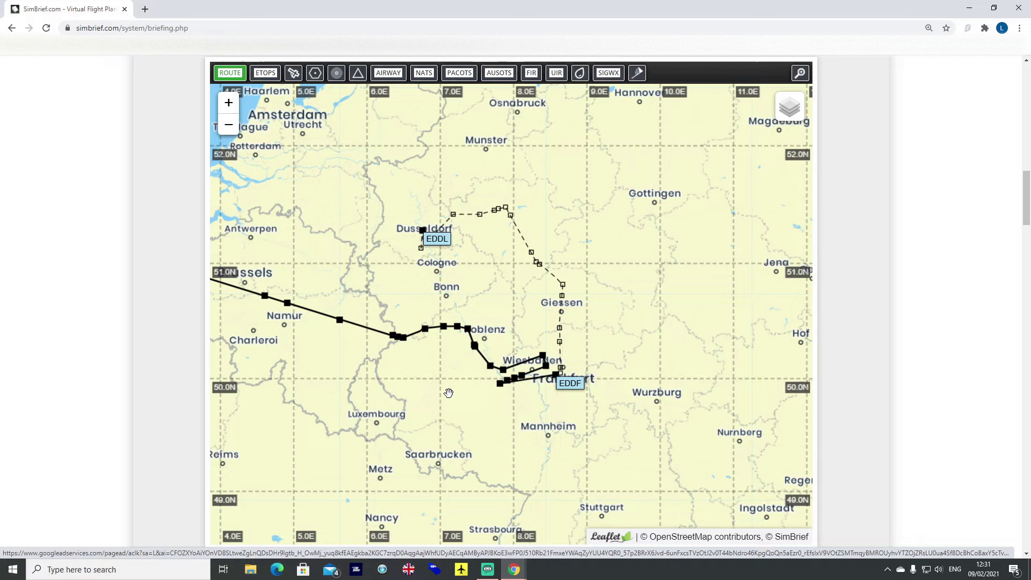
{"action": "mouse_move", "coordinate": [500, 466]}
{"action": "left_mouse_down"}
{"action": "mouse_move", "coordinate": [487, 366]}
{"action": "mouse_move", "coordinate": [528, 448]}
{"action": "left_mouse_up"}
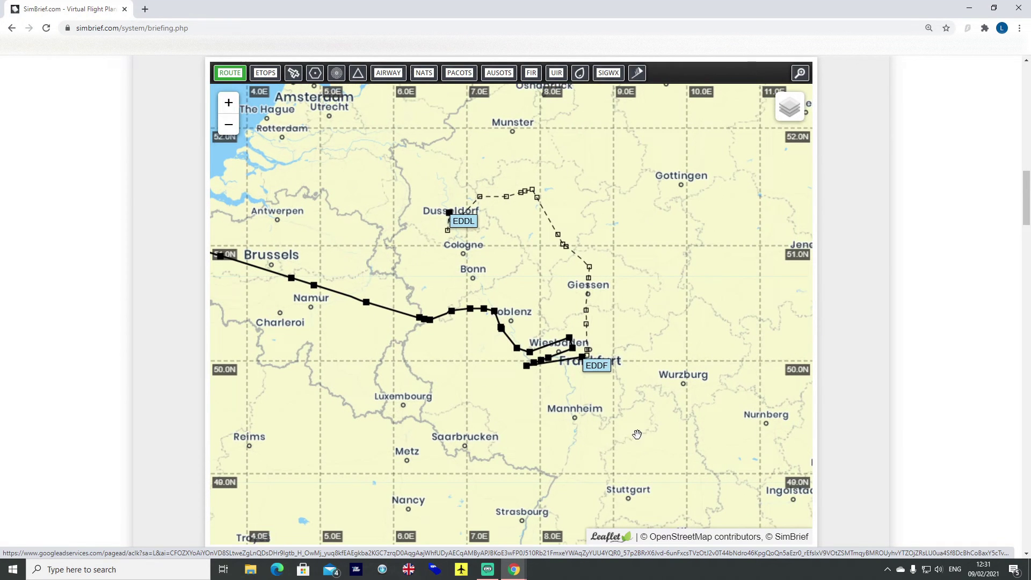
{"action": "scroll", "coordinate": [160, 375], "scroll_direction": "down", "scroll_amount": 4}
{"action": "scroll", "coordinate": [160, 378], "scroll_direction": "down", "scroll_amount": 4}
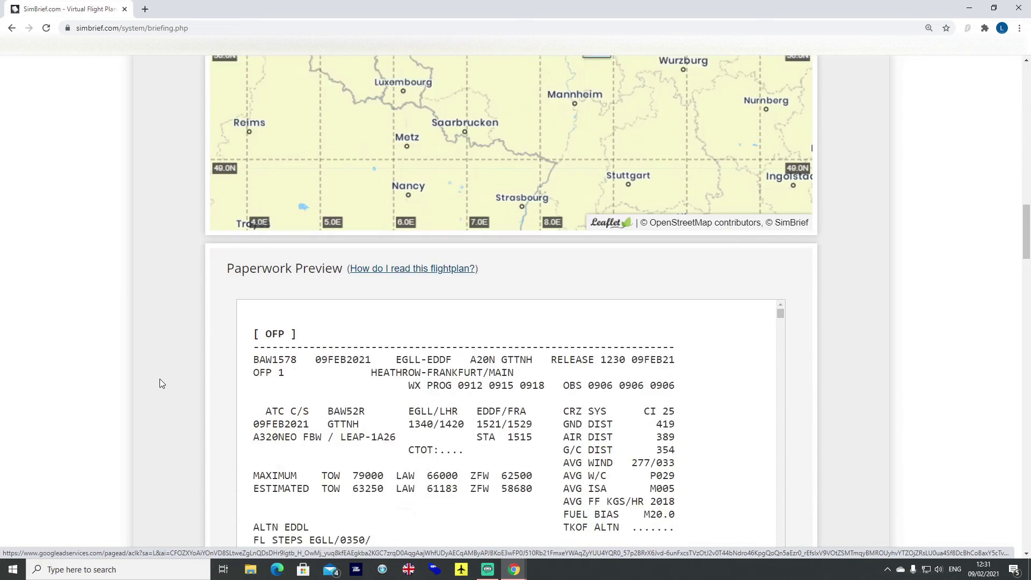
{"action": "scroll", "coordinate": [161, 378], "scroll_direction": "down", "scroll_amount": 3}
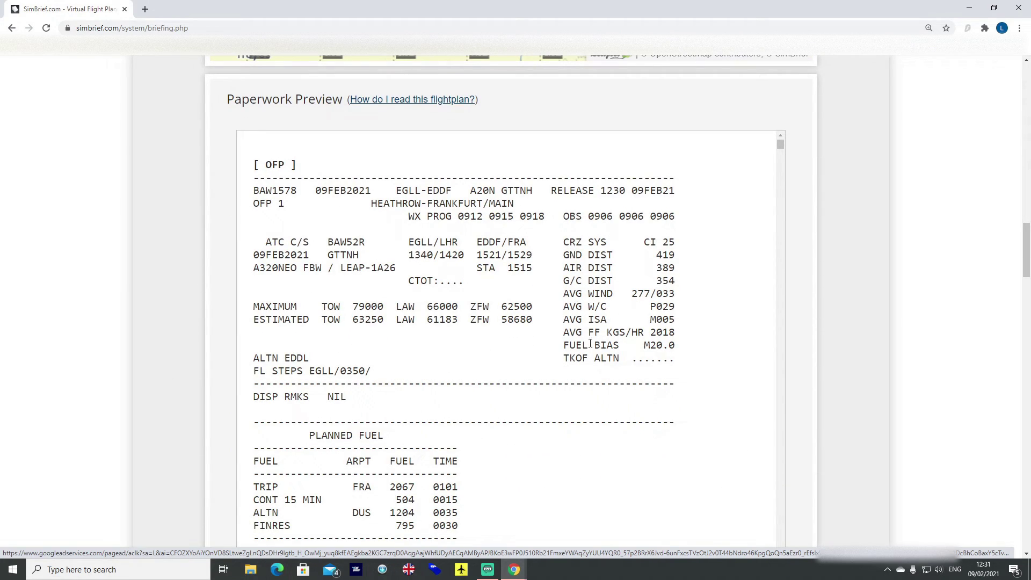
{"action": "left_click_drag", "start_coordinate": [565, 293], "coordinate": [675, 296]}
{"action": "left_click", "coordinate": [683, 303]}
{"action": "scroll", "coordinate": [394, 420], "scroll_direction": "down", "scroll_amount": 3}
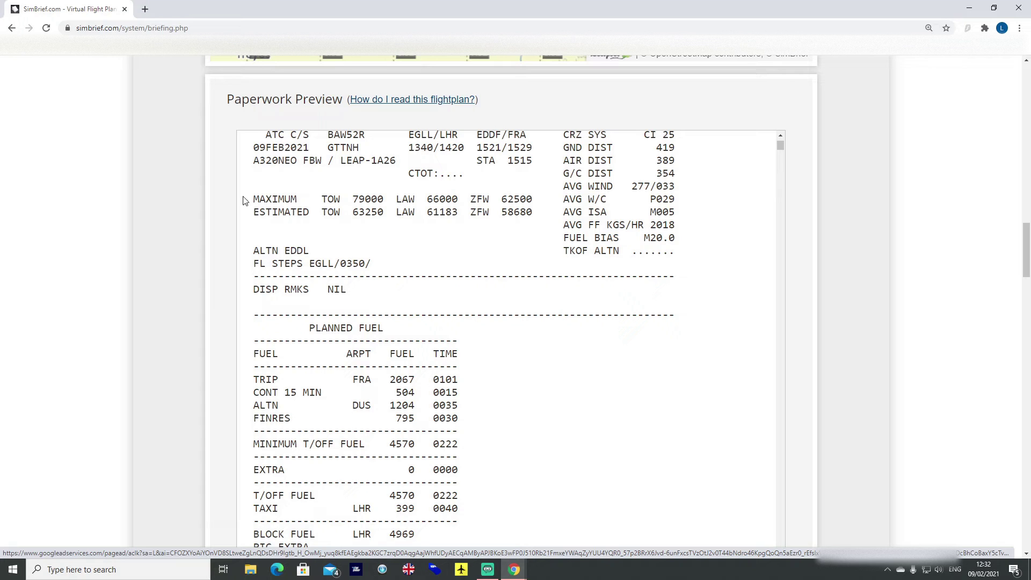
{"action": "scroll", "coordinate": [556, 384], "scroll_direction": "down", "scroll_amount": 3}
{"action": "scroll", "coordinate": [556, 385], "scroll_direction": "down", "scroll_amount": 1}
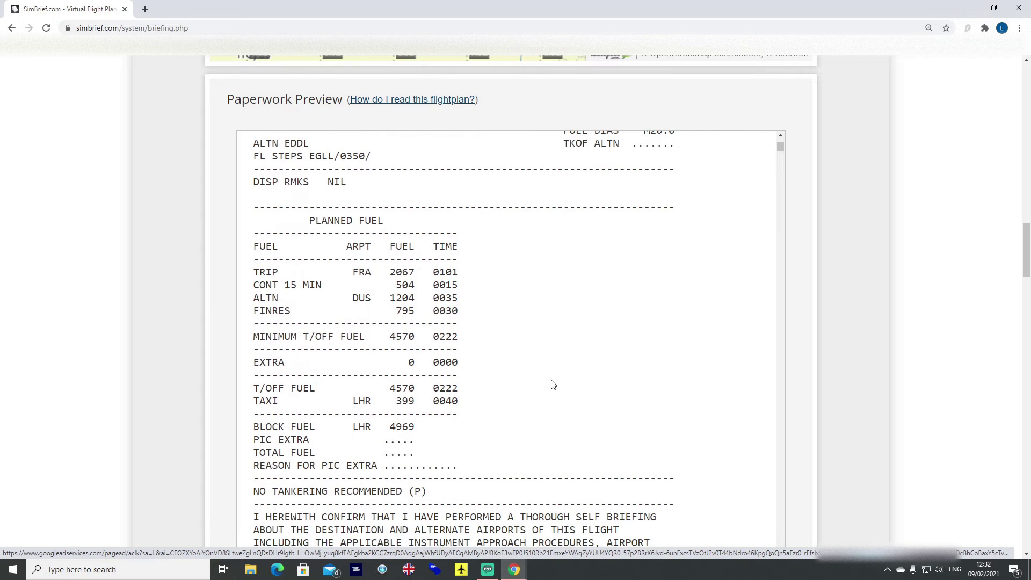
{"action": "left_click_drag", "start_coordinate": [322, 285], "coordinate": [253, 285]}
{"action": "left_click", "coordinate": [506, 315]}
{"action": "left_click_drag", "start_coordinate": [415, 297], "coordinate": [353, 298]}
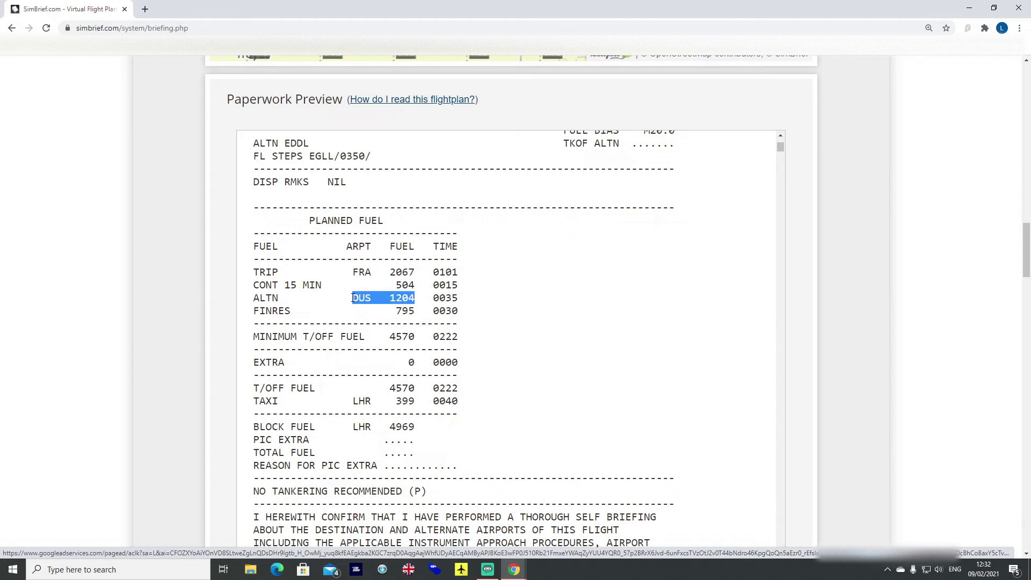
{"action": "double_click", "coordinate": [445, 298]}
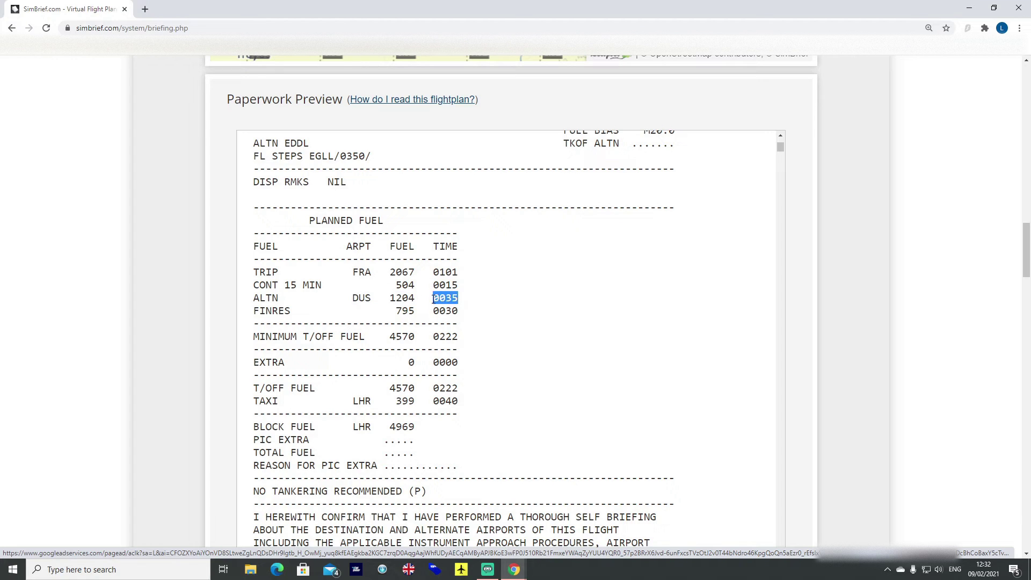
{"action": "left_click", "coordinate": [519, 325]}
{"action": "left_click_drag", "start_coordinate": [463, 311], "coordinate": [395, 314]}
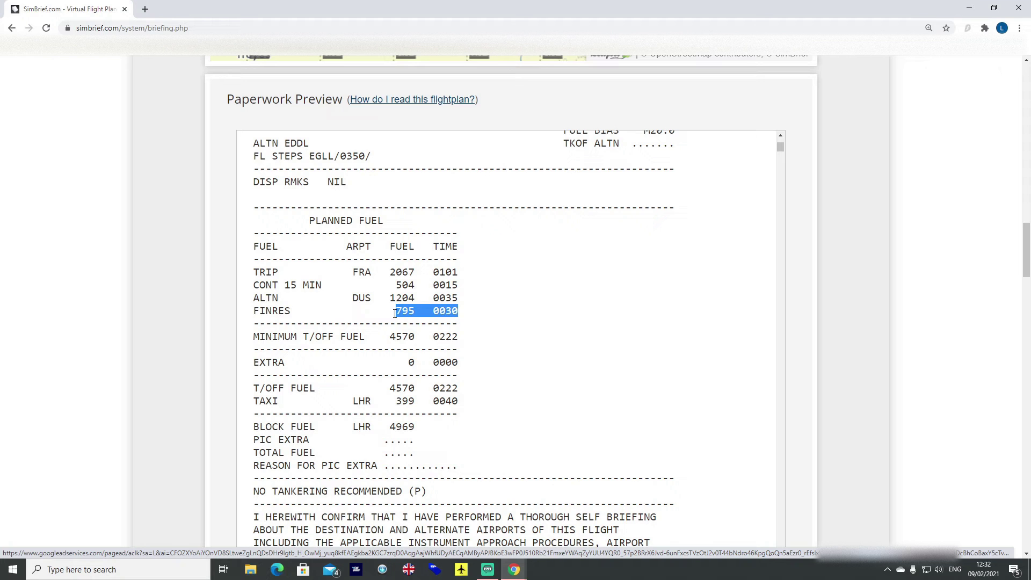
{"action": "left_click", "coordinate": [461, 314]}
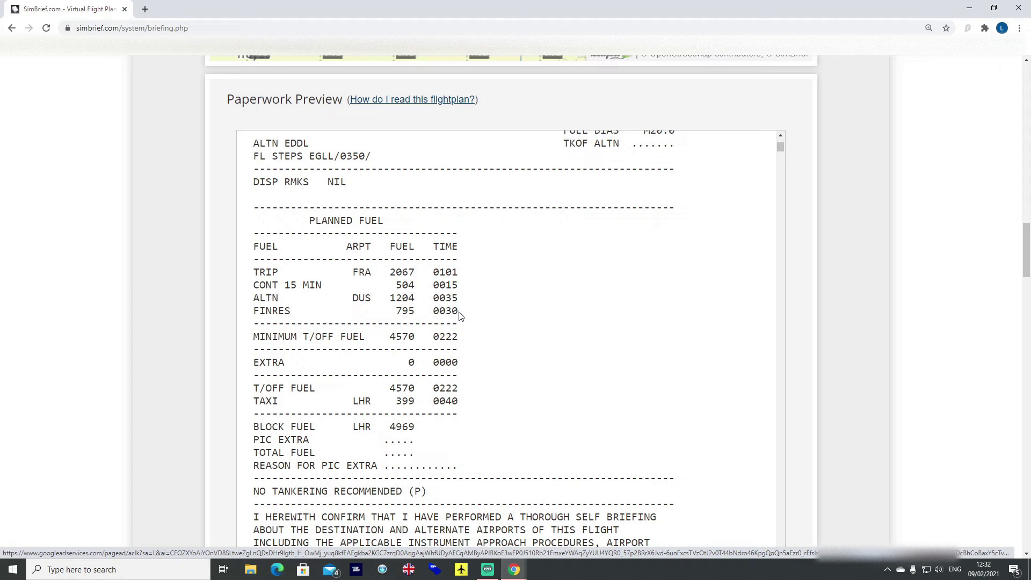
{"action": "scroll", "coordinate": [508, 395], "scroll_direction": "down", "scroll_amount": 3}
{"action": "scroll", "coordinate": [508, 395], "scroll_direction": "down", "scroll_amount": 4}
{"action": "scroll", "coordinate": [548, 393], "scroll_direction": "down", "scroll_amount": 4}
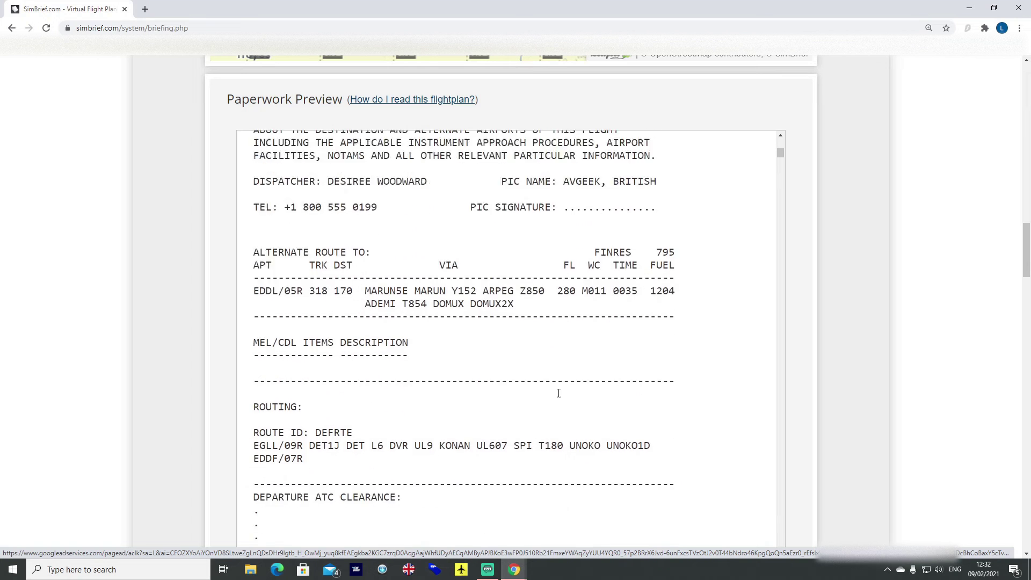
{"action": "scroll", "coordinate": [559, 392], "scroll_direction": "down", "scroll_amount": 3}
{"action": "scroll", "coordinate": [558, 392], "scroll_direction": "down", "scroll_amount": 2}
{"action": "mouse_move", "coordinate": [368, 268]}
{"action": "left_mouse_down"}
{"action": "mouse_move", "coordinate": [250, 229]}
{"action": "mouse_move", "coordinate": [251, 214]}
{"action": "left_mouse_up"}
{"action": "left_click", "coordinate": [326, 272]}
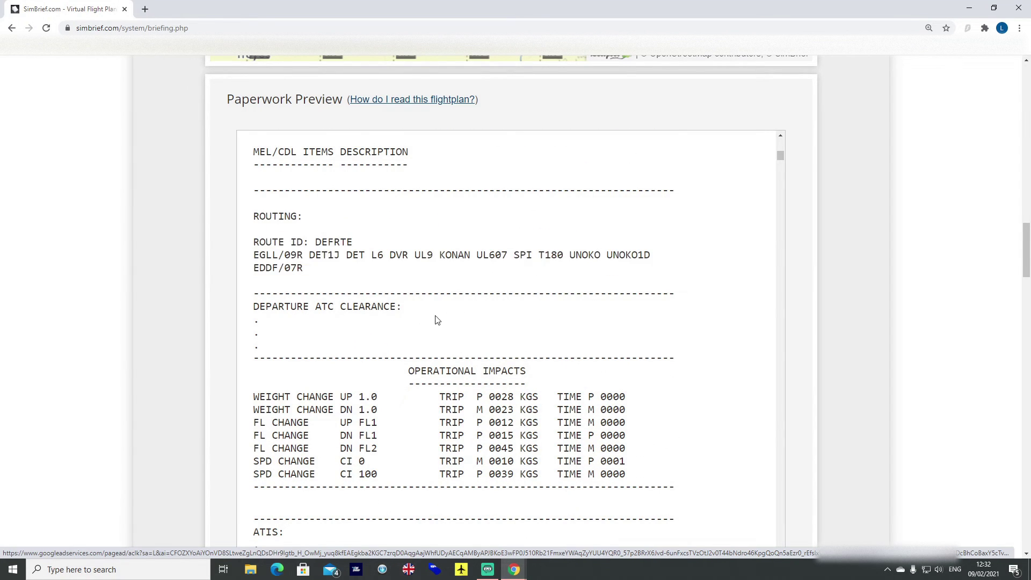
{"action": "scroll", "coordinate": [468, 322], "scroll_direction": "down", "scroll_amount": 8}
{"action": "scroll", "coordinate": [571, 376], "scroll_direction": "down", "scroll_amount": 5}
{"action": "left_click_drag", "start_coordinate": [352, 363], "coordinate": [347, 322]}
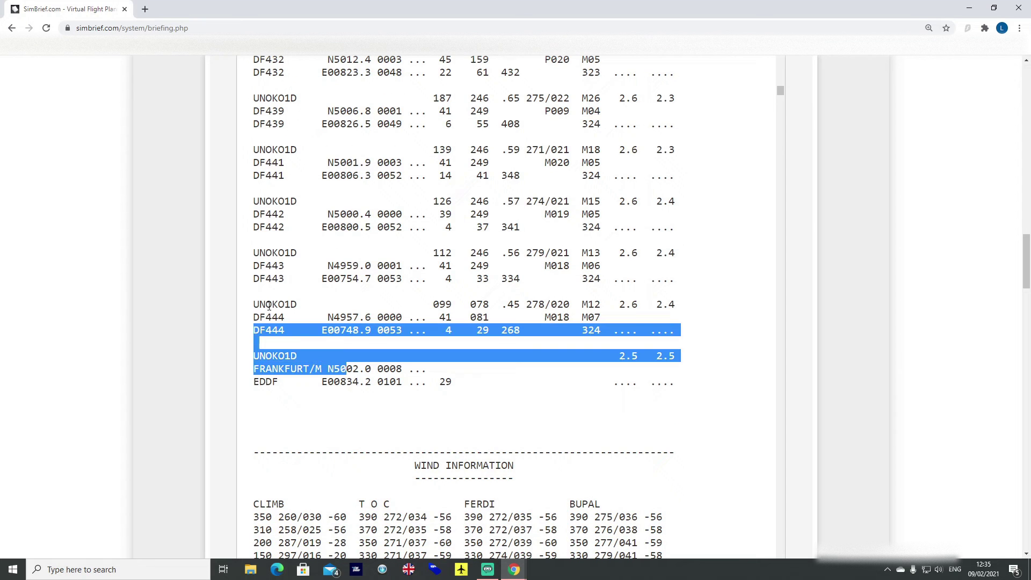
Highlight the CLIMB and REMBA–PESOV wind headings, including 350 280/043 at PESOV
{"action": "left_click", "coordinate": [383, 397]}
{"action": "scroll", "coordinate": [459, 375], "scroll_direction": "down", "scroll_amount": 4}
{"action": "scroll", "coordinate": [458, 376], "scroll_direction": "down", "scroll_amount": 4}
{"action": "scroll", "coordinate": [459, 376], "scroll_direction": "down", "scroll_amount": 1}
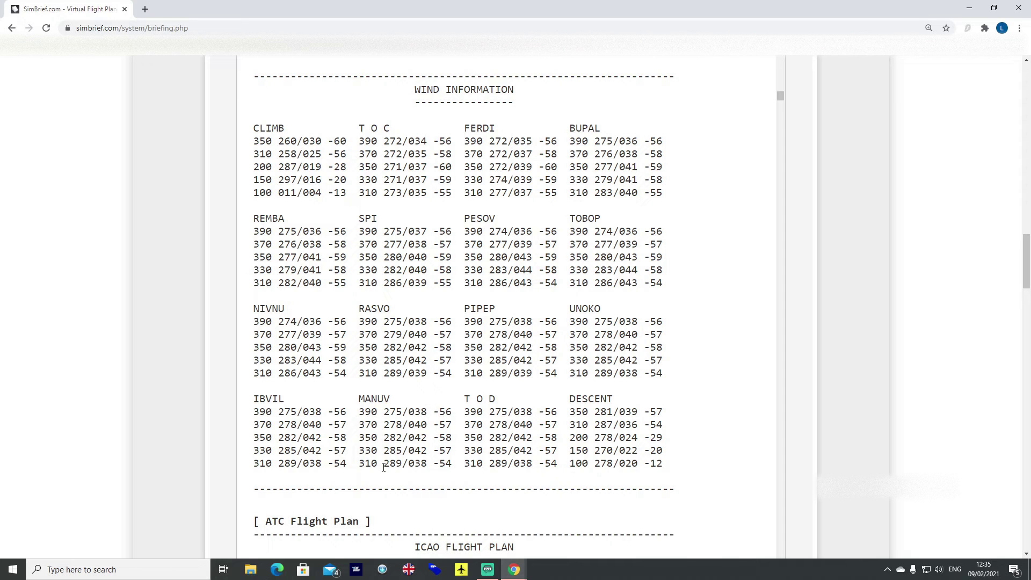
{"action": "left_click_drag", "start_coordinate": [255, 128], "coordinate": [420, 127]}
{"action": "left_click_drag", "start_coordinate": [255, 127], "coordinate": [601, 127]}
{"action": "left_click_drag", "start_coordinate": [255, 218], "coordinate": [315, 218]}
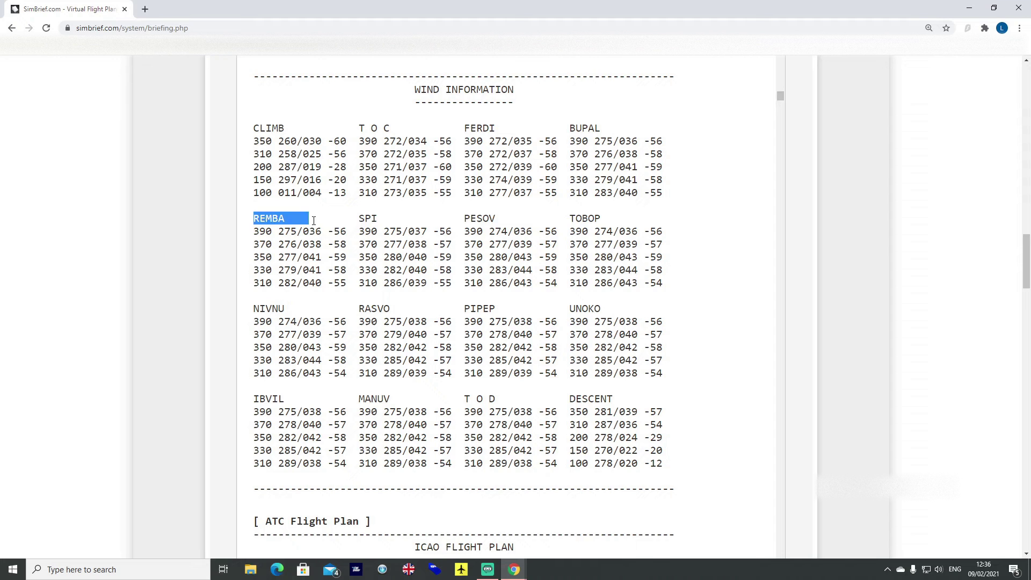
{"action": "mouse_move", "coordinate": [608, 218]}
{"action": "left_mouse_down"}
{"action": "mouse_move", "coordinate": [435, 222]}
{"action": "mouse_move", "coordinate": [532, 244]}
{"action": "left_mouse_up"}
{"action": "left_click", "coordinate": [513, 266]}
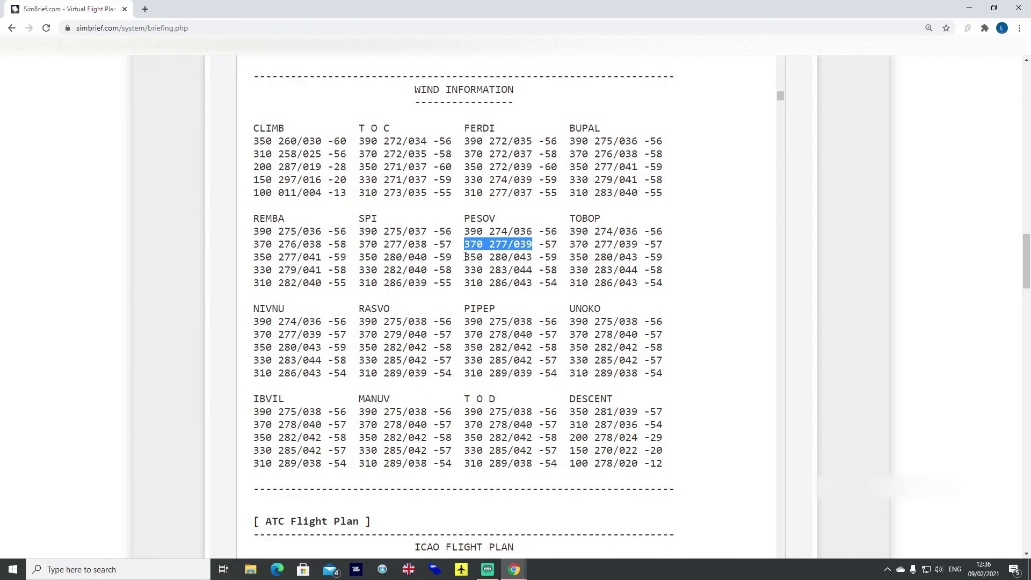
{"action": "left_click_drag", "start_coordinate": [464, 257], "coordinate": [533, 257]}
{"action": "left_click", "coordinate": [492, 263]}
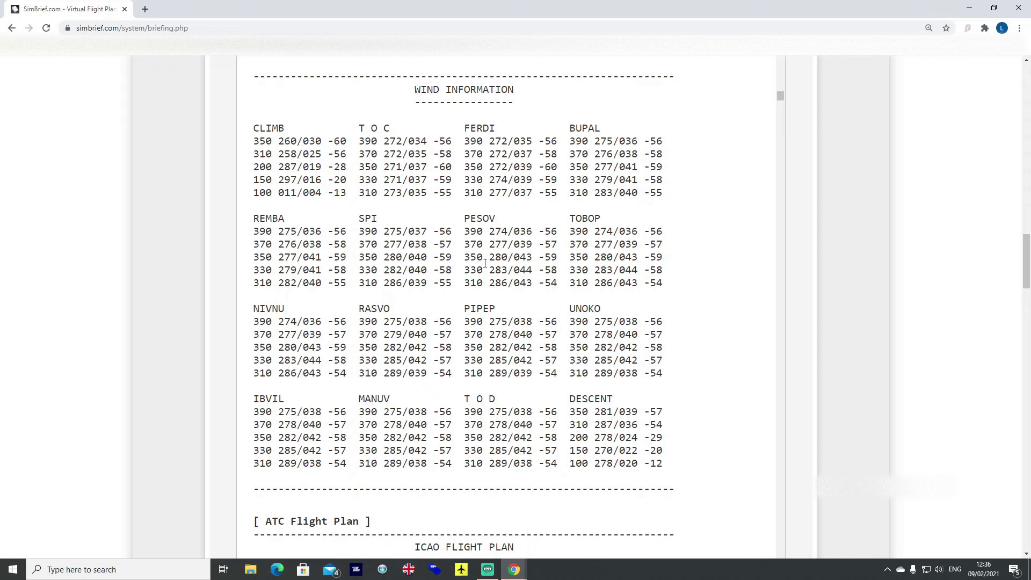
{"action": "left_click_drag", "start_coordinate": [464, 256], "coordinate": [540, 256]}
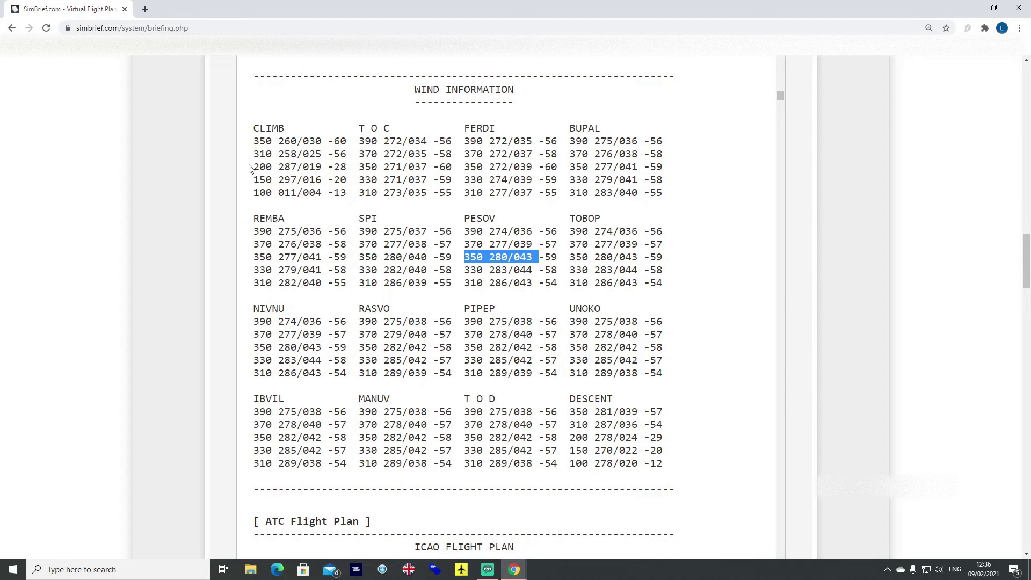
Highlight the CLIMB and top-of-climb wind rows and FL350 winds REMBA to PESOV
{"action": "left_click_drag", "start_coordinate": [253, 193], "coordinate": [346, 177]}
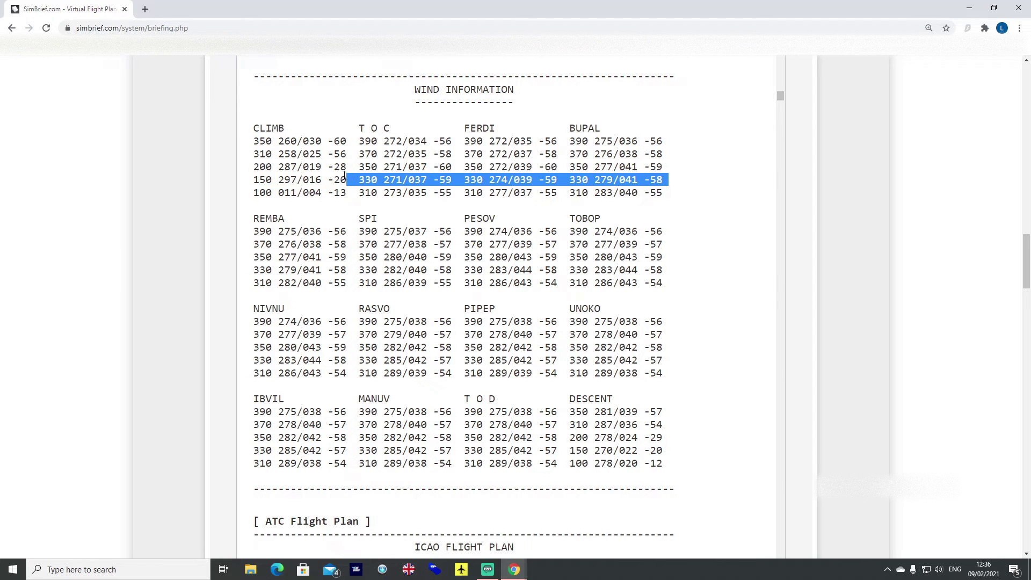
{"action": "mouse_move", "coordinate": [253, 166]}
{"action": "left_mouse_down"}
{"action": "mouse_move", "coordinate": [258, 173]}
{"action": "mouse_move", "coordinate": [260, 153]}
{"action": "mouse_move", "coordinate": [677, 169]}
{"action": "left_mouse_up"}
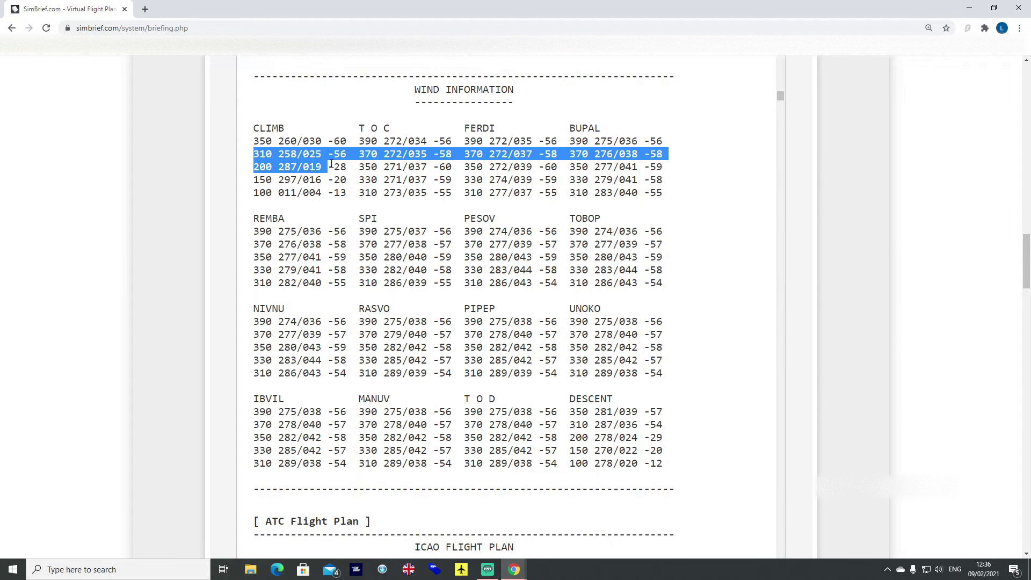
{"action": "left_click", "coordinate": [356, 178]}
{"action": "mouse_move", "coordinate": [358, 127]}
{"action": "left_mouse_down"}
{"action": "mouse_move", "coordinate": [373, 133]}
{"action": "mouse_move", "coordinate": [253, 121]}
{"action": "left_mouse_up"}
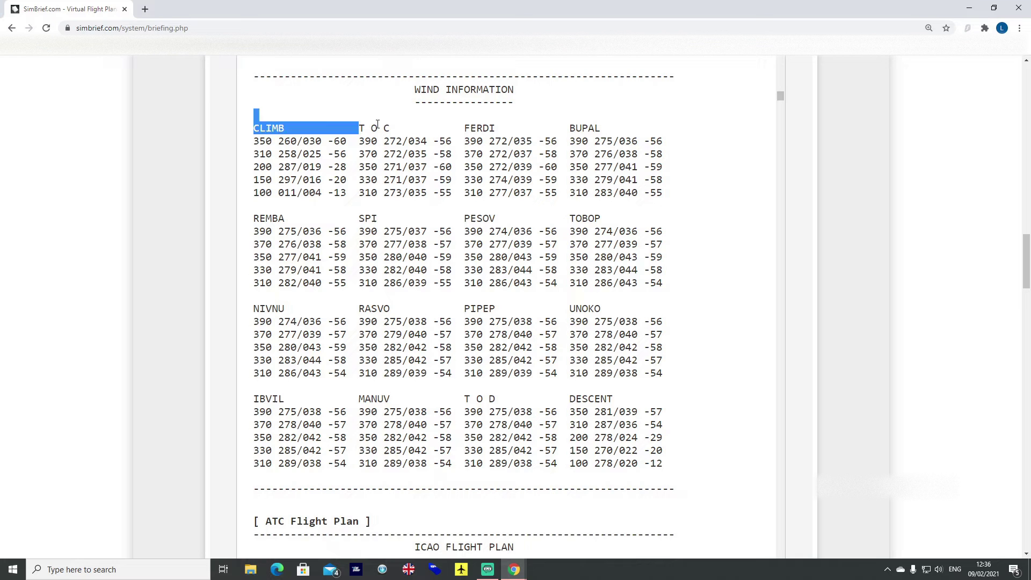
{"action": "left_click", "coordinate": [361, 128]}
{"action": "mouse_move", "coordinate": [358, 166]}
{"action": "left_mouse_down"}
{"action": "mouse_move", "coordinate": [466, 177]}
{"action": "mouse_move", "coordinate": [664, 169]}
{"action": "left_mouse_up"}
{"action": "left_click_drag", "start_coordinate": [255, 258], "coordinate": [665, 259]}
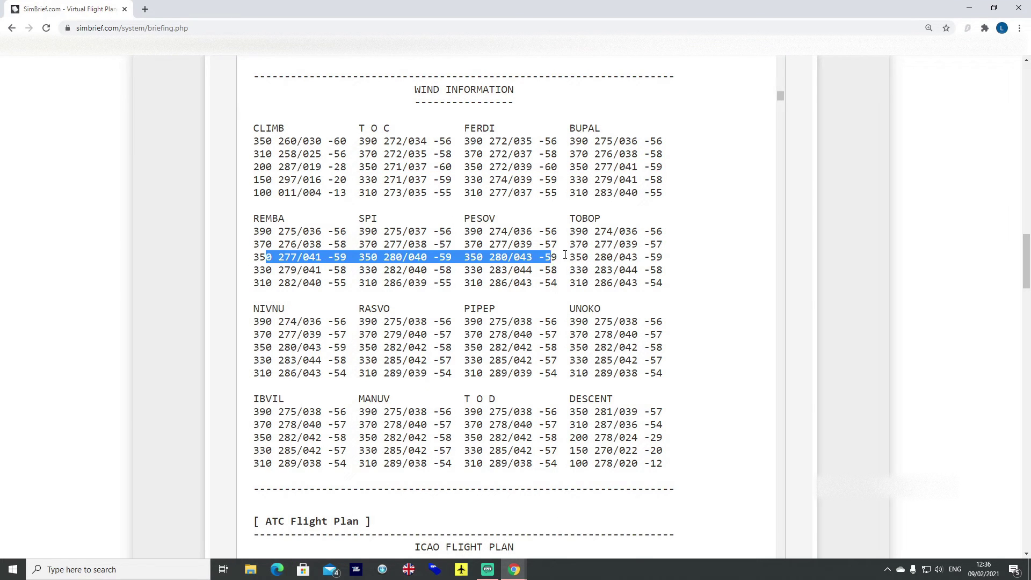
Highlight the NIVNU and top-of-descent winds, including 282/042, down to FL200
{"action": "left_click_drag", "start_coordinate": [255, 346], "coordinate": [664, 361]}
{"action": "left_click", "coordinate": [477, 445]}
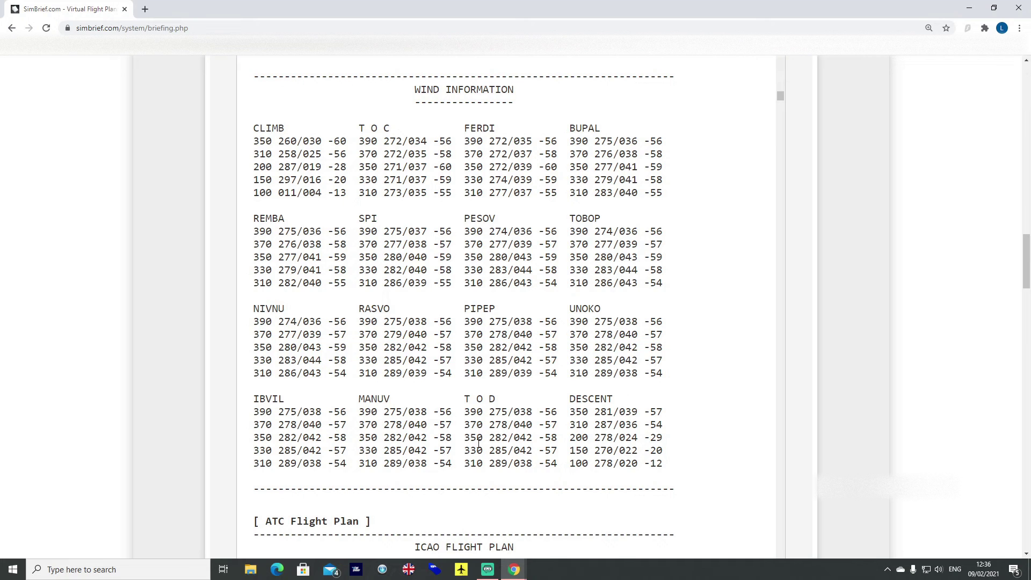
{"action": "left_click_drag", "start_coordinate": [466, 437], "coordinate": [577, 442]}
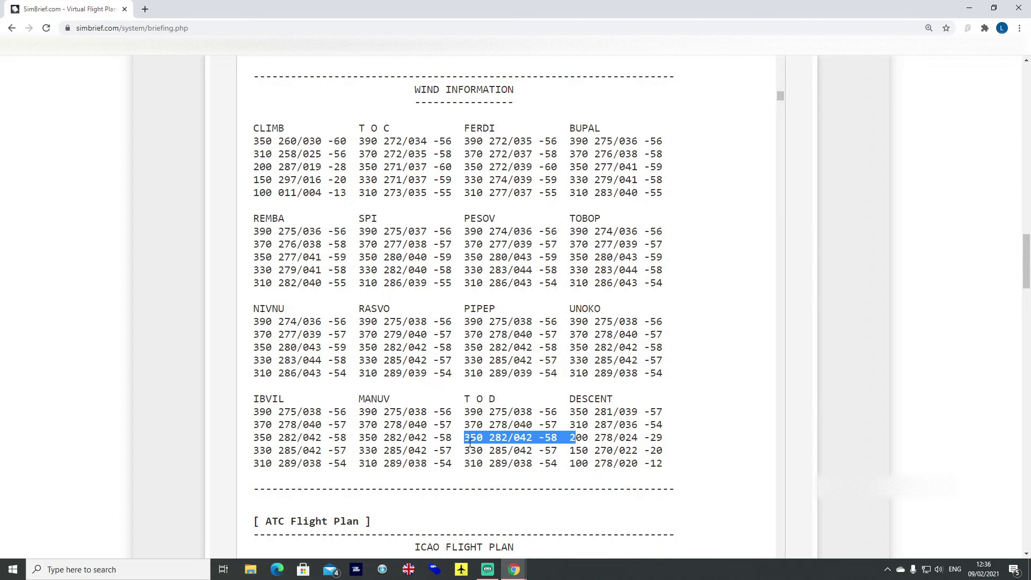
{"action": "left_click_drag", "start_coordinate": [470, 451], "coordinate": [551, 450]}
{"action": "left_click_drag", "start_coordinate": [464, 464], "coordinate": [557, 463]}
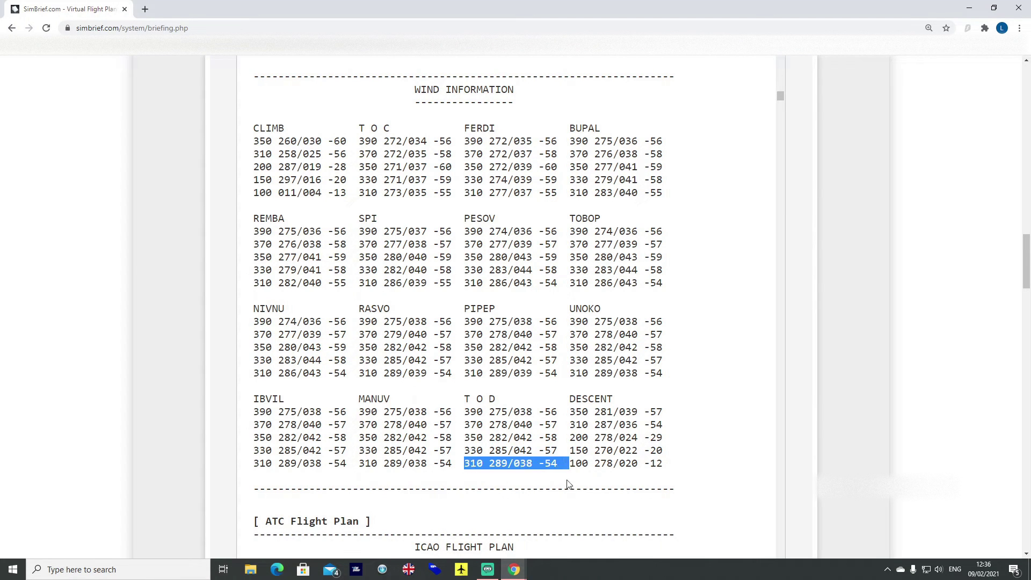
{"action": "left_click", "coordinate": [516, 451]}
{"action": "double_click", "coordinate": [512, 438]}
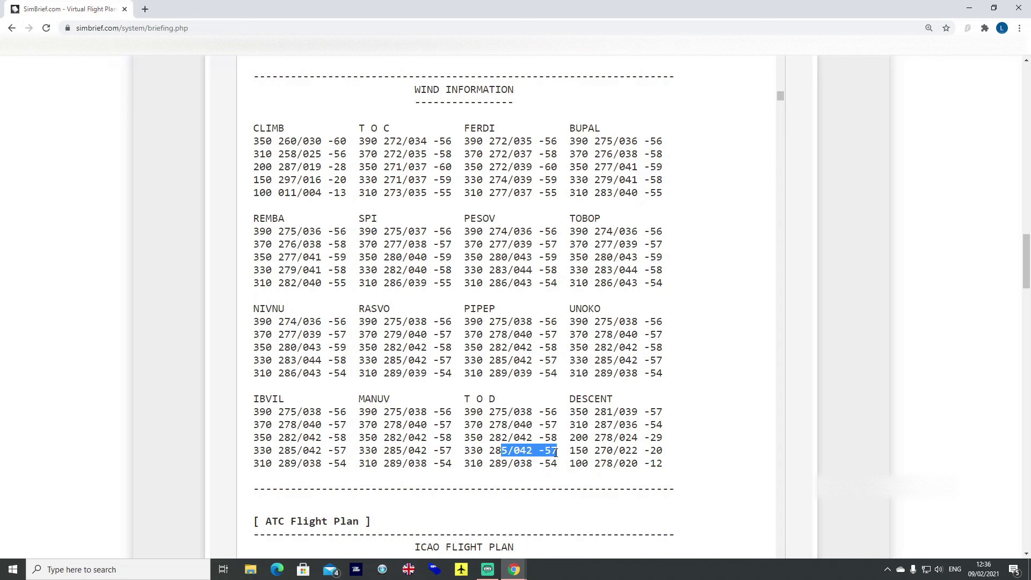
{"action": "double_click", "coordinate": [516, 463]}
{"action": "left_click_drag", "start_coordinate": [569, 438], "coordinate": [644, 437]}
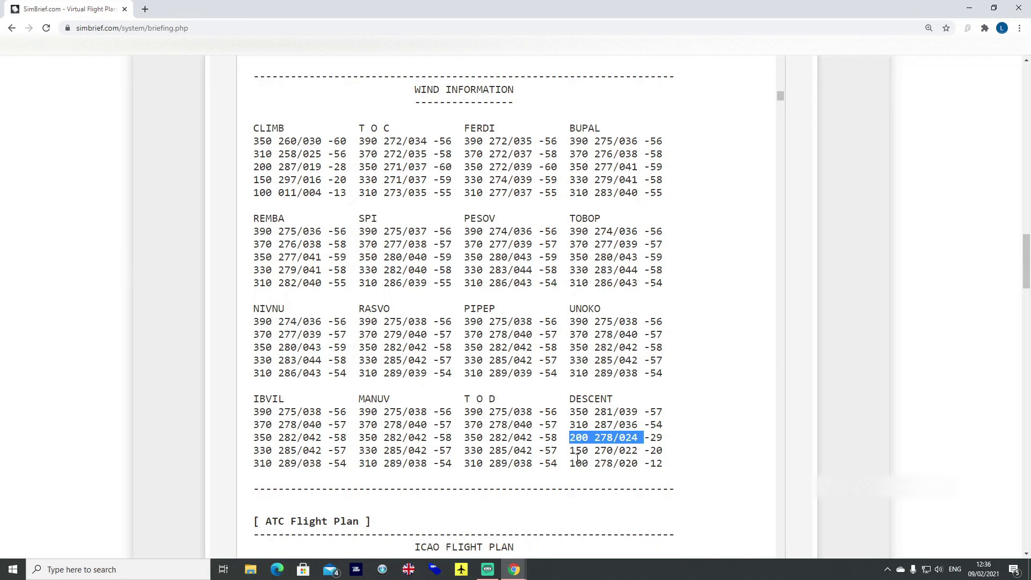
{"action": "mouse_move", "coordinate": [570, 451]}
{"action": "left_mouse_down"}
{"action": "mouse_move", "coordinate": [651, 450]}
{"action": "mouse_move", "coordinate": [651, 463]}
{"action": "left_mouse_up"}
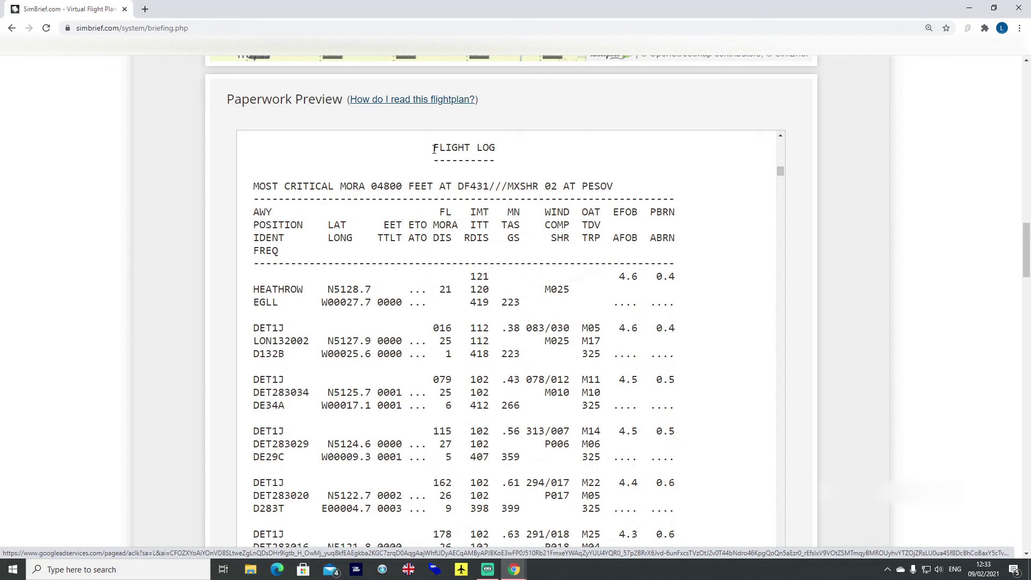
{"action": "scroll", "coordinate": [457, 304], "scroll_direction": "down", "scroll_amount": 1}
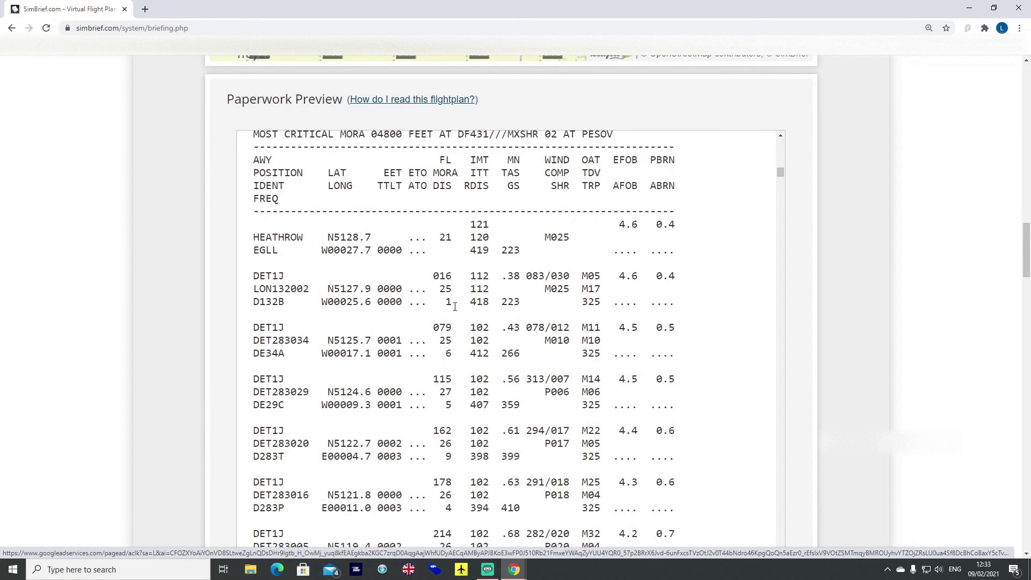
Highlight the first DET1J rows' level 016, winds 083/030 and 078/012, temperatures M14/M05
{"action": "double_click", "coordinate": [443, 274]}
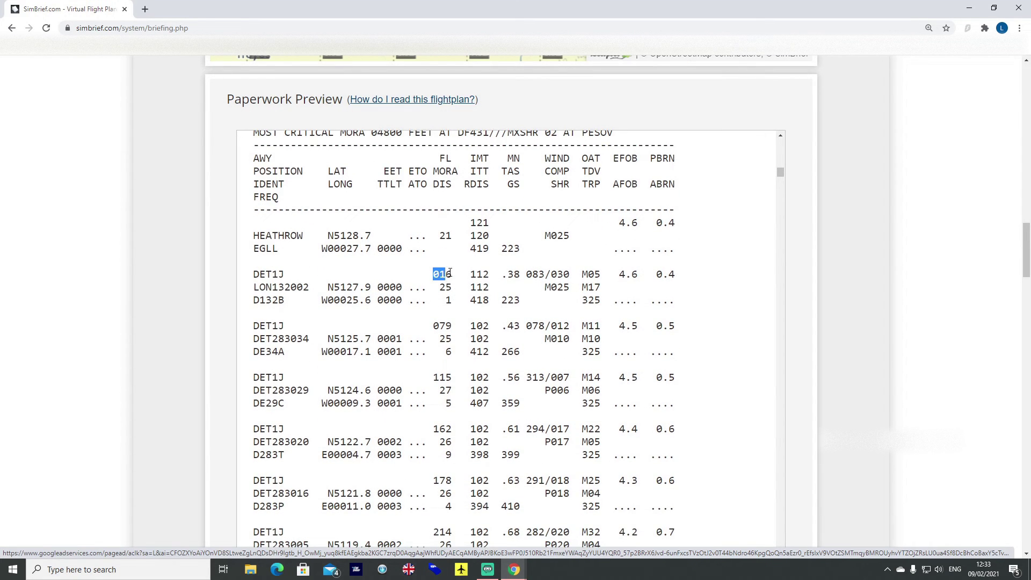
{"action": "double_click", "coordinate": [445, 301]}
{"action": "left_click", "coordinate": [446, 332]}
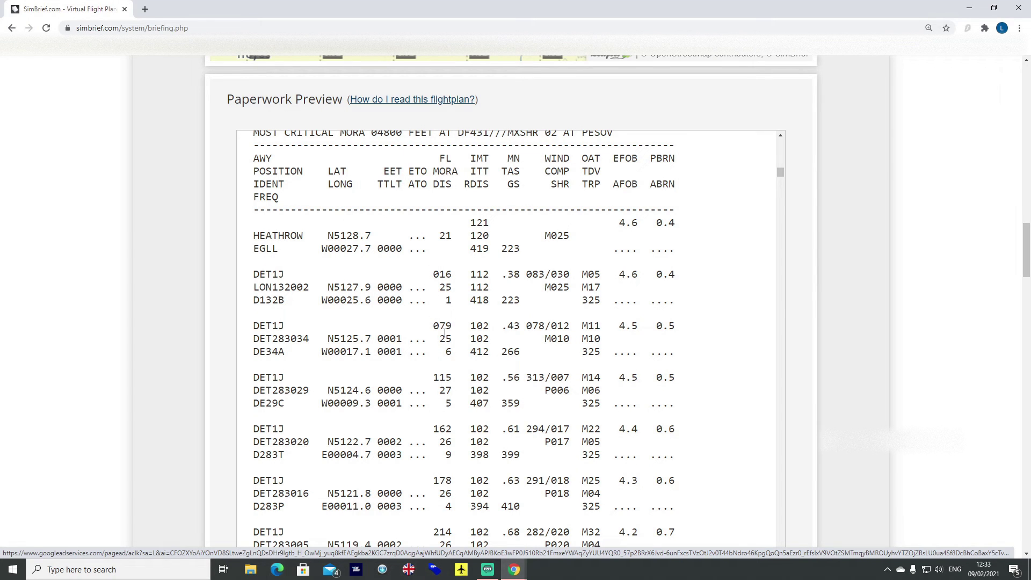
{"action": "double_click", "coordinate": [530, 274]}
{"action": "left_click_drag", "start_coordinate": [526, 326], "coordinate": [570, 325]}
{"action": "left_click_drag", "start_coordinate": [525, 377], "coordinate": [610, 377]}
{"action": "left_click_drag", "start_coordinate": [581, 325], "coordinate": [254, 314]}
{"action": "double_click", "coordinate": [591, 274]}
{"action": "left_click", "coordinate": [585, 349]}
Highlight the fuel-on-board column from 4.6 down to 4.5
{"action": "left_click_drag", "start_coordinate": [619, 223], "coordinate": [639, 226]}
{"action": "left_click_drag", "start_coordinate": [619, 275], "coordinate": [643, 274]}
{"action": "left_click_drag", "start_coordinate": [618, 326], "coordinate": [640, 325]}
{"action": "left_click_drag", "start_coordinate": [621, 377], "coordinate": [641, 377]}
{"action": "scroll", "coordinate": [581, 409], "scroll_direction": "down", "scroll_amount": 3}
{"action": "scroll", "coordinate": [564, 387], "scroll_direction": "down", "scroll_amount": 2}
{"action": "scroll", "coordinate": [547, 386], "scroll_direction": "down", "scroll_amount": 4}
{"action": "scroll", "coordinate": [524, 391], "scroll_direction": "down", "scroll_amount": 3}
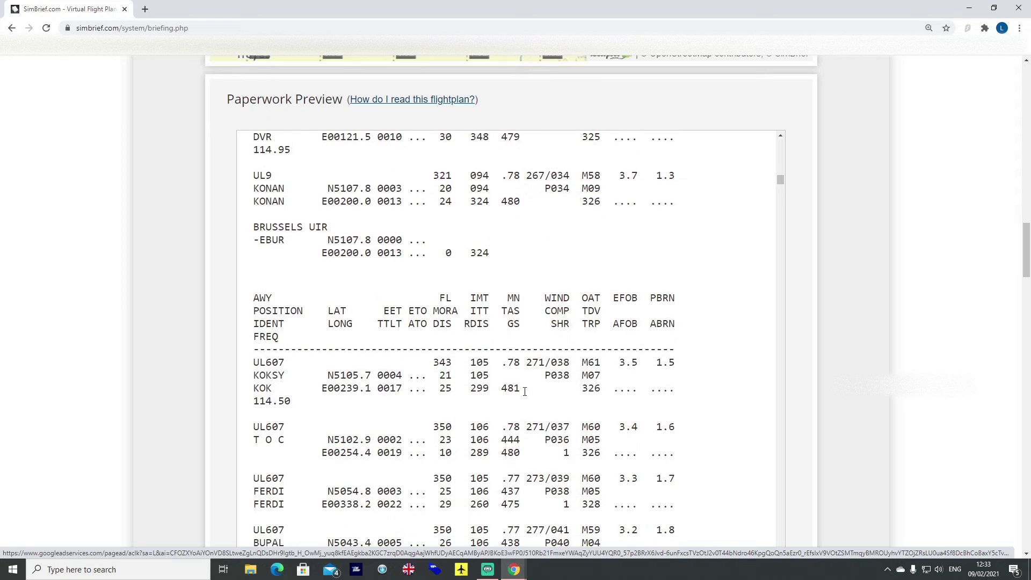
{"action": "scroll", "coordinate": [334, 279], "scroll_direction": "up", "scroll_amount": 2}
{"action": "scroll", "coordinate": [334, 279], "scroll_direction": "up", "scroll_amount": 1}
{"action": "left_click_drag", "start_coordinate": [253, 337], "coordinate": [290, 355]}
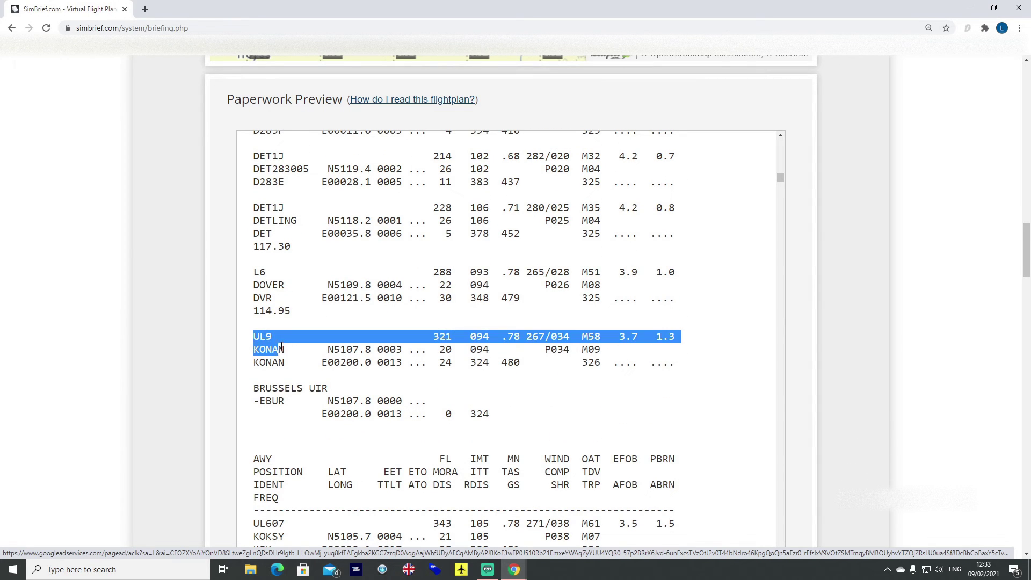
Review the UL9 leg to KONAN, BRUSSELS UIR, KOKSY rows and the Airport WX List
{"action": "left_click", "coordinate": [338, 394]}
{"action": "left_click_drag", "start_coordinate": [329, 388], "coordinate": [223, 390]}
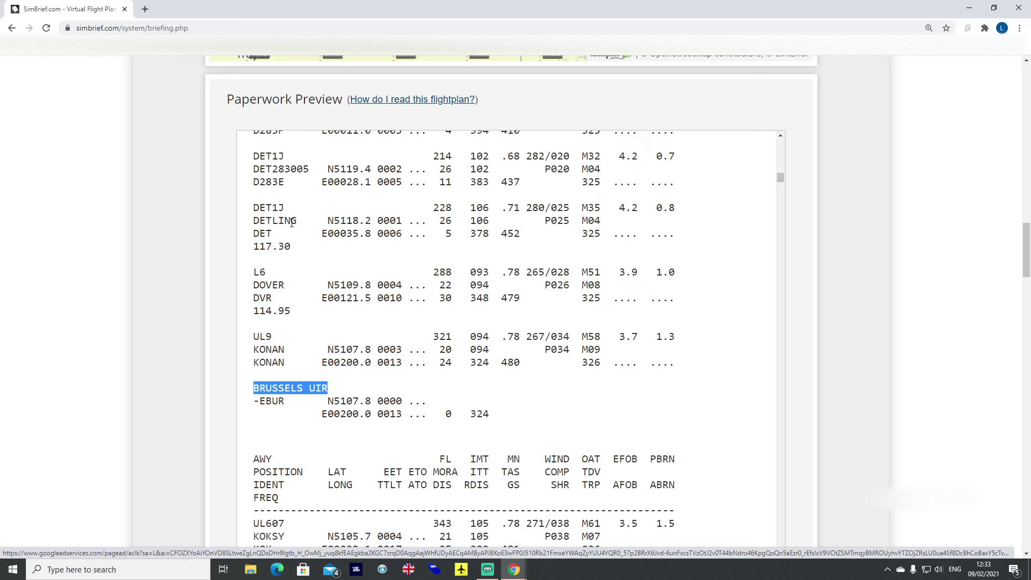
{"action": "left_click_drag", "start_coordinate": [285, 284], "coordinate": [247, 273]}
{"action": "left_click_drag", "start_coordinate": [286, 349], "coordinate": [246, 340]}
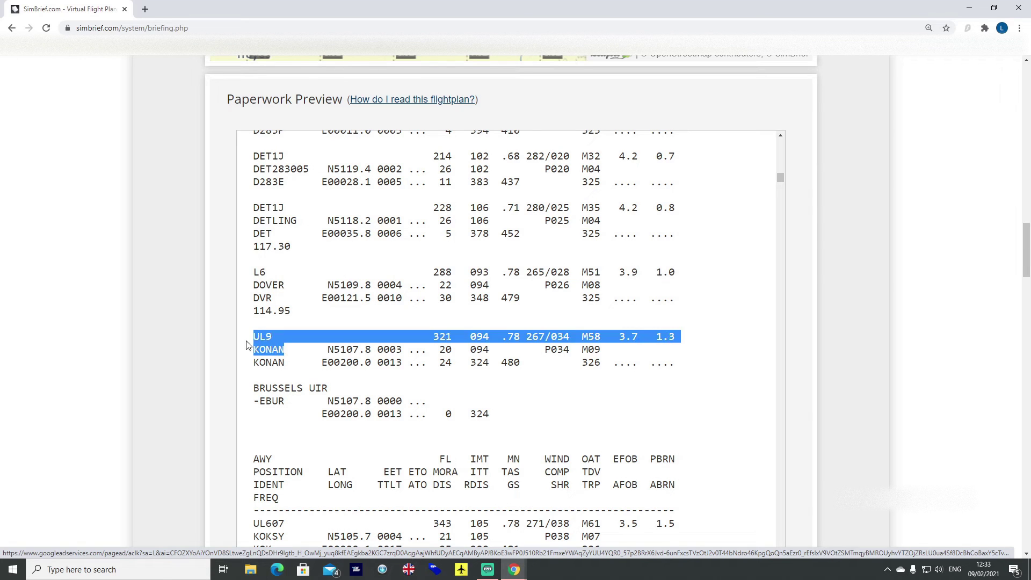
{"action": "left_click_drag", "start_coordinate": [328, 387], "coordinate": [244, 388]}
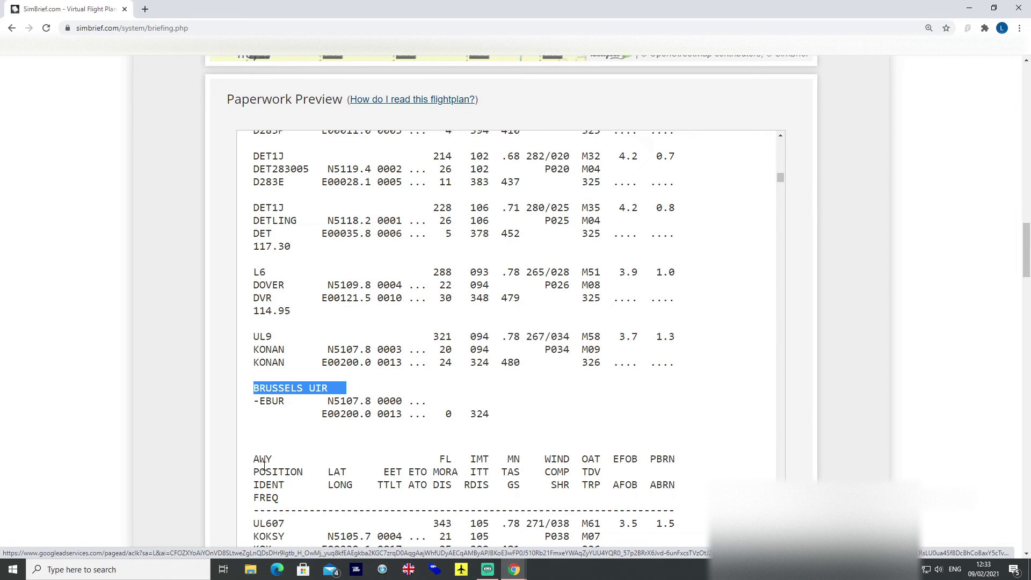
{"action": "left_click", "coordinate": [442, 414]}
{"action": "scroll", "coordinate": [442, 413], "scroll_direction": "down", "scroll_amount": 2}
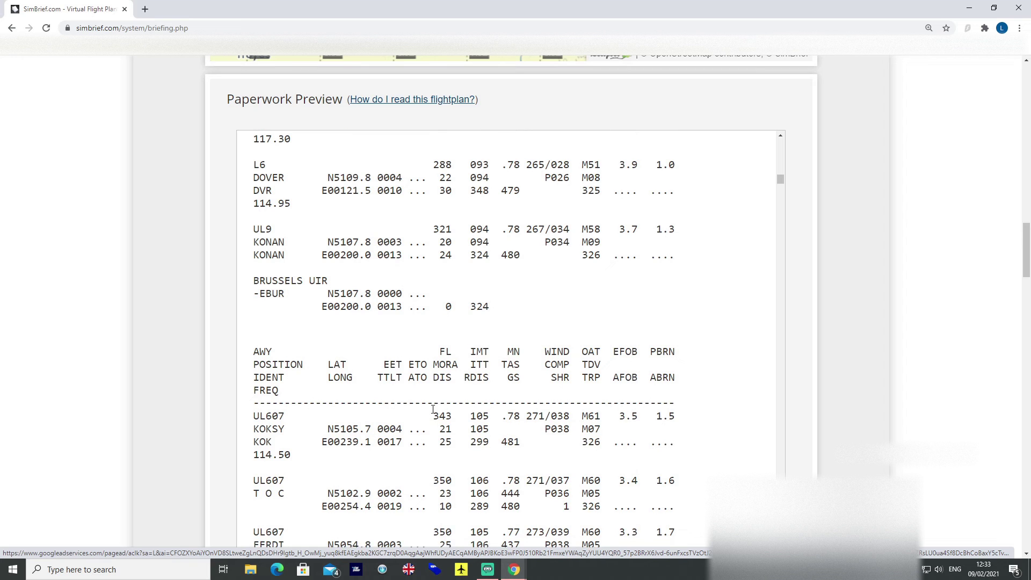
{"action": "scroll", "coordinate": [434, 410], "scroll_direction": "down", "scroll_amount": 2}
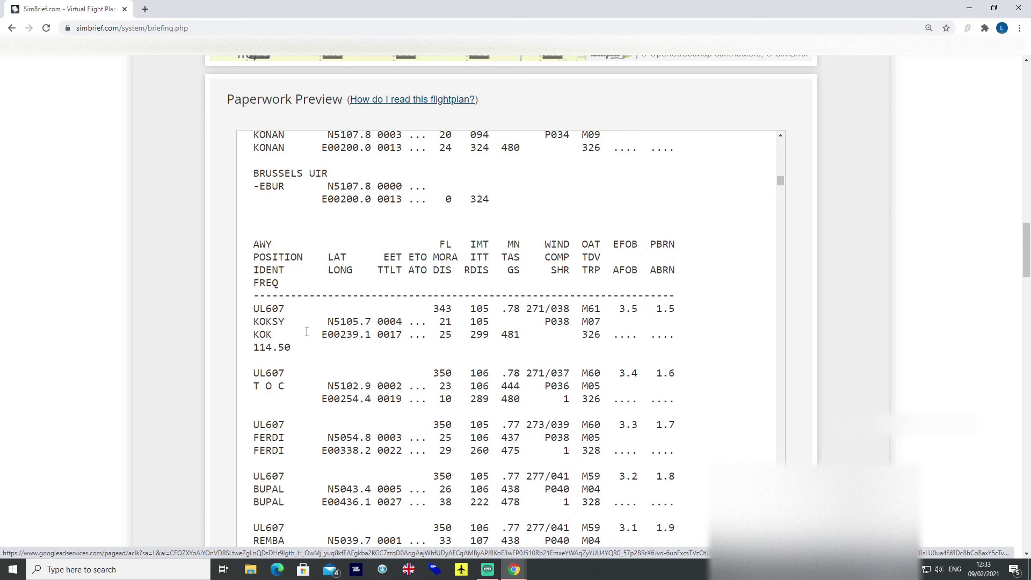
{"action": "double_click", "coordinate": [270, 321]}
{"action": "scroll", "coordinate": [324, 390], "scroll_direction": "down", "scroll_amount": 4}
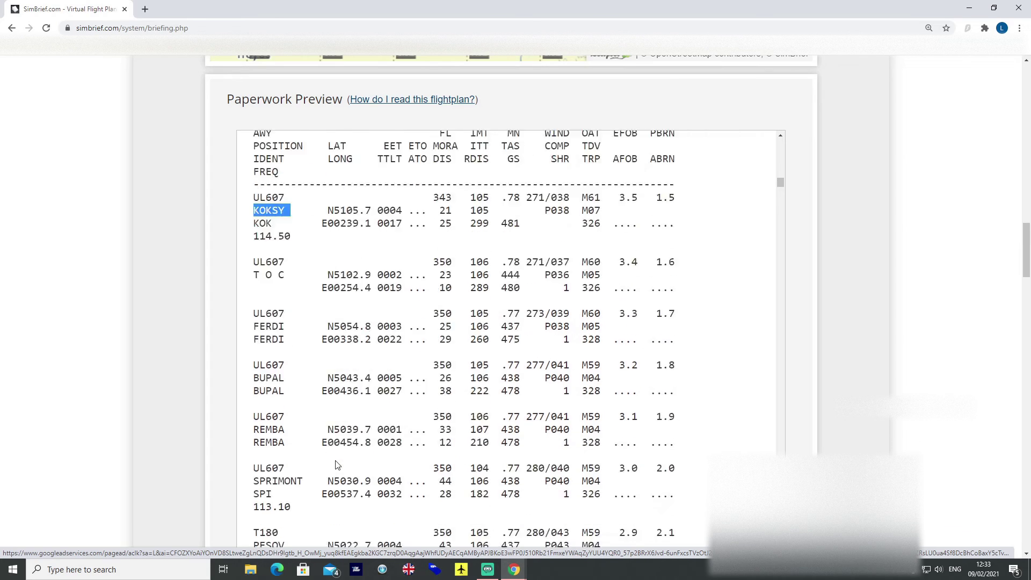
{"action": "scroll", "coordinate": [324, 404], "scroll_direction": "down", "scroll_amount": 4}
{"action": "scroll", "coordinate": [322, 419], "scroll_direction": "down", "scroll_amount": 4}
{"action": "scroll", "coordinate": [319, 449], "scroll_direction": "down", "scroll_amount": 3}
{"action": "scroll", "coordinate": [319, 450], "scroll_direction": "down", "scroll_amount": 5}
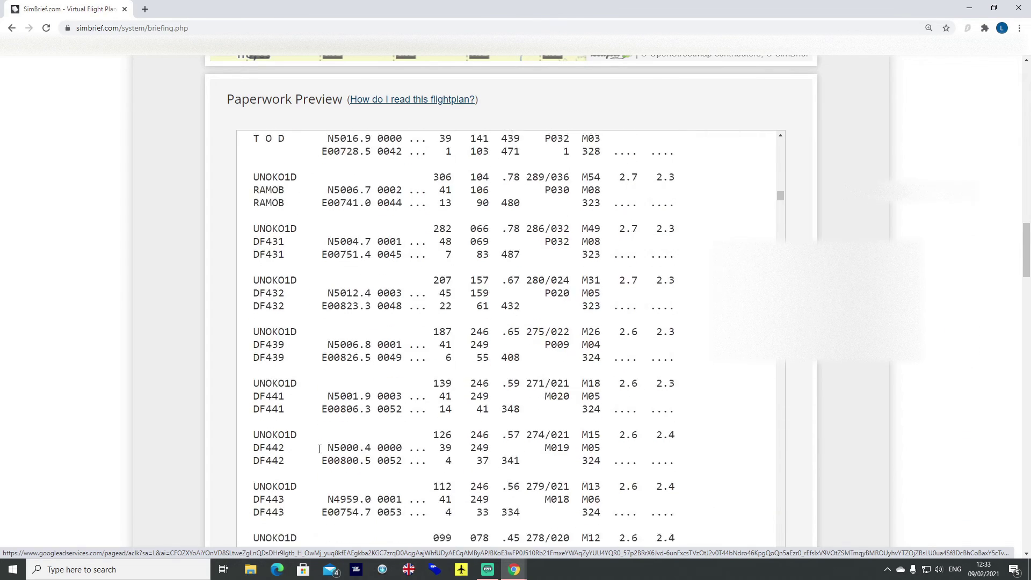
{"action": "scroll", "coordinate": [314, 446], "scroll_direction": "down", "scroll_amount": 5}
{"action": "scroll", "coordinate": [306, 443], "scroll_direction": "down", "scroll_amount": 5}
{"action": "scroll", "coordinate": [296, 438], "scroll_direction": "down", "scroll_amount": 3}
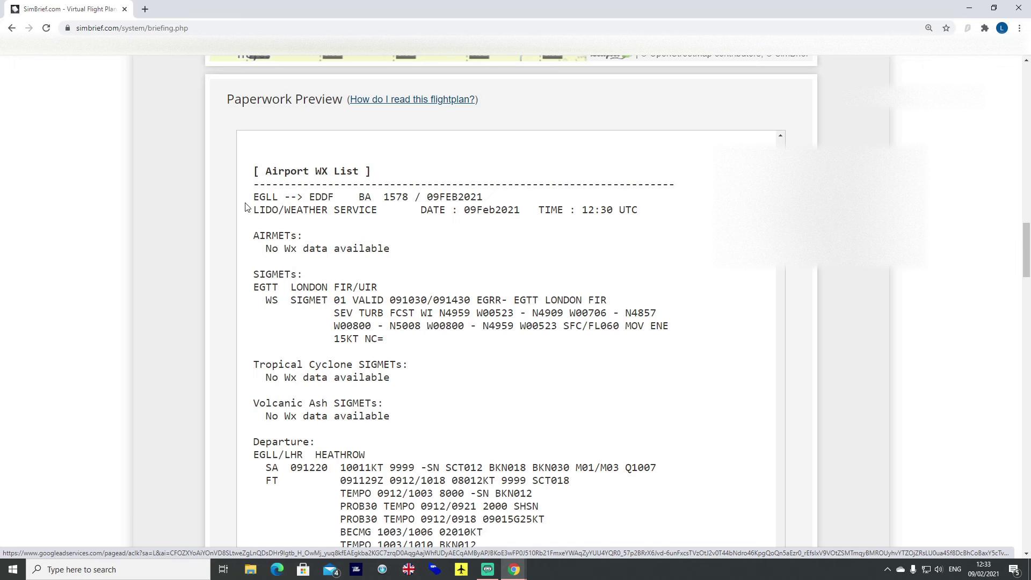
{"action": "left_click_drag", "start_coordinate": [255, 171], "coordinate": [439, 185]}
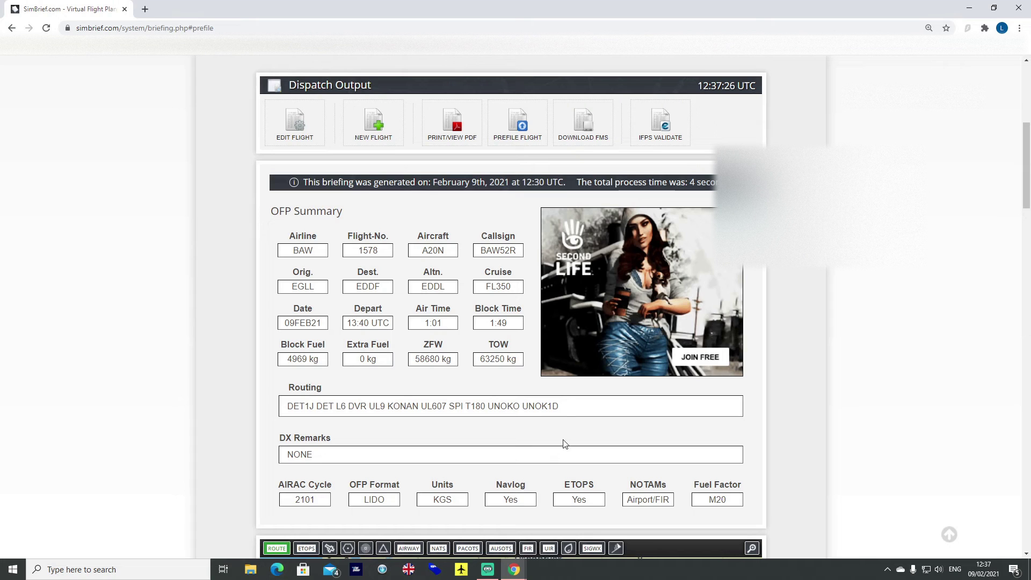
Verify callsign BAW52R in the OFP Summary and jump to the network prefile options
{"action": "left_click_drag", "start_coordinate": [557, 407], "coordinate": [249, 404]}
{"action": "left_click", "coordinate": [393, 405]}
{"action": "left_click_drag", "start_coordinate": [520, 251], "coordinate": [483, 249]}
{"action": "left_click", "coordinate": [507, 251]}
{"action": "left_click", "coordinate": [521, 129]}
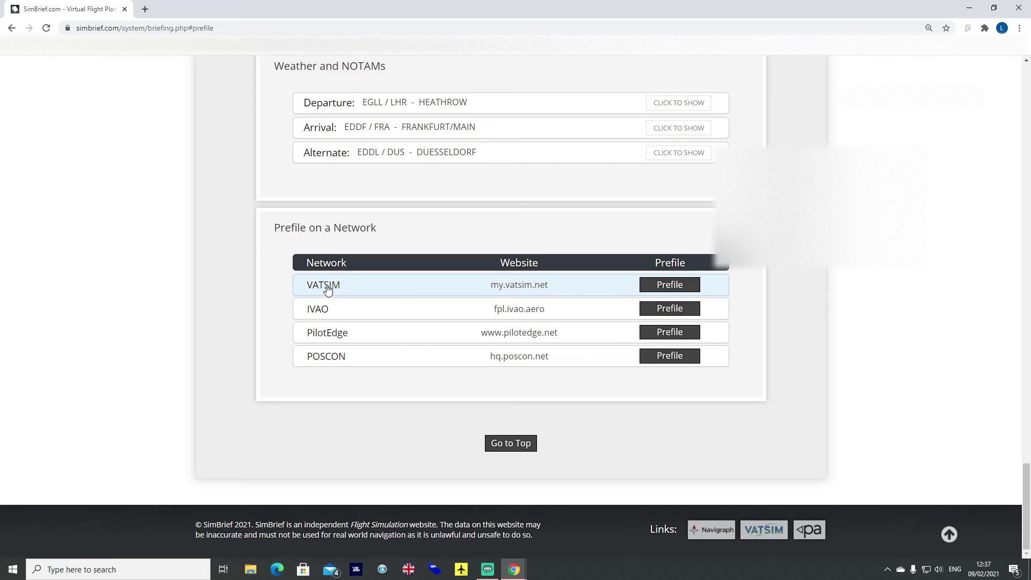
{"action": "left_click", "coordinate": [670, 285]}
{"action": "scroll", "coordinate": [418, 394], "scroll_direction": "down", "scroll_amount": 1}
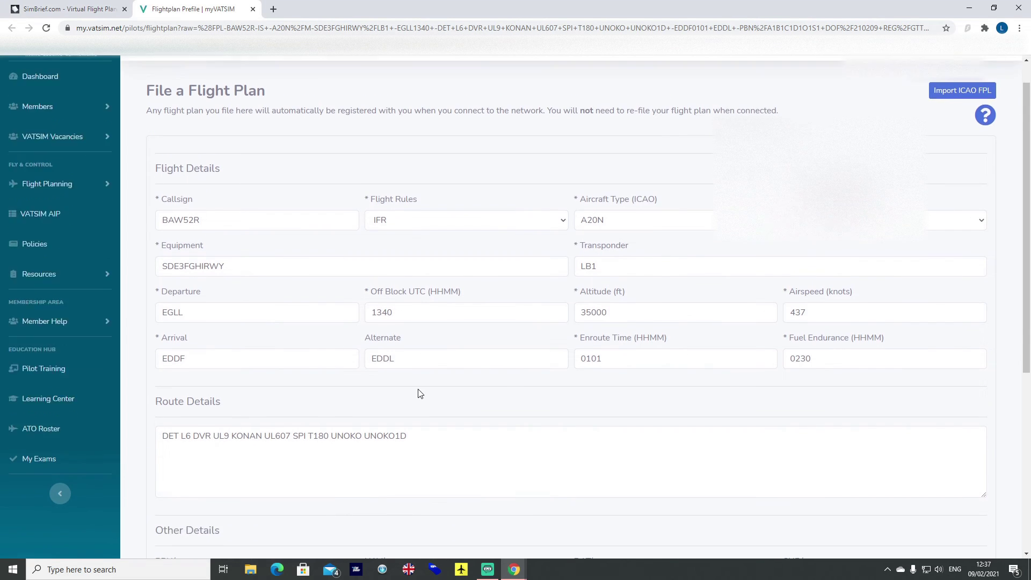
{"action": "scroll", "coordinate": [418, 394], "scroll_direction": "down", "scroll_amount": 1}
{"action": "left_click_drag", "start_coordinate": [148, 67], "coordinate": [246, 68]}
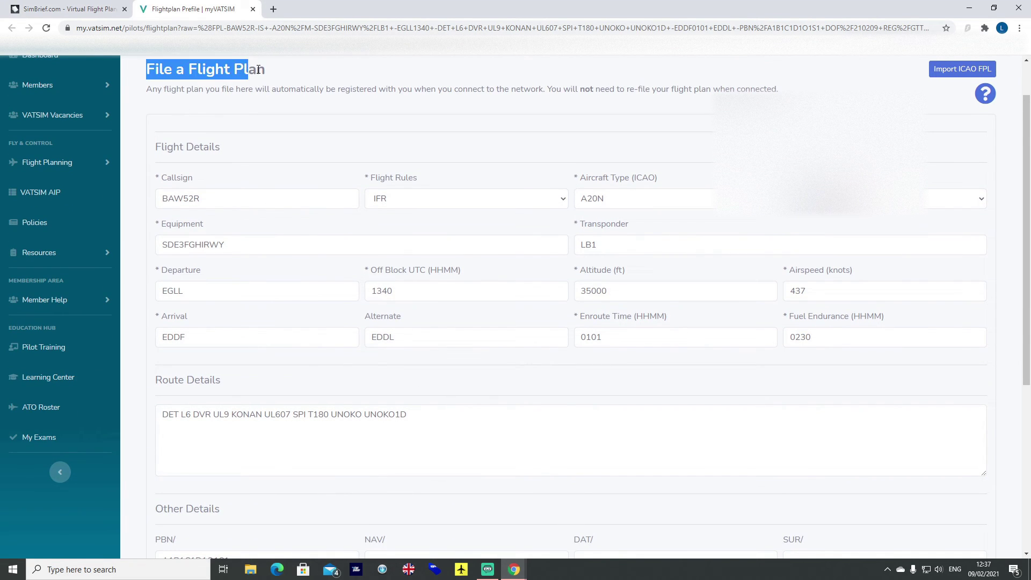
{"action": "left_click", "coordinate": [260, 72]}
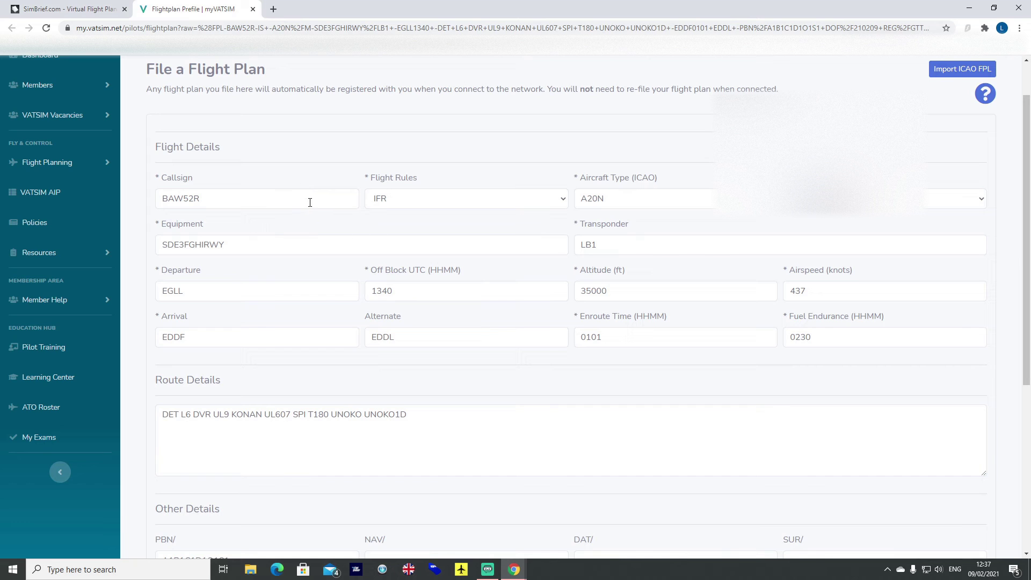
{"action": "left_click_drag", "start_coordinate": [310, 202], "coordinate": [143, 213]}
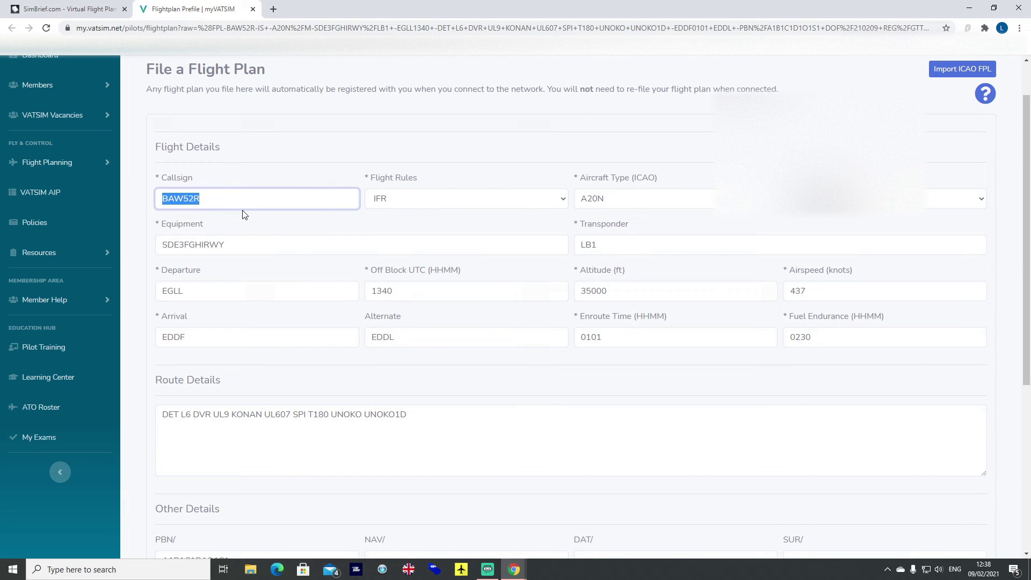
{"action": "left_click", "coordinate": [288, 205]}
{"action": "double_click", "coordinate": [270, 246]}
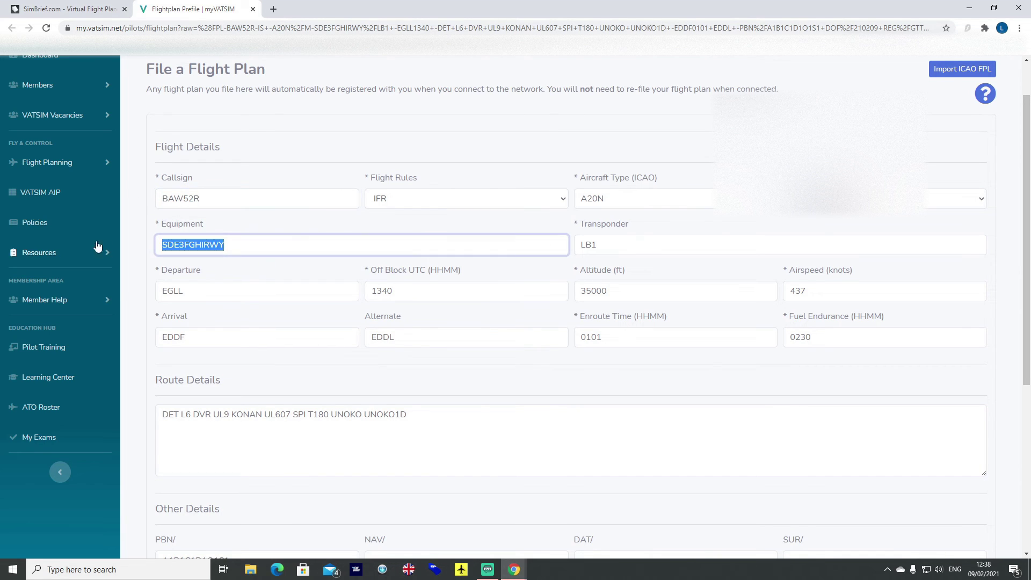
{"action": "left_click", "coordinate": [439, 244]}
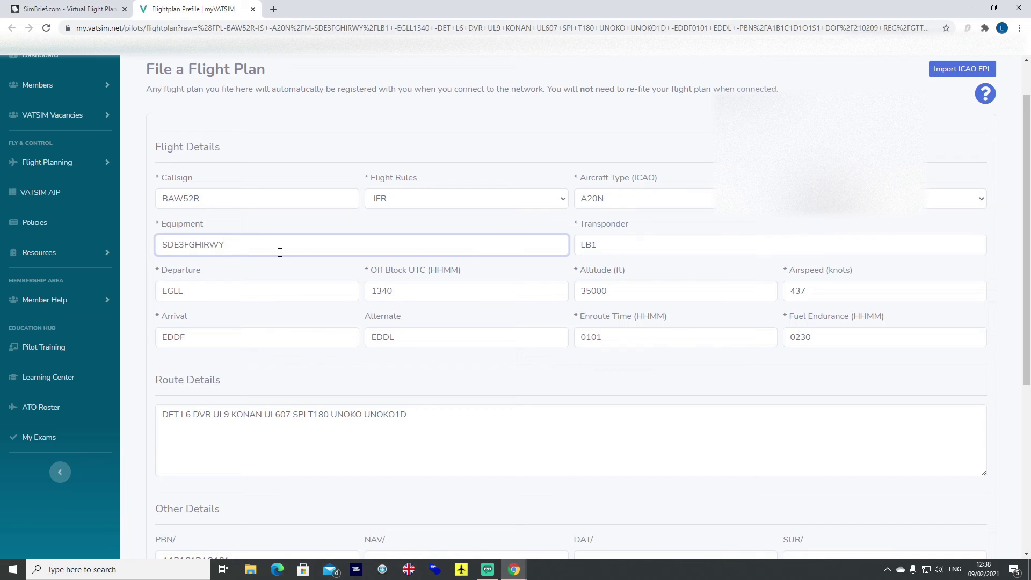
{"action": "double_click", "coordinate": [661, 291]}
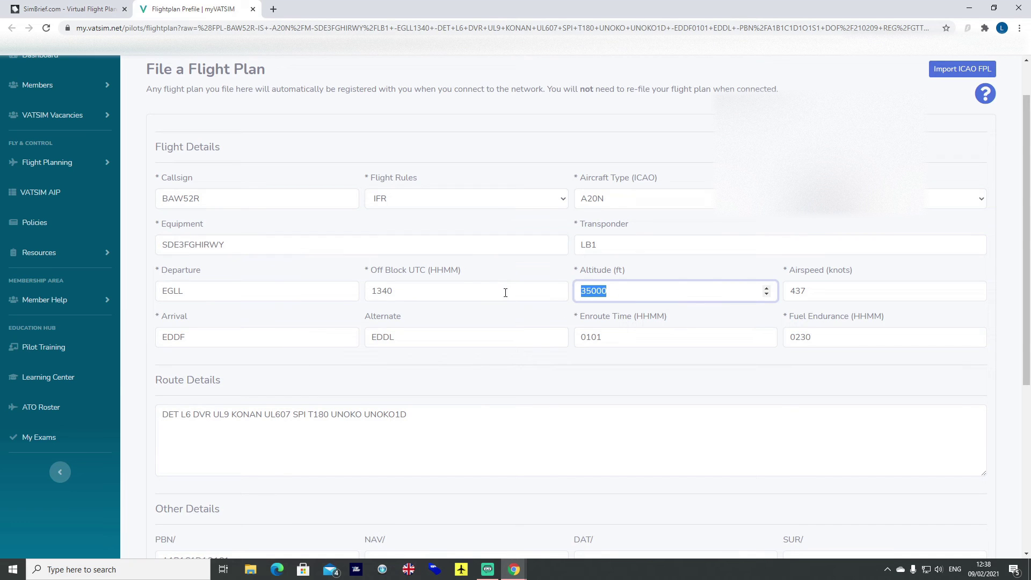
{"action": "left_click", "coordinate": [645, 291]}
{"action": "double_click", "coordinate": [575, 293]}
{"action": "left_click_drag", "start_coordinate": [440, 435], "coordinate": [87, 440]}
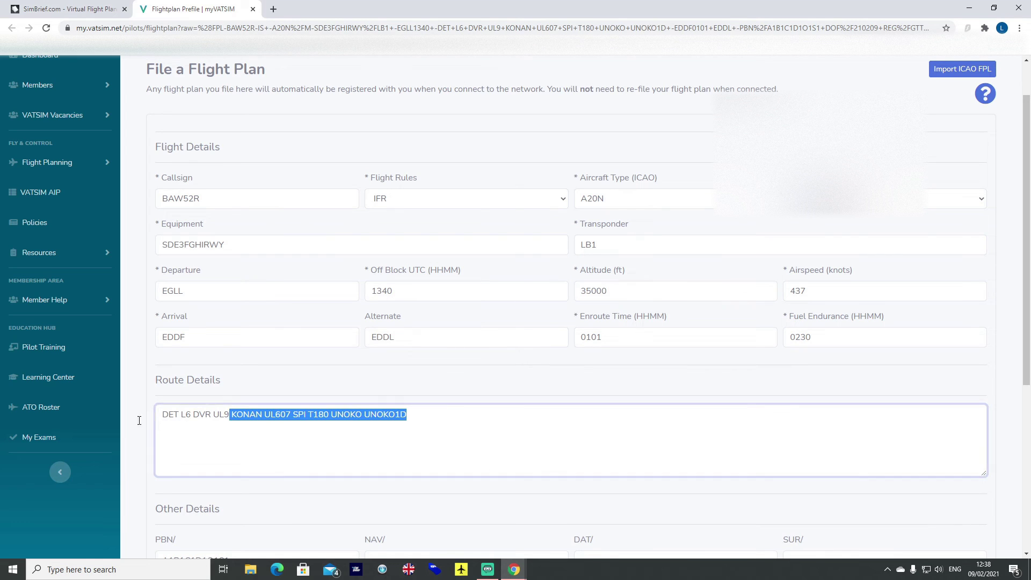
{"action": "left_click", "coordinate": [439, 420]}
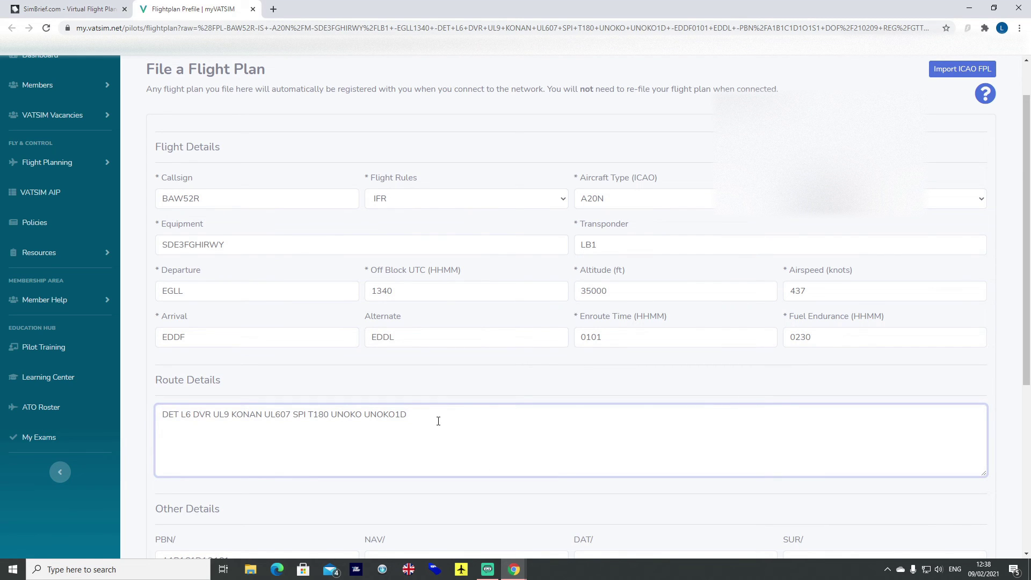
{"action": "scroll", "coordinate": [564, 323], "scroll_direction": "down", "scroll_amount": 5}
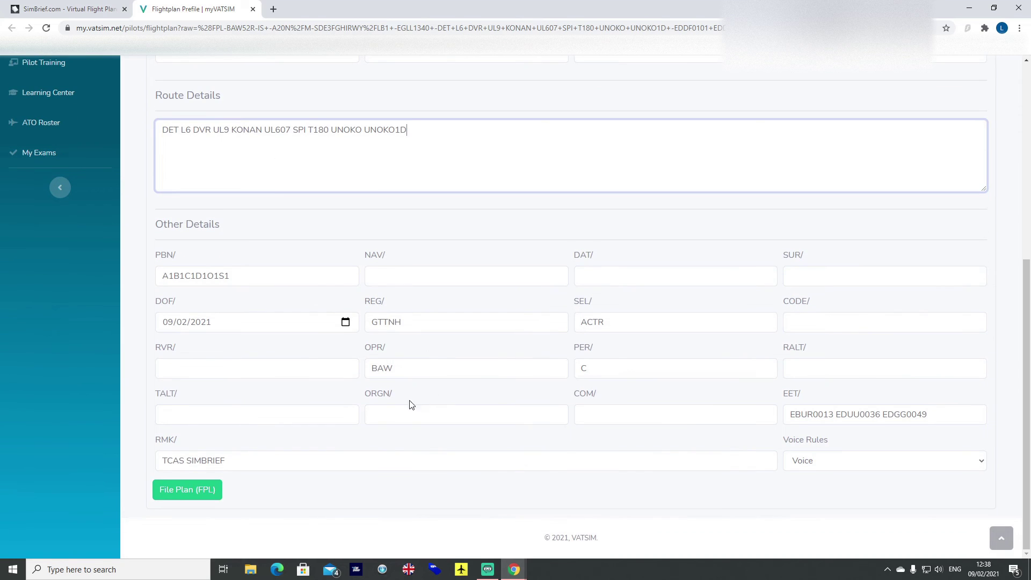
Prefix remarks with 'MSFS', remove trial 'FIRST VATSIM FLIGHT' text, and file the plan
{"action": "left_click_drag", "start_coordinate": [280, 460], "coordinate": [128, 477]}
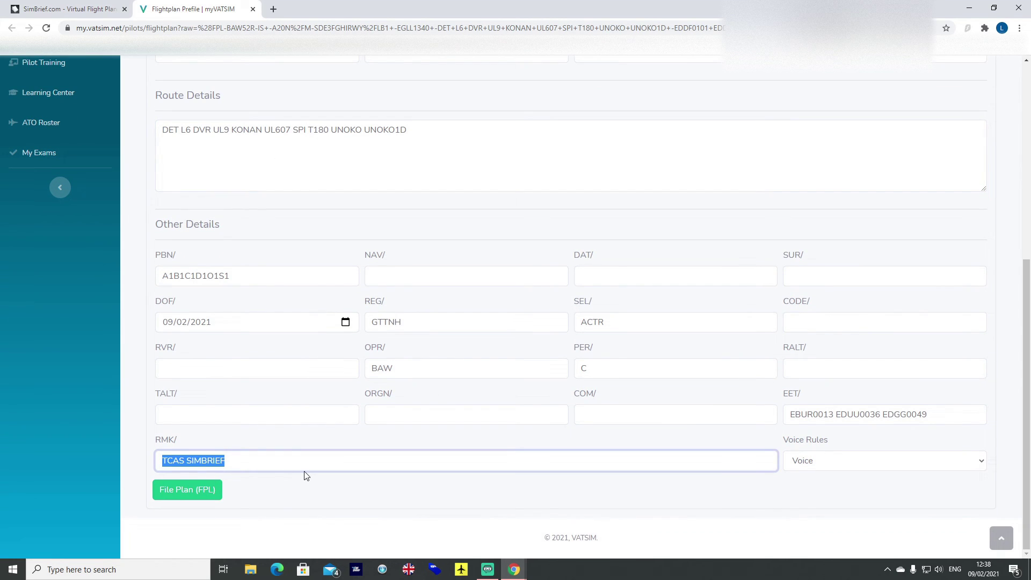
{"action": "key", "text": "Home"}
{"action": "type", "text": "MSFS"}
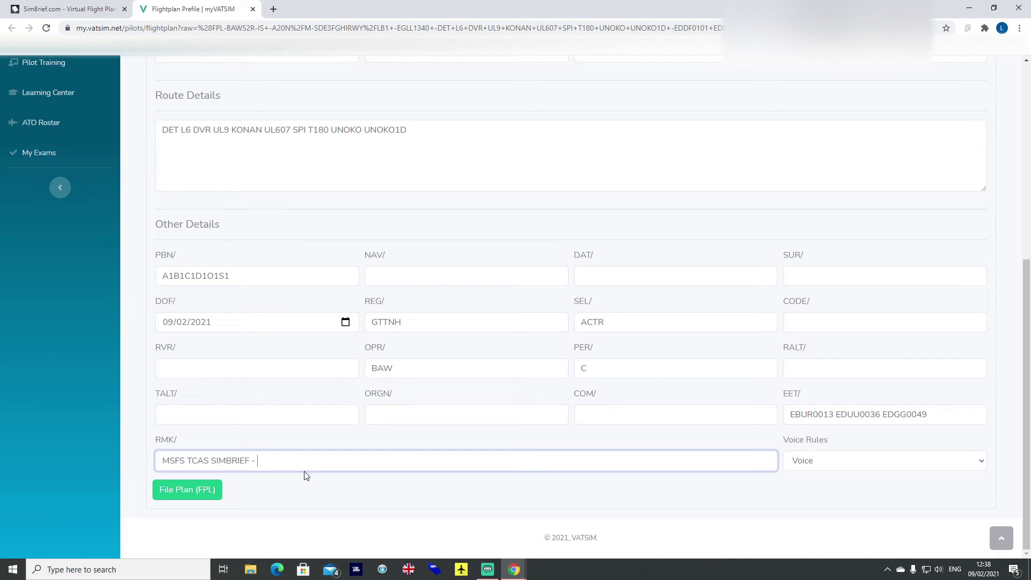
{"action": "type", "text": "FIRST VATSIM FLIG"}
{"action": "type", "text": "HT"}
{"action": "left_click_drag", "start_coordinate": [348, 462], "coordinate": [250, 461]}
{"action": "key", "text": "BackSpace"}
{"action": "left_click", "coordinate": [171, 492]}
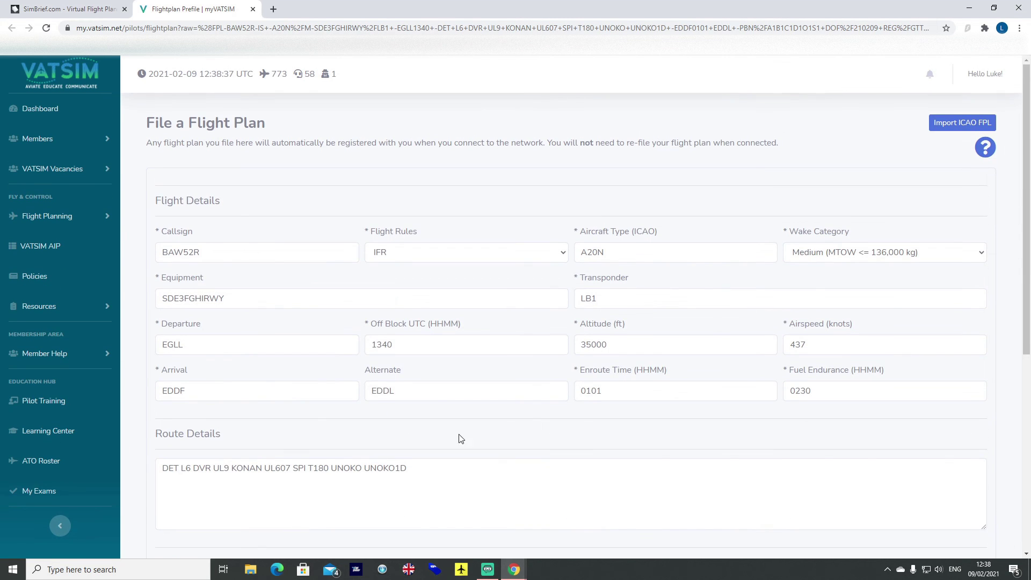
Launch vPilot from the taskbar and move its window to the top of the screen
{"action": "right_click", "coordinate": [356, 570]}
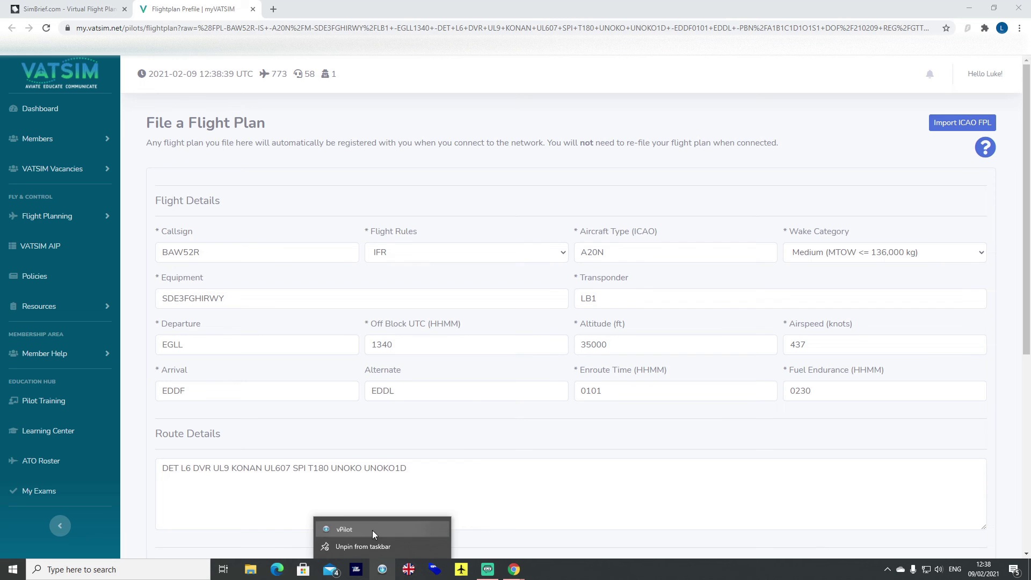
{"action": "right_click", "coordinate": [344, 530]}
{"action": "left_click", "coordinate": [403, 448]}
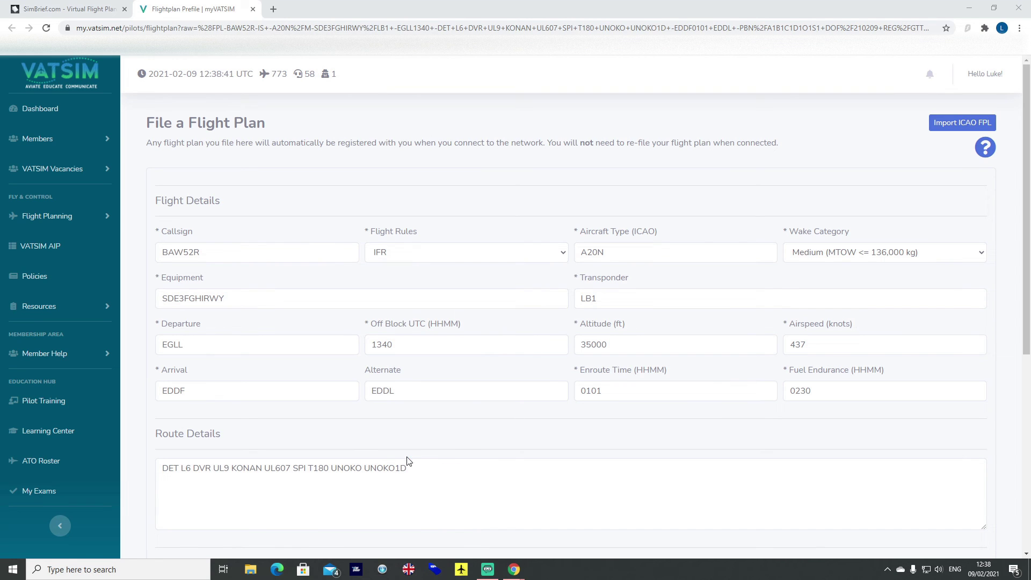
{"action": "left_click_drag", "start_coordinate": [403, 466], "coordinate": [407, 70]}
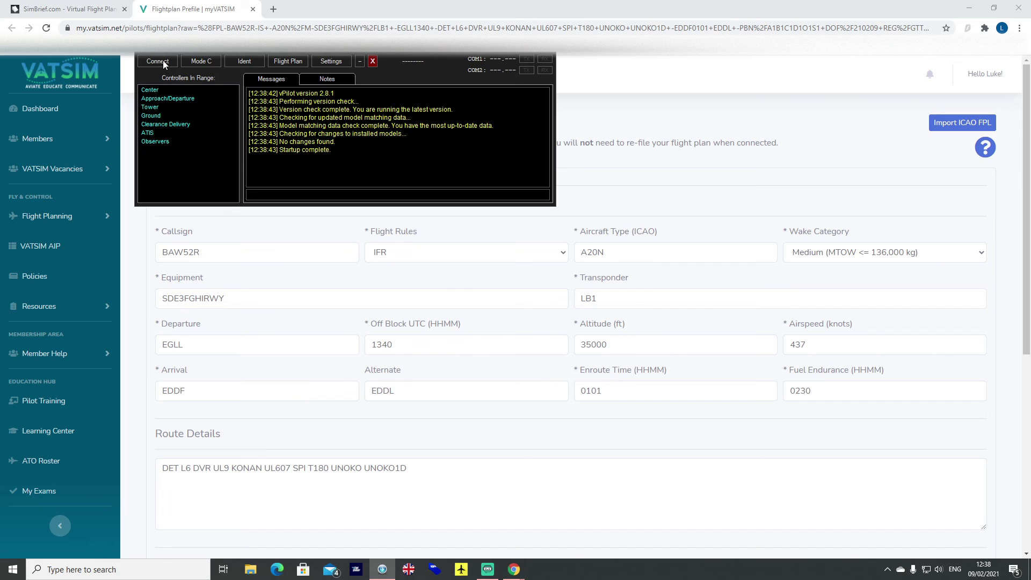
Enter connection details BAW52R with type A20N, then cancel without connecting
{"action": "left_click", "coordinate": [158, 61]}
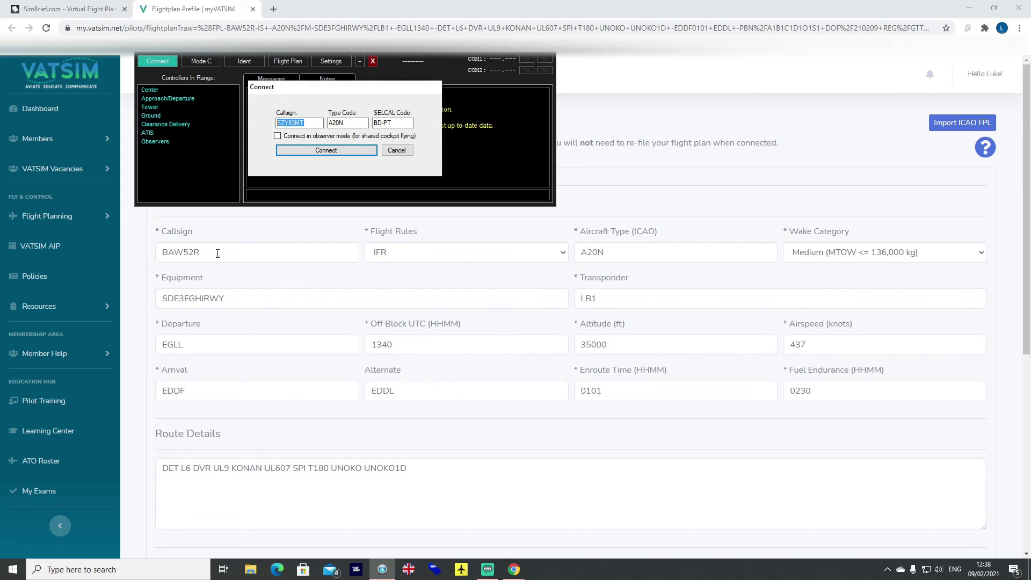
{"action": "type", "text": "BAW52R"}
{"action": "left_click", "coordinate": [361, 123]}
{"action": "double_click", "coordinate": [338, 122]}
{"action": "left_click", "coordinate": [353, 123]}
{"action": "left_click", "coordinate": [396, 151]}
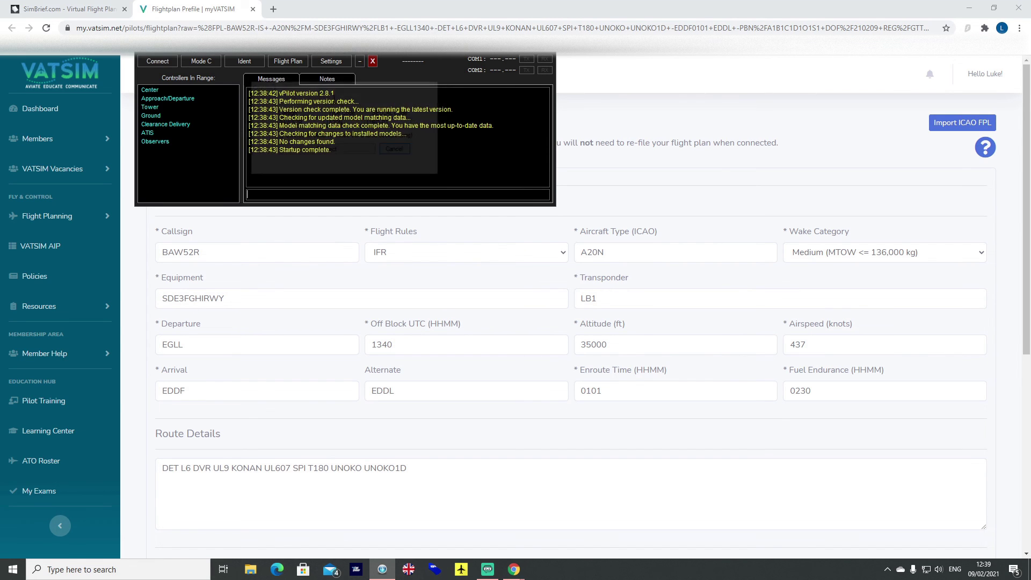
Close vPilot and its flight plan window, refile on myVATSIM, and show the desktop
{"action": "left_click", "coordinate": [288, 61]}
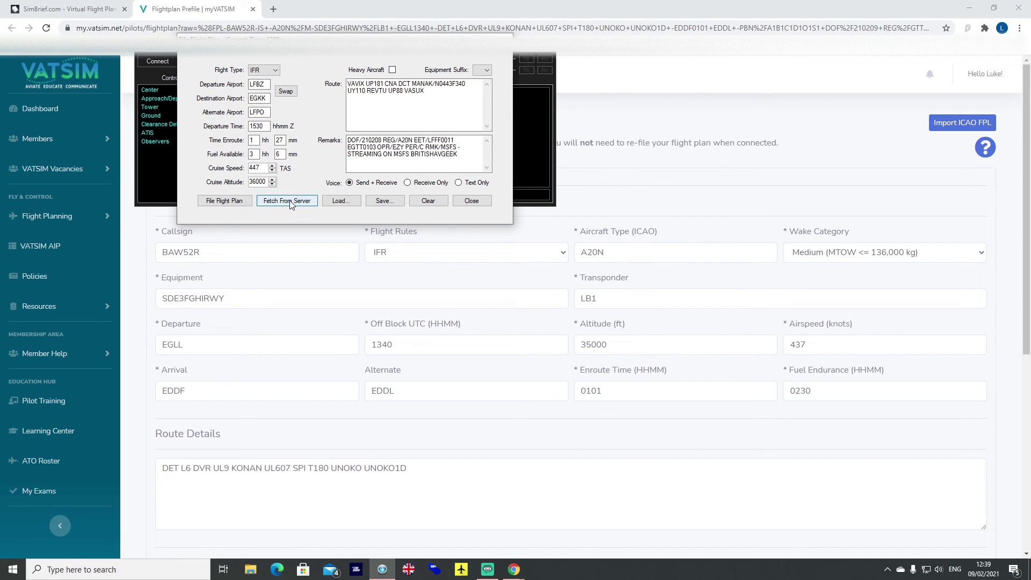
{"action": "left_click", "coordinate": [472, 200]}
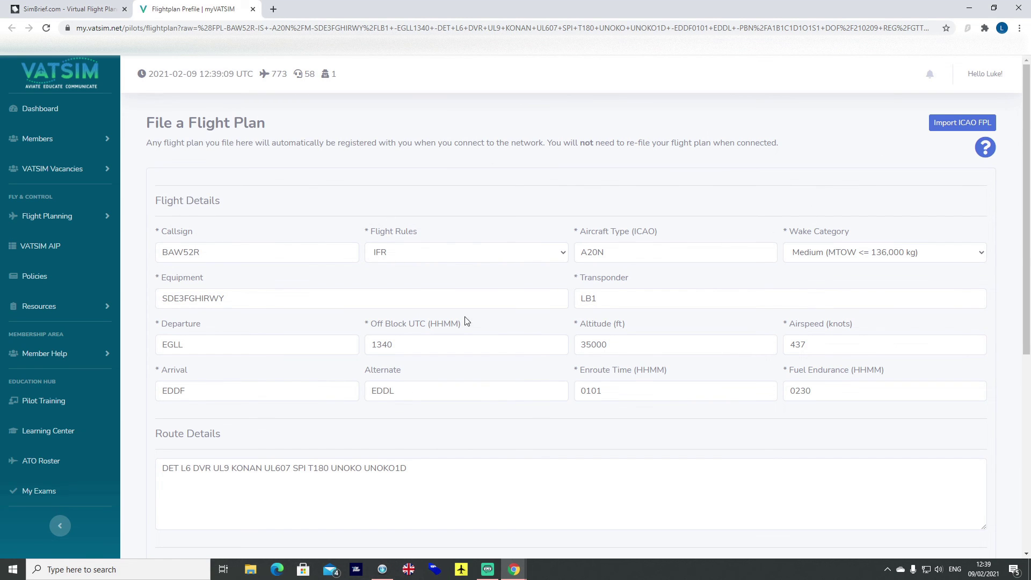
{"action": "scroll", "coordinate": [467, 323], "scroll_direction": "down", "scroll_amount": 5}
{"action": "scroll", "coordinate": [382, 341], "scroll_direction": "down", "scroll_amount": 1}
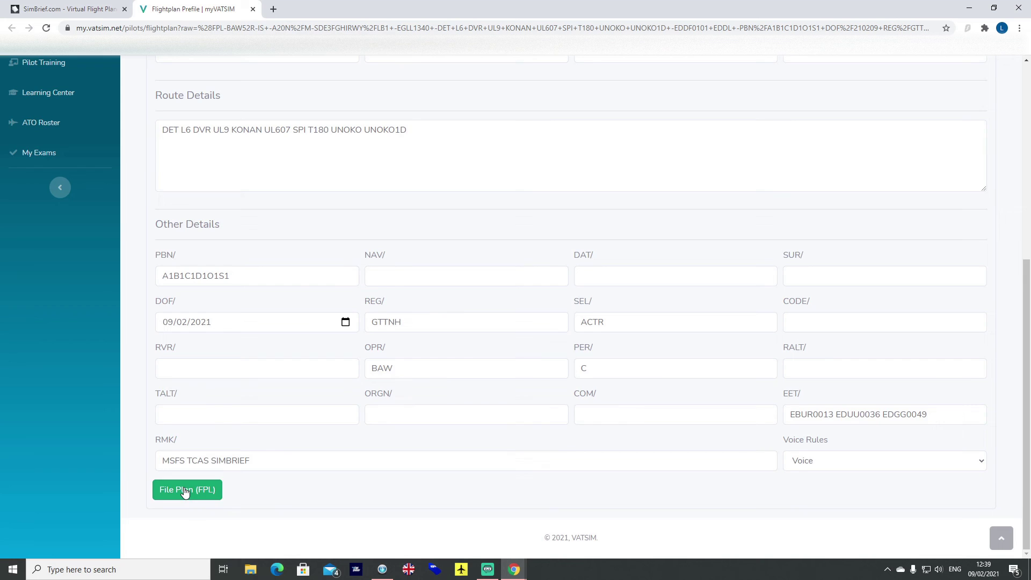
{"action": "left_click", "coordinate": [185, 490]}
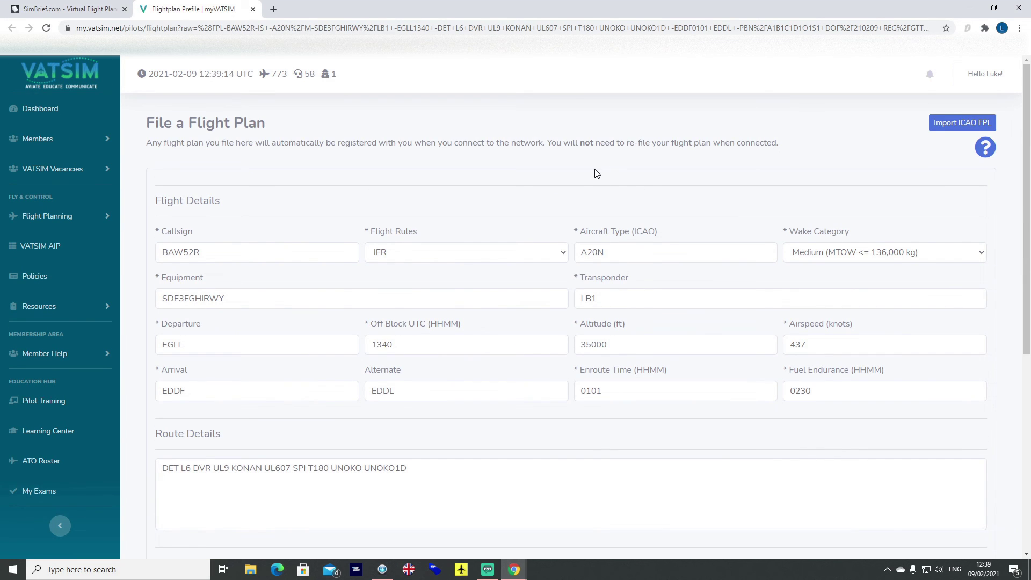
{"action": "key", "text": "super+d"}
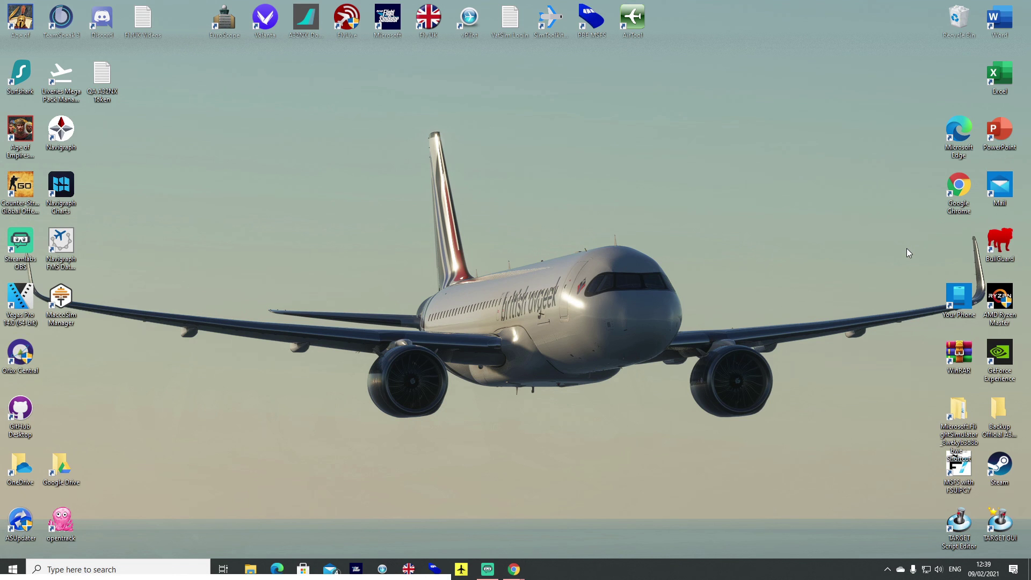